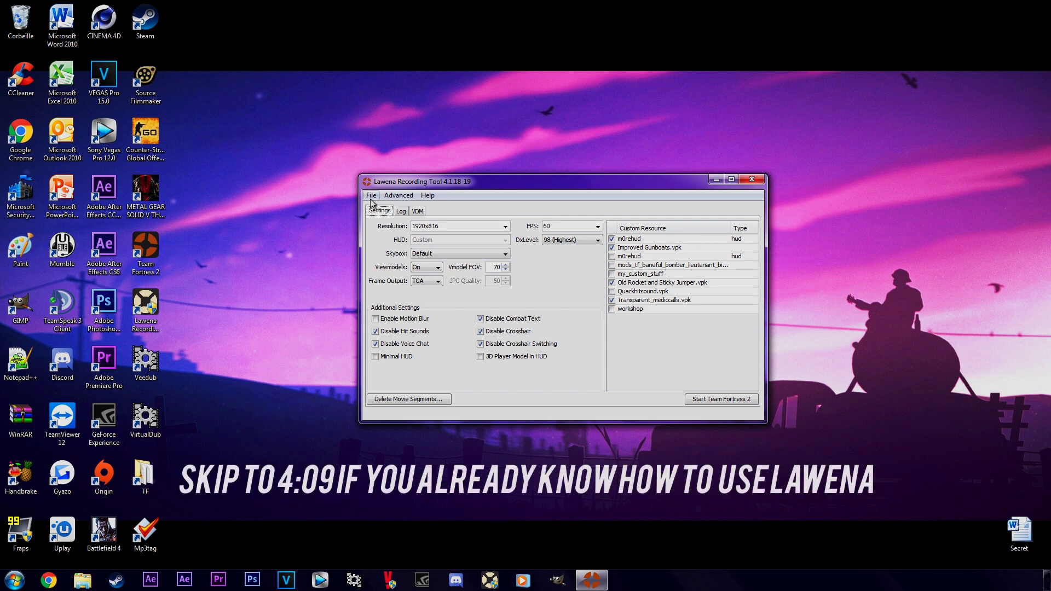
- Check the movie save folder without changing it, then reopen the menu holding Select Enhanced Particles
left_click(371, 198)
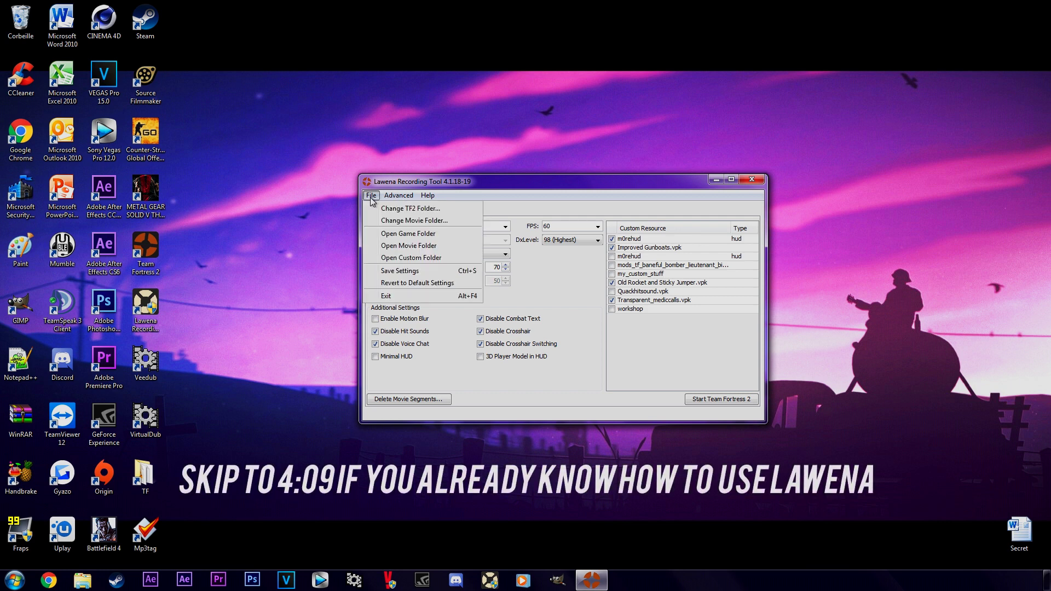
left_click(422, 221)
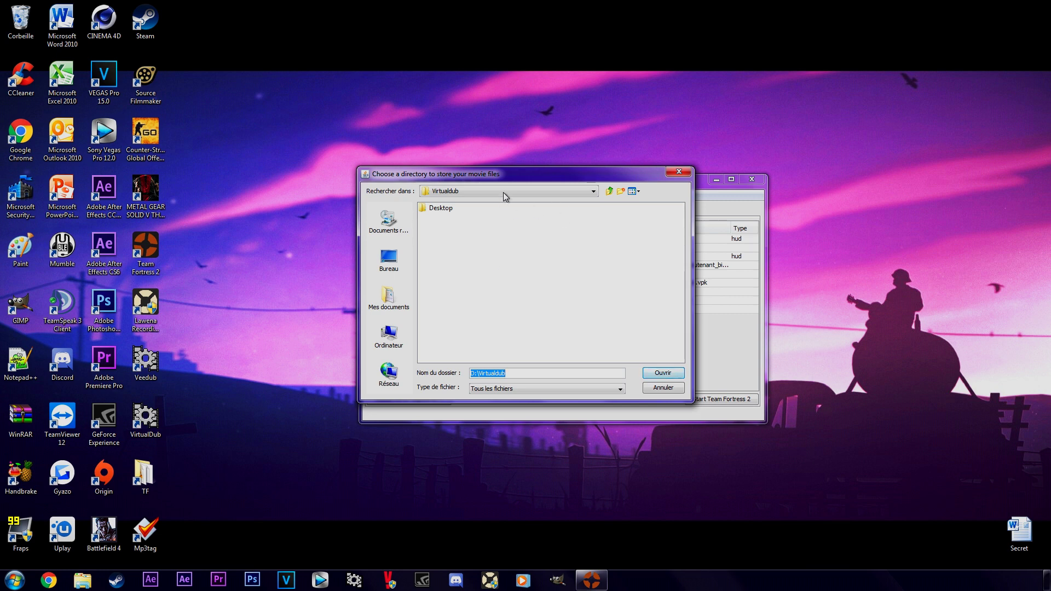
left_click(680, 388)
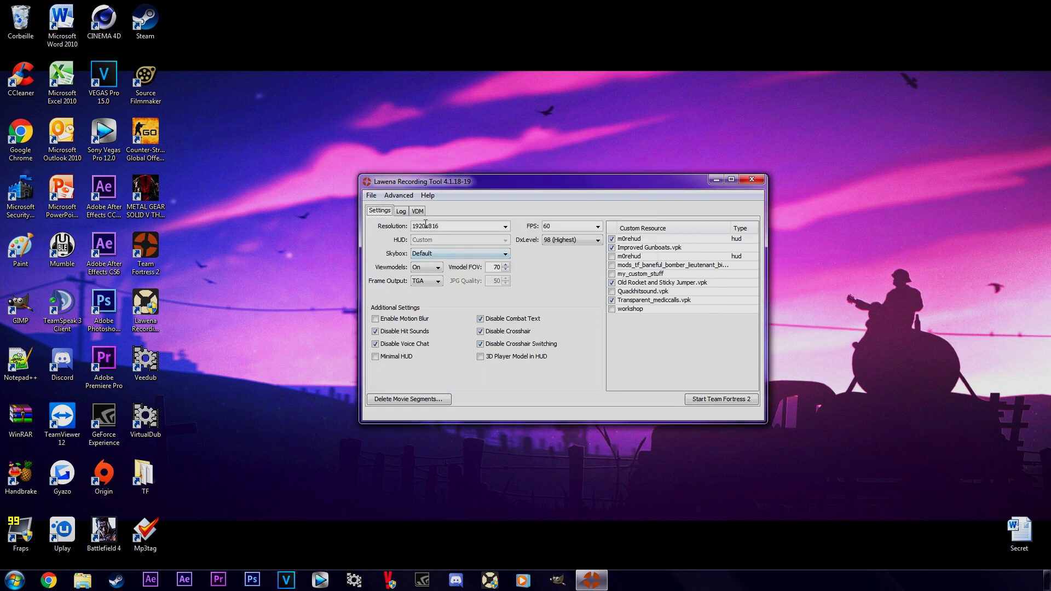
left_click(371, 196)
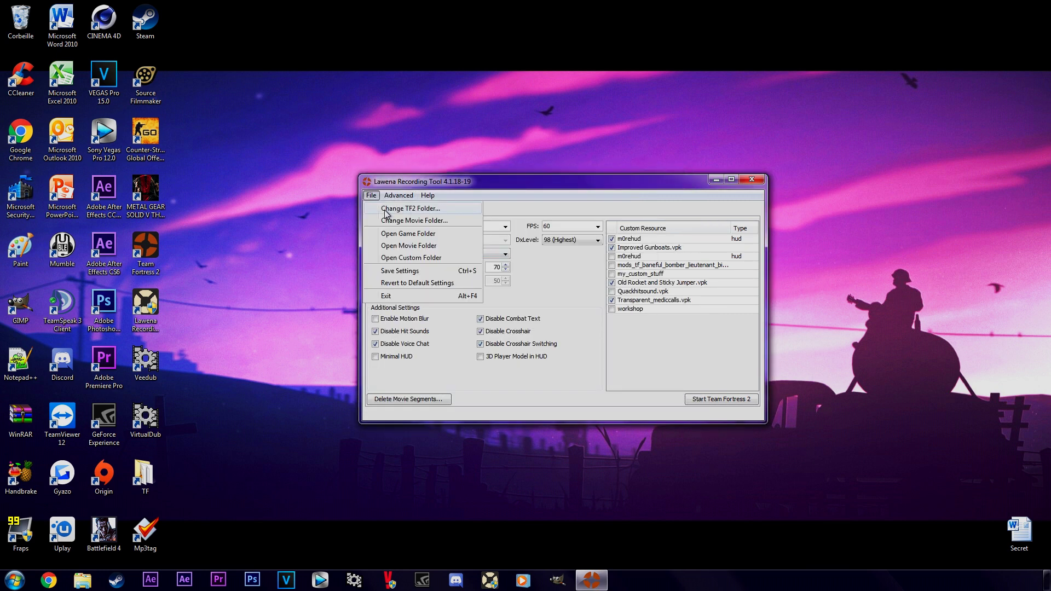
mouse_move(398, 200)
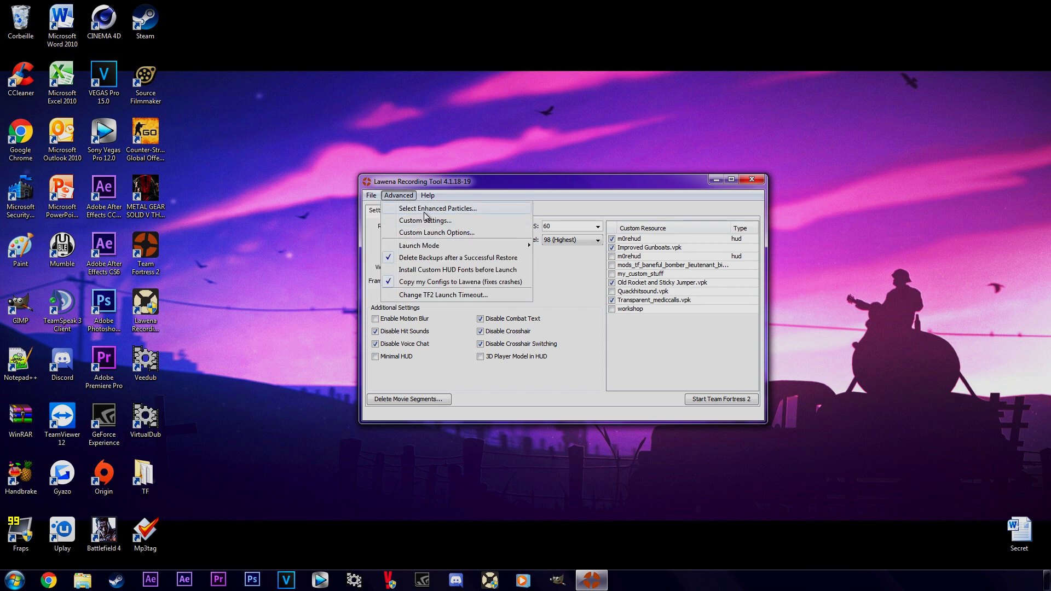
- Untick every enhanced particle file with None and confirm the selection
left_click(424, 210)
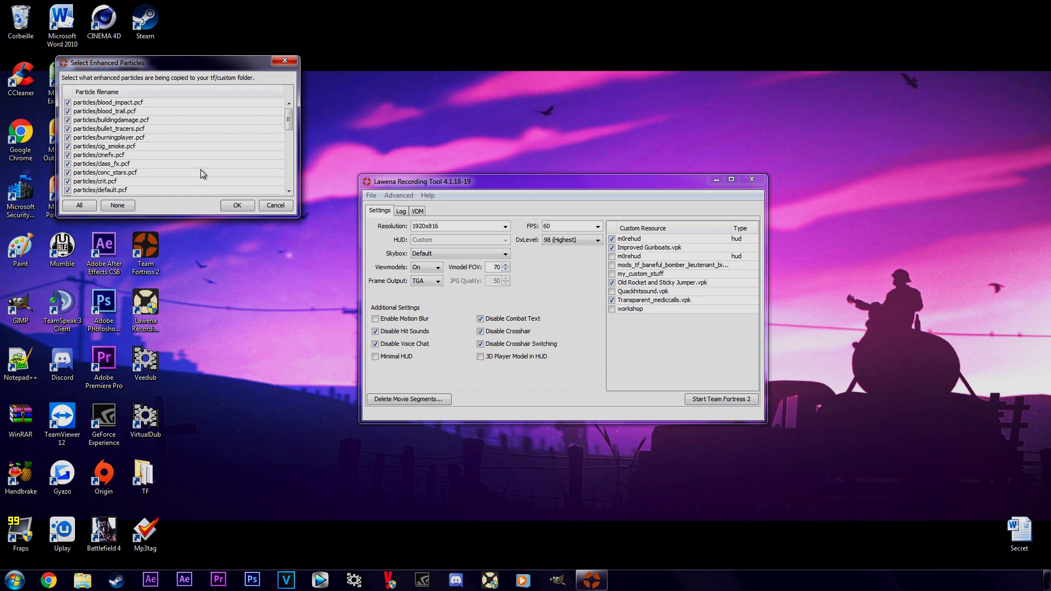
left_click_drag(293, 120, 291, 164)
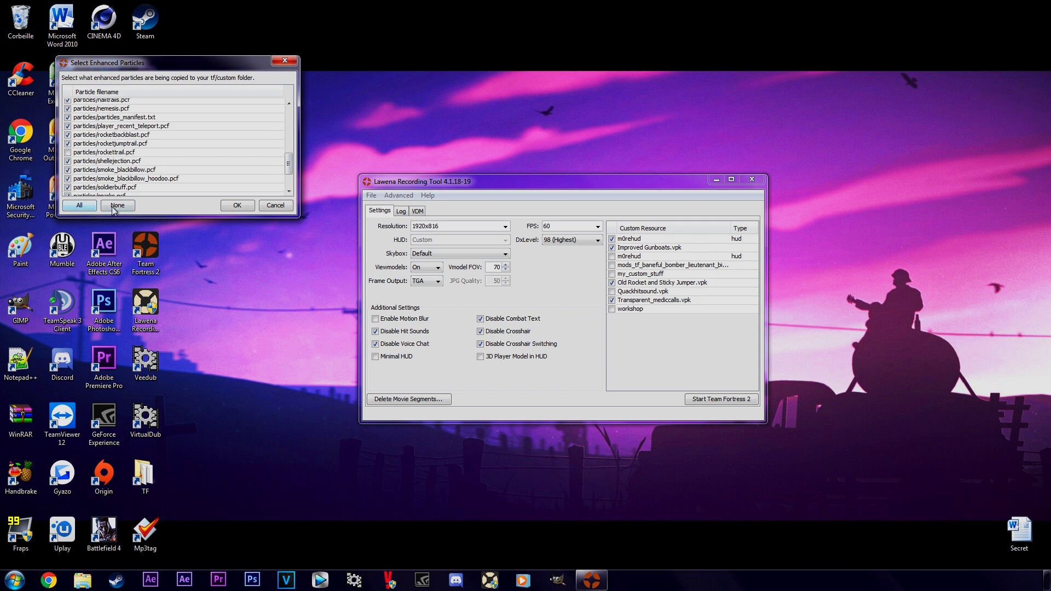
left_click(117, 206)
left_click(238, 206)
- Change the custom config's volume from 0.3 to 0 and save the custom settings
left_click(398, 196)
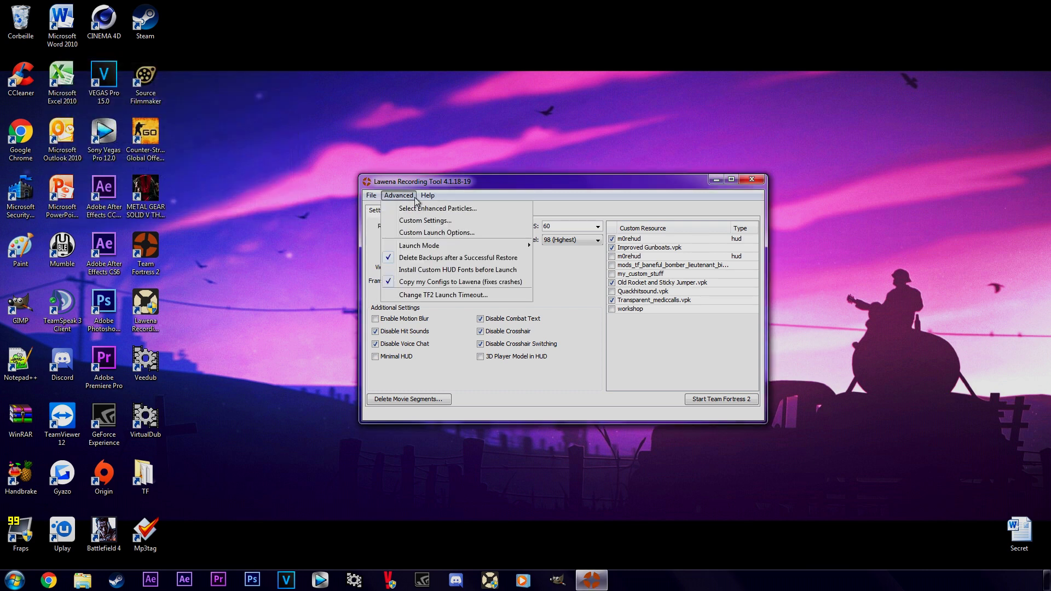
left_click(418, 221)
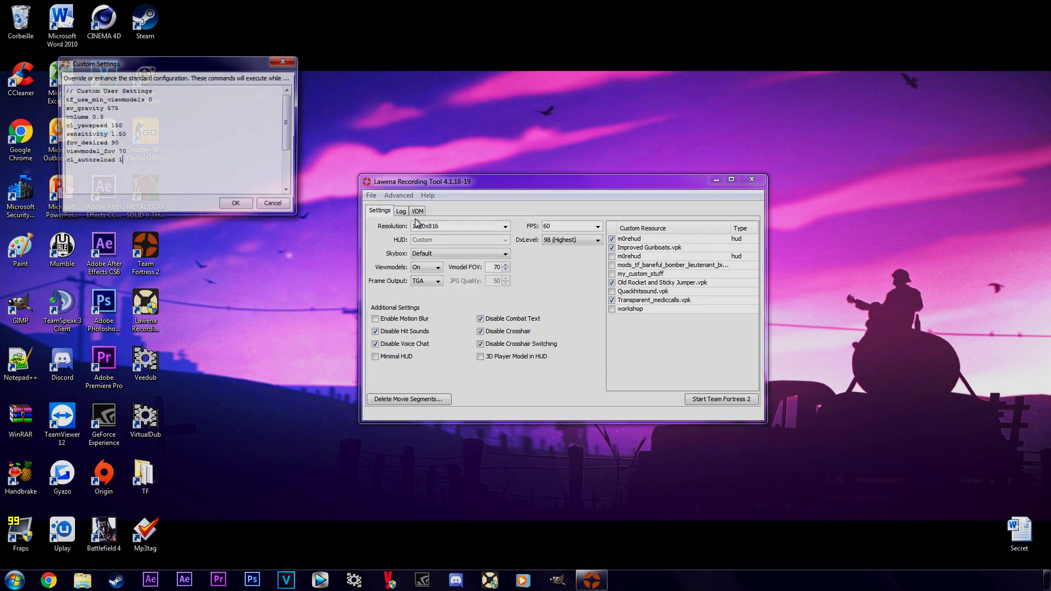
left_click_drag(135, 163, 65, 100)
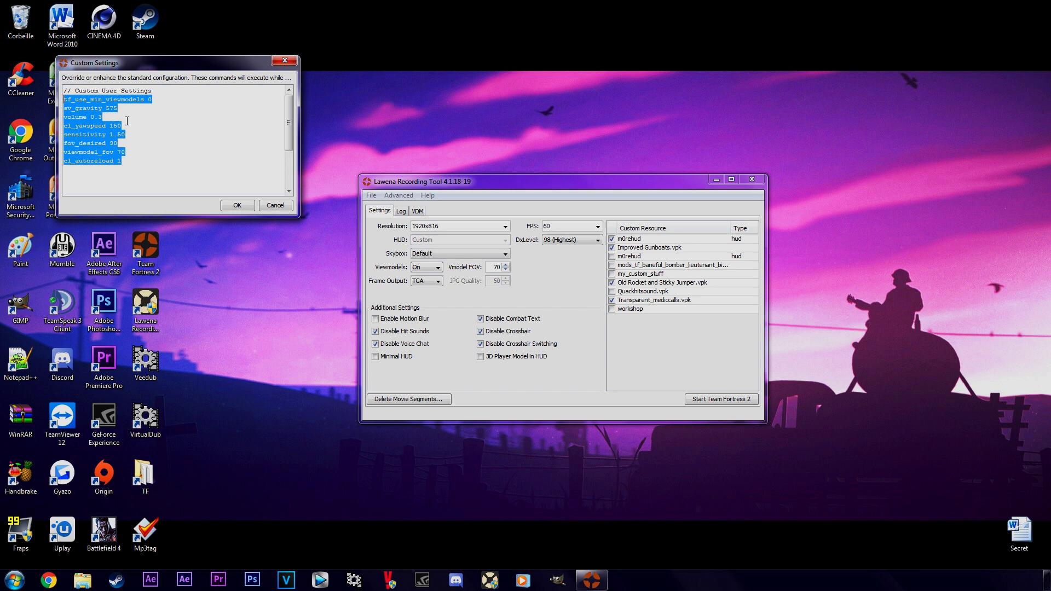
left_click(111, 115)
double_click(99, 117)
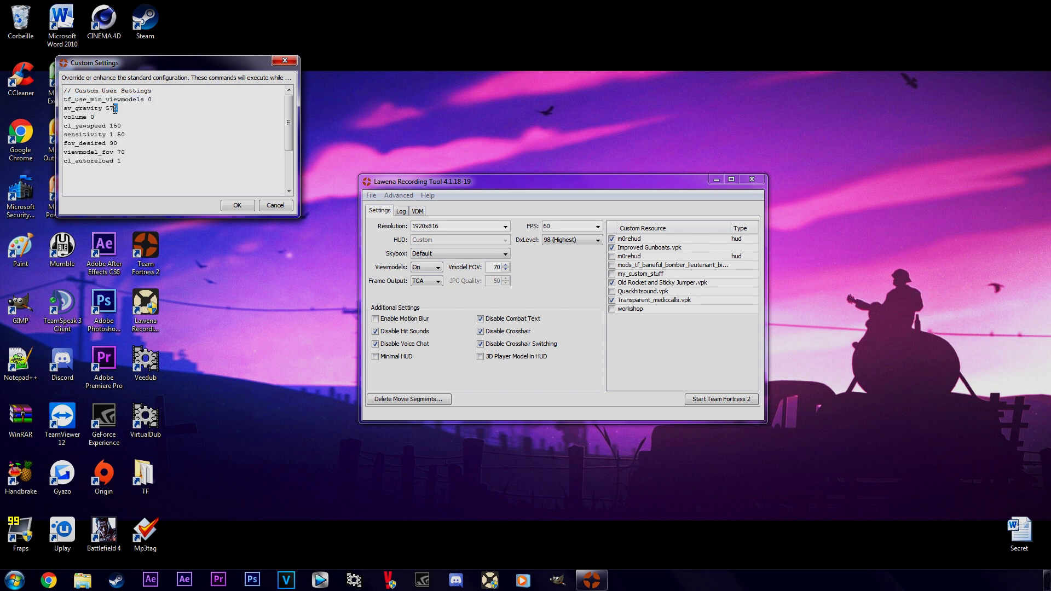
left_click(134, 108)
left_click_drag(162, 100, 68, 99)
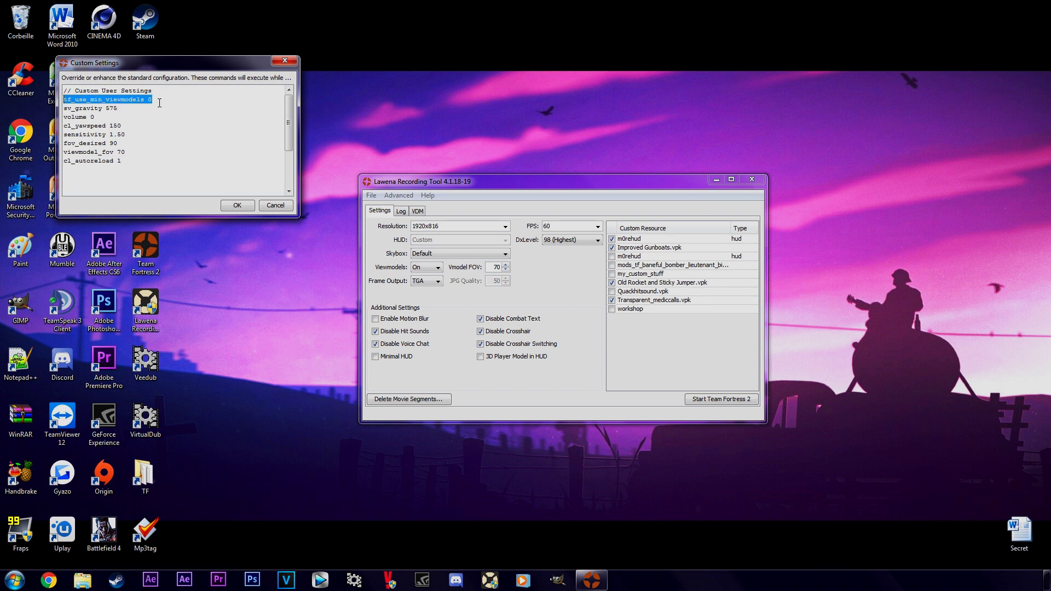
left_click(238, 206)
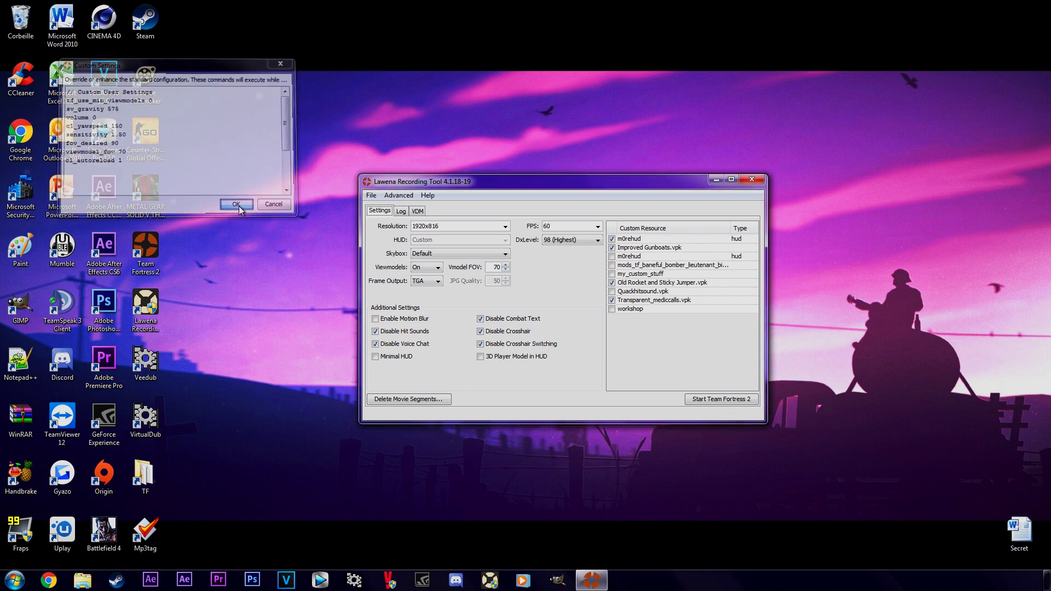
- Review the Launch Mode options and move the Lawena window up and left
left_click(407, 198)
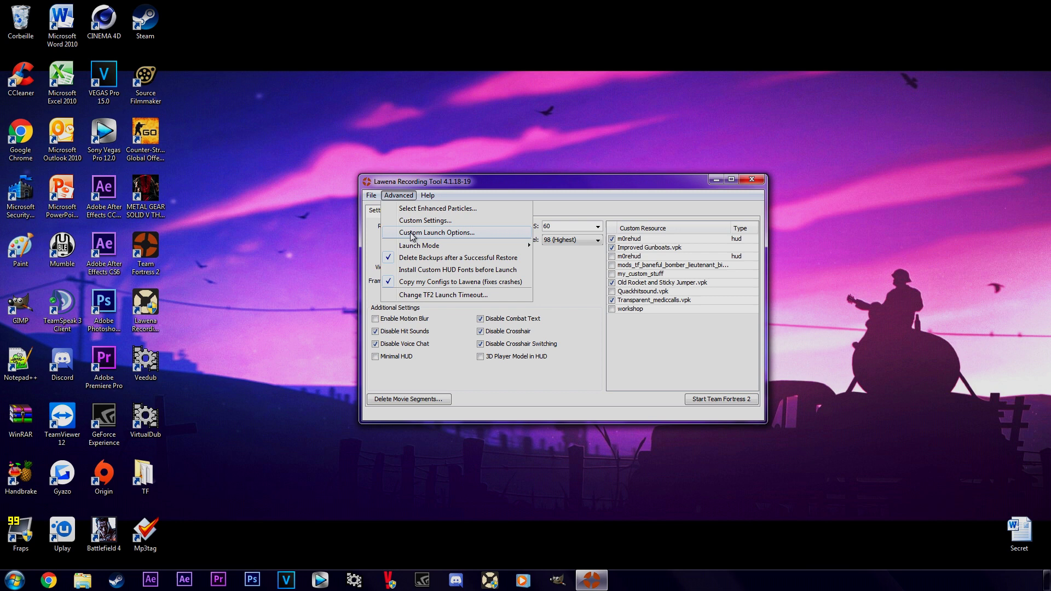
mouse_move(417, 246)
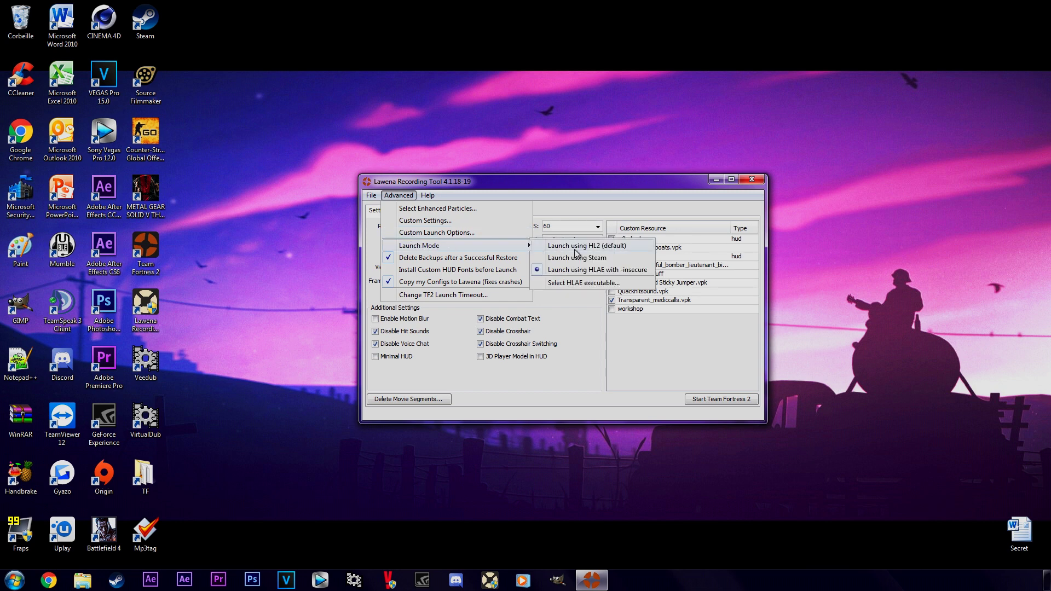
left_click(580, 249)
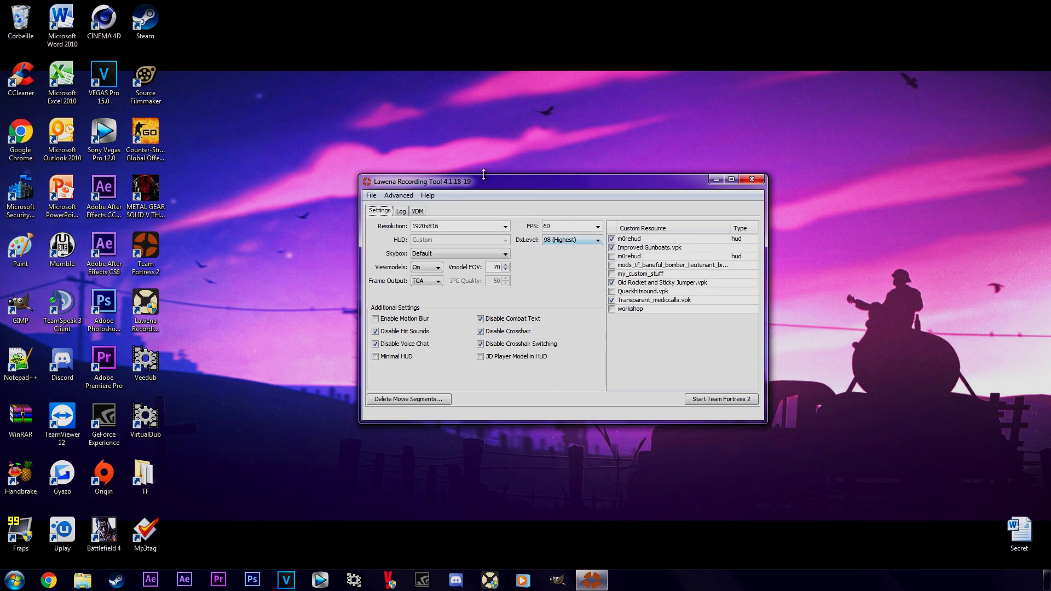
left_click_drag(484, 184, 448, 161)
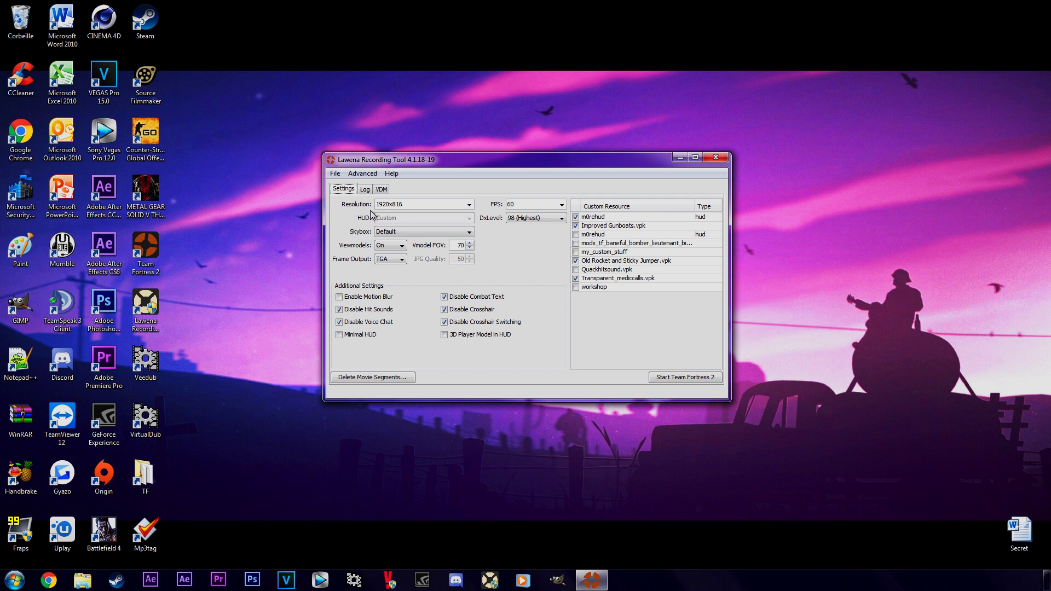
- Set the recording resolution to 1280x720, leaving FPS at 60
left_click(470, 205)
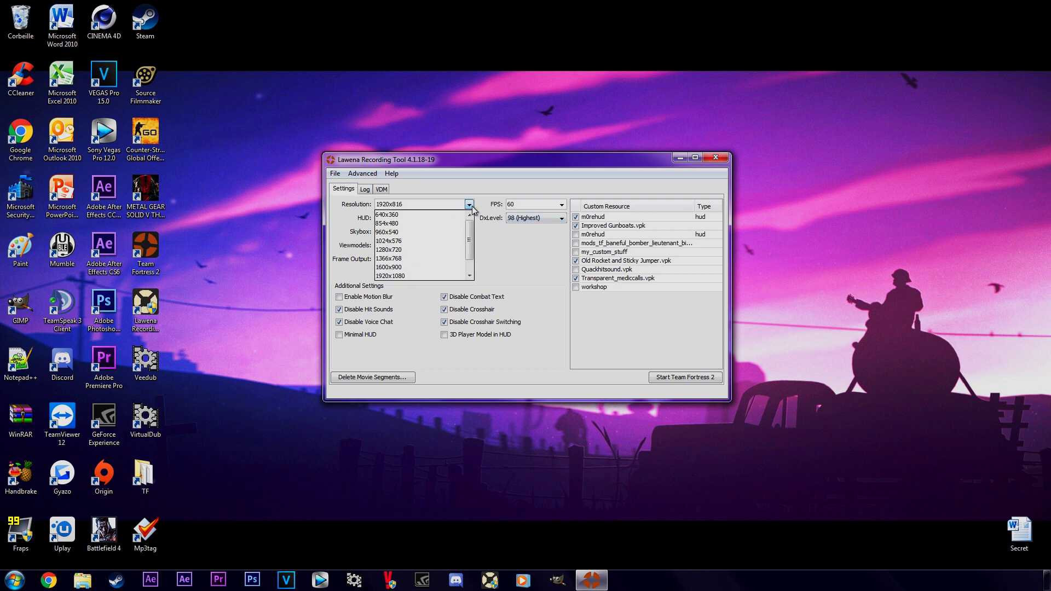
left_click(445, 255)
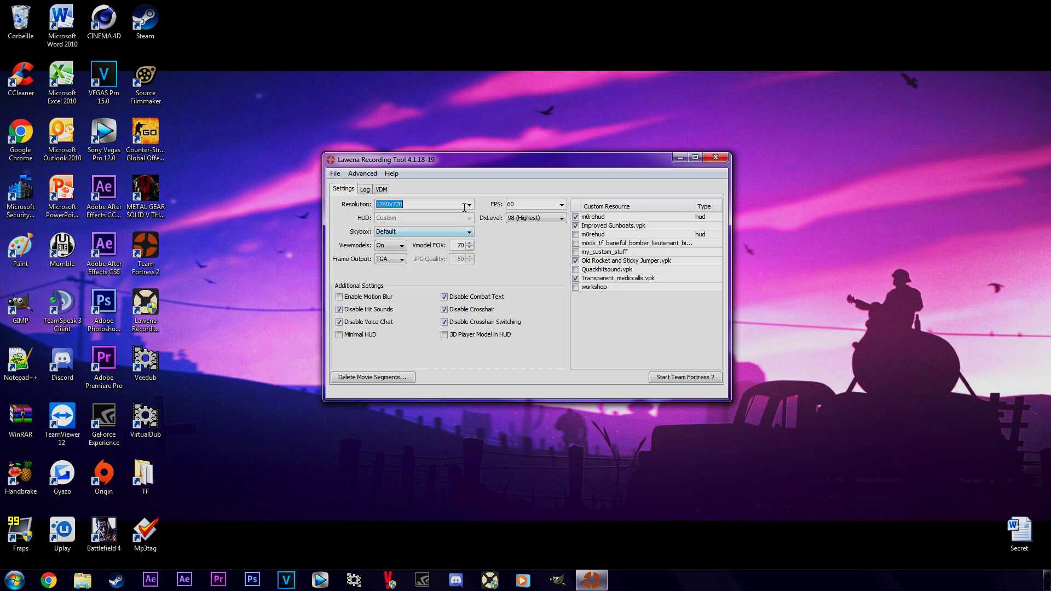
left_click(561, 205)
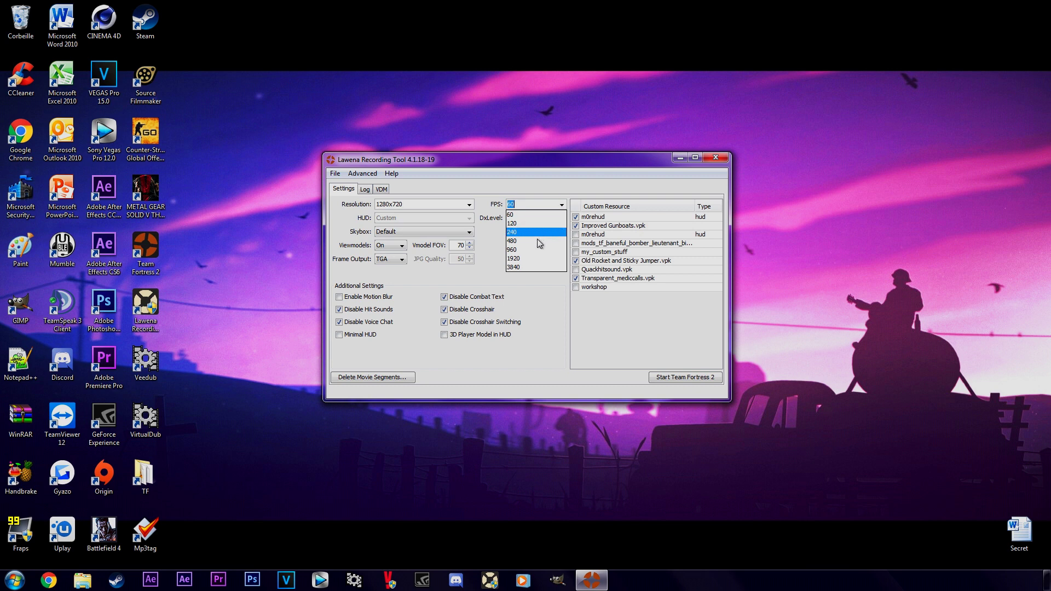
left_click(572, 194)
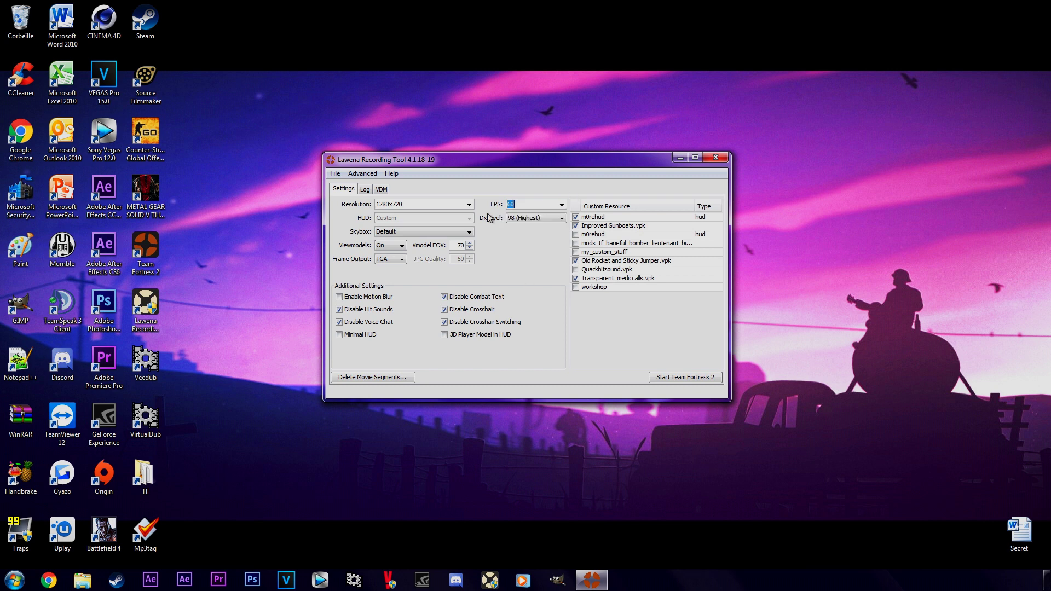
- Preview the mpa102 and other skyboxes, then return the skybox to Default
left_click(440, 234)
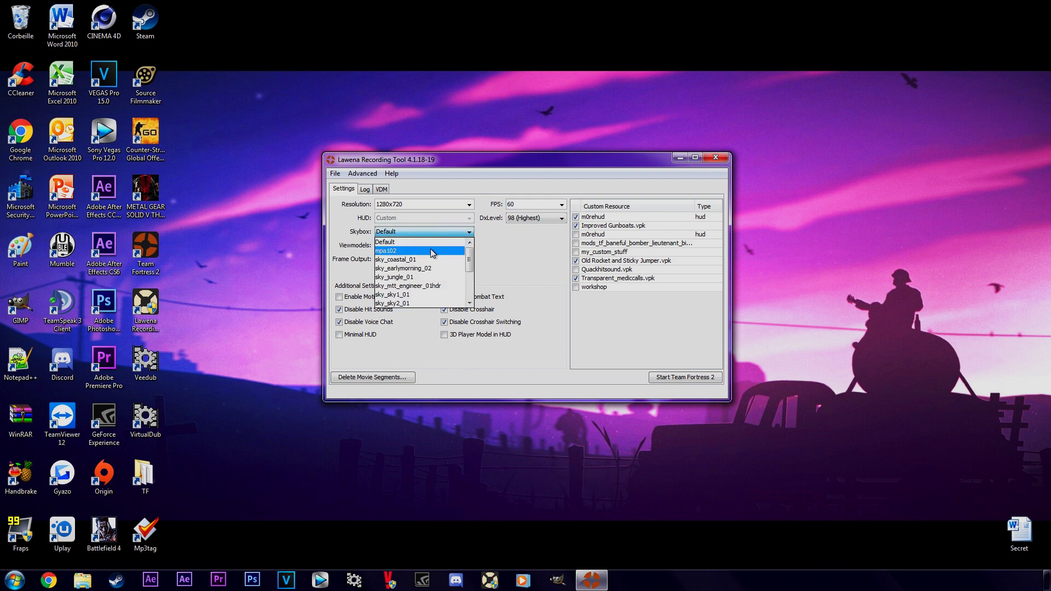
left_click(432, 252)
key("Down")
key("Down")
key("Down")
key("Down")
key("Down")
key("Down")
key("Down")
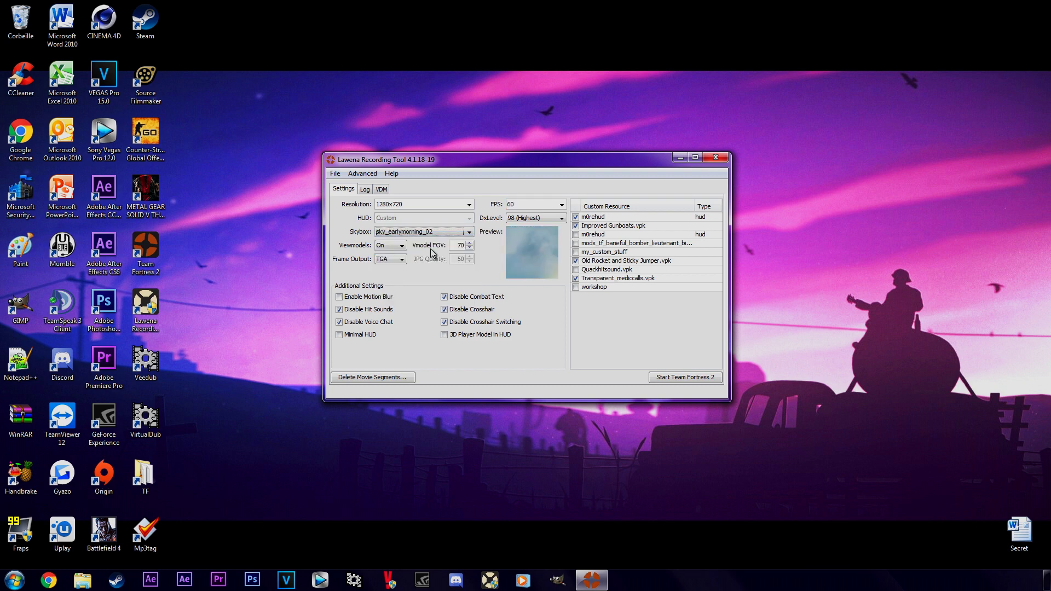
key("Home")
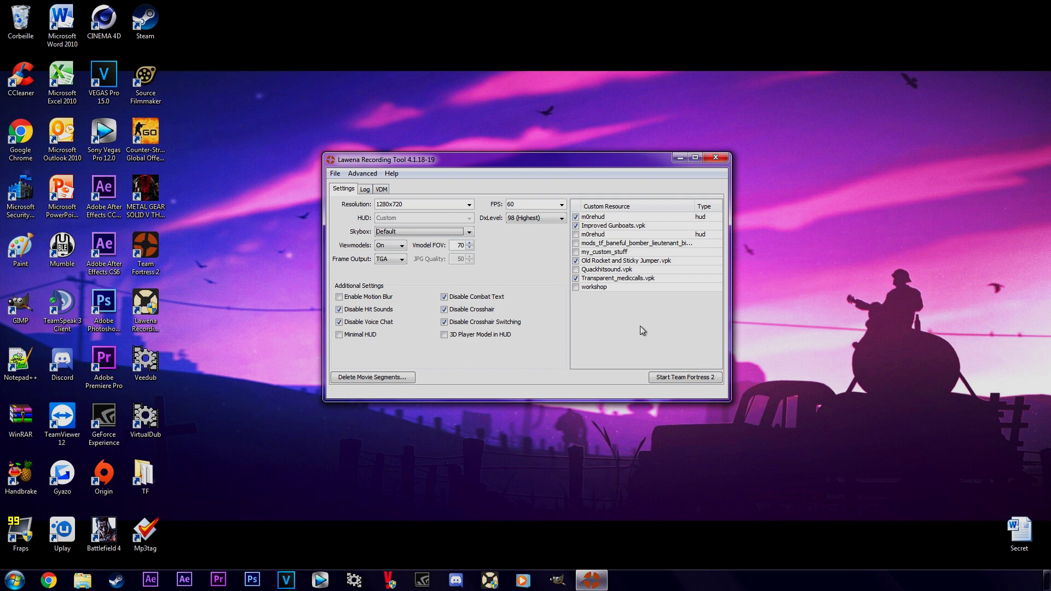
- Launch TF2, jump the scout_4kills_88k_stv demo to the entered tick and resume it
left_click(666, 379)
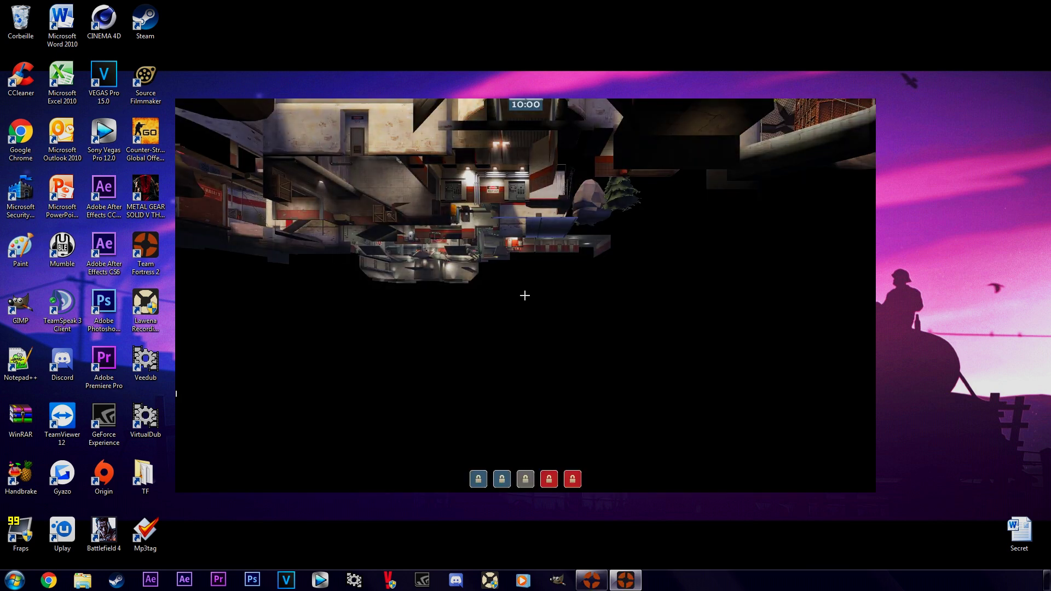
key("shift+F2")
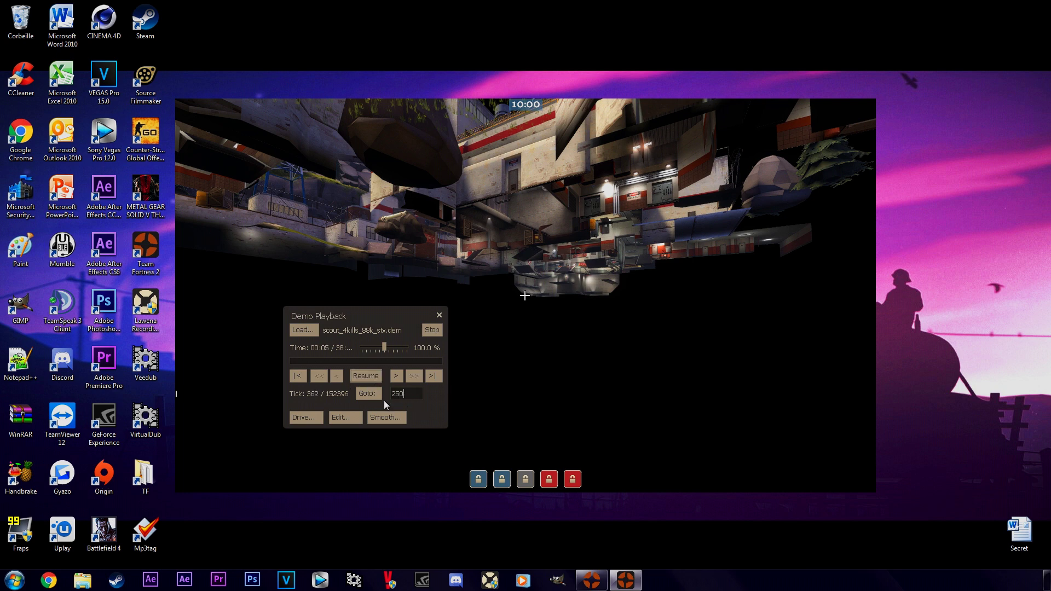
type("00")
left_click(368, 394)
left_click(374, 378)
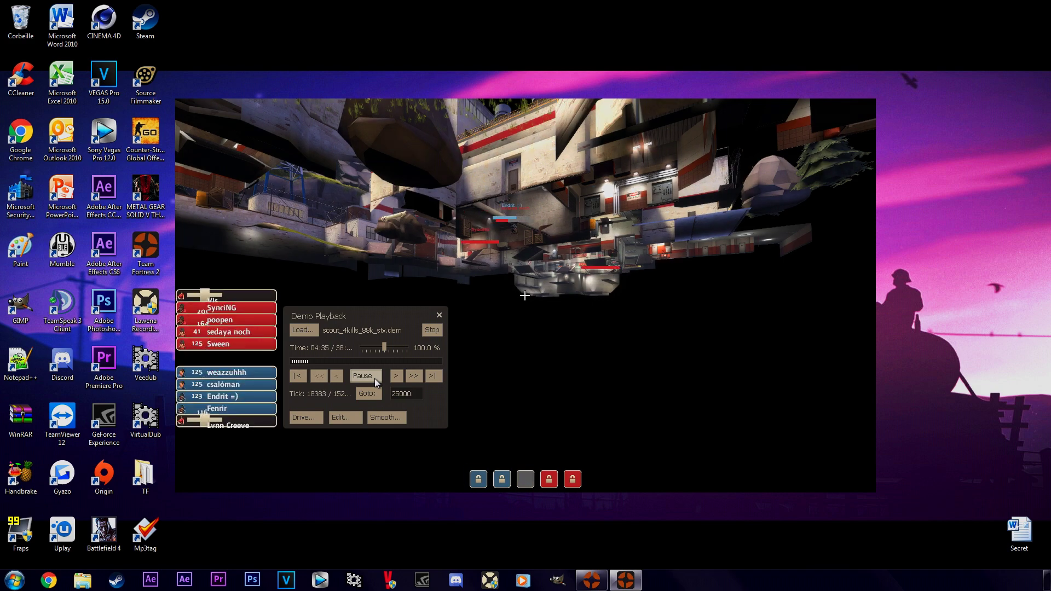
- Hide and bring back the Demo Playback controls, then resume the demo again
key("shift+F2")
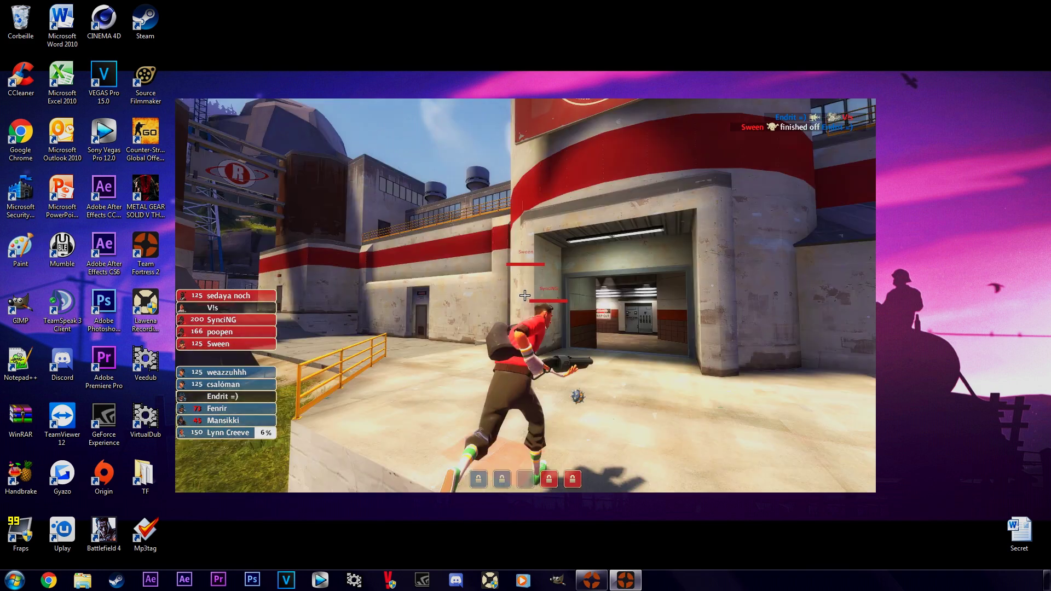
key("shift+F2")
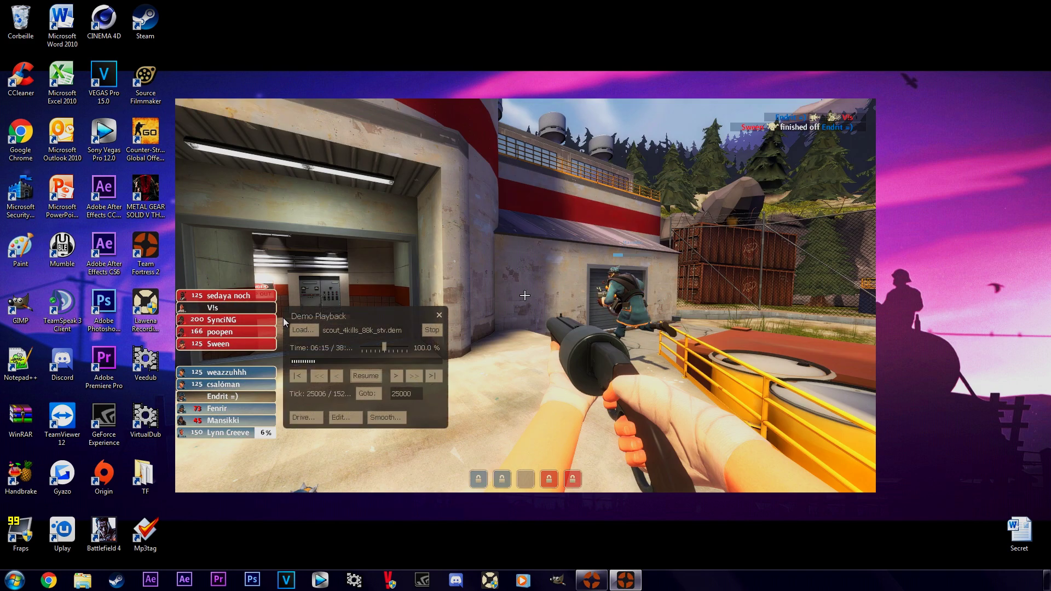
left_click(365, 376)
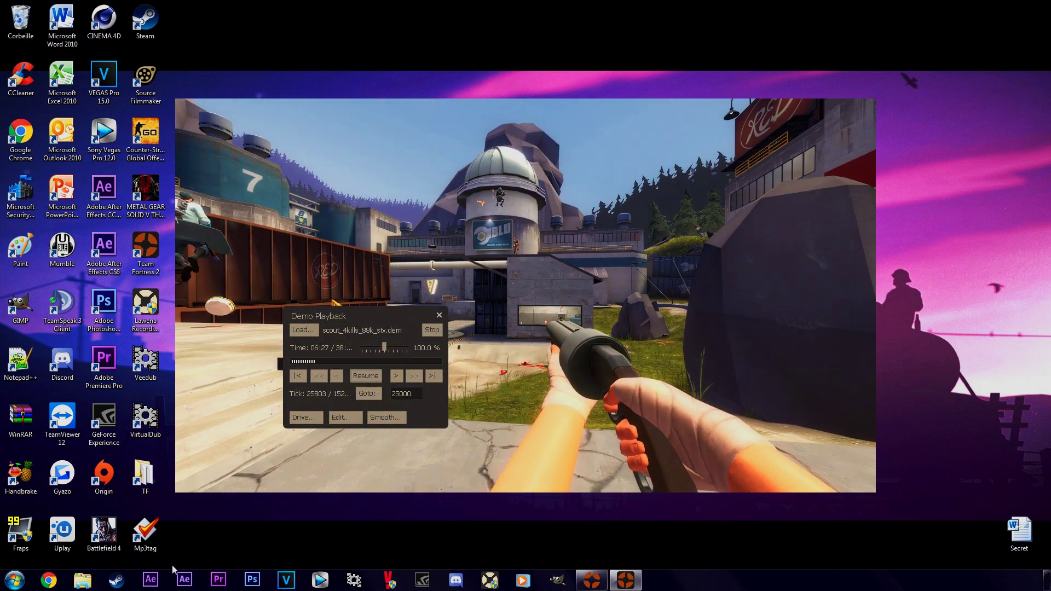
- Open D:\Virtualdub in Explorer, start VirtualDub and drop a1_0000.tga onto it
left_click(82, 580)
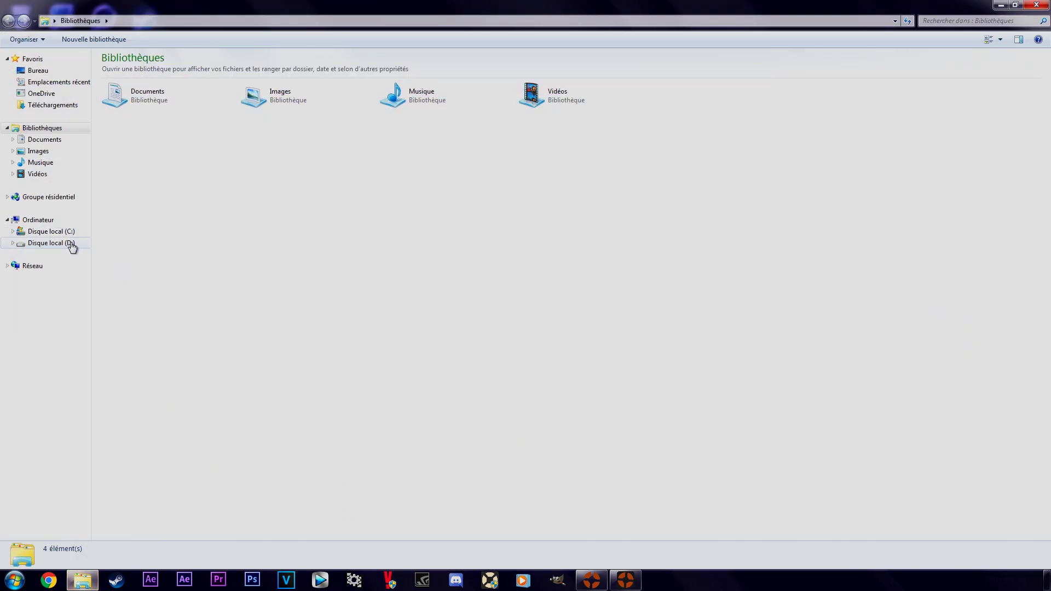
left_click(72, 245)
double_click(195, 148)
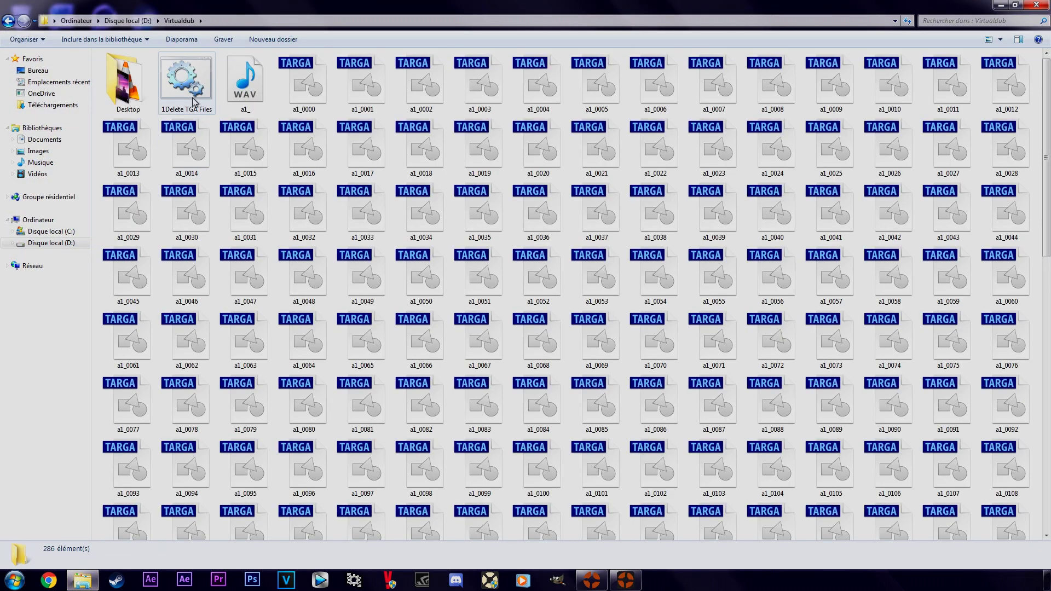
left_click(354, 579)
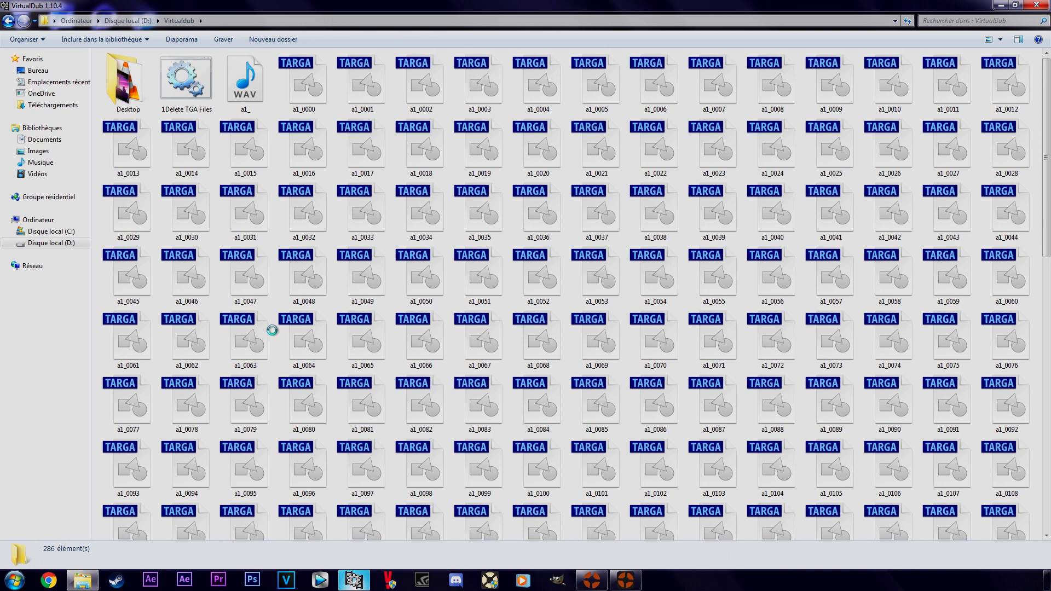
left_click_drag(71, 5, 312, 141)
left_click_drag(316, 96, 323, 198)
- Maximize VirtualDub and override the sequence frame rate to 60 fps
double_click(357, 140)
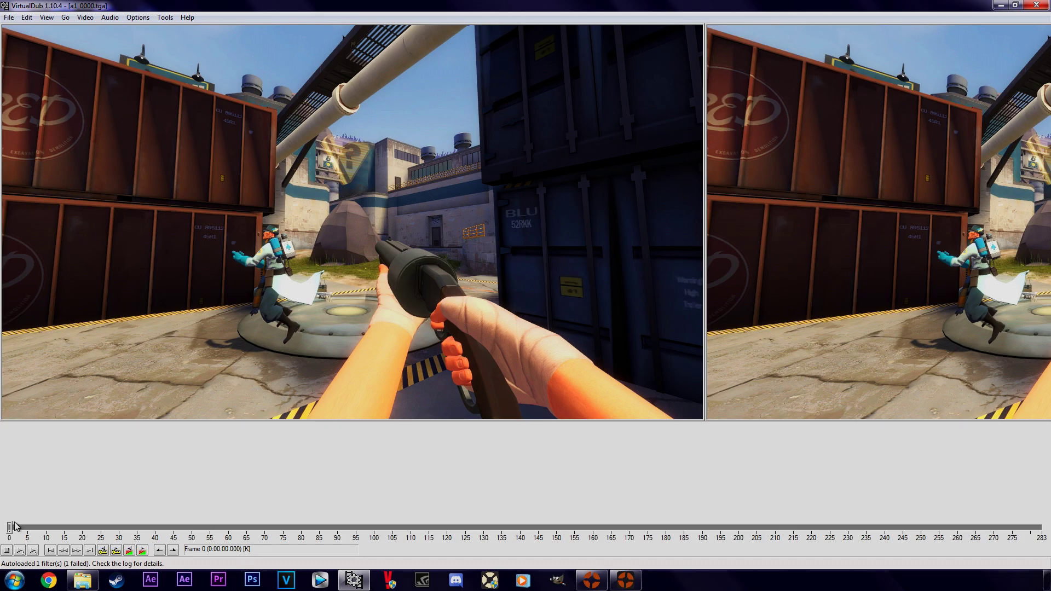
left_click_drag(9, 528, 30, 462)
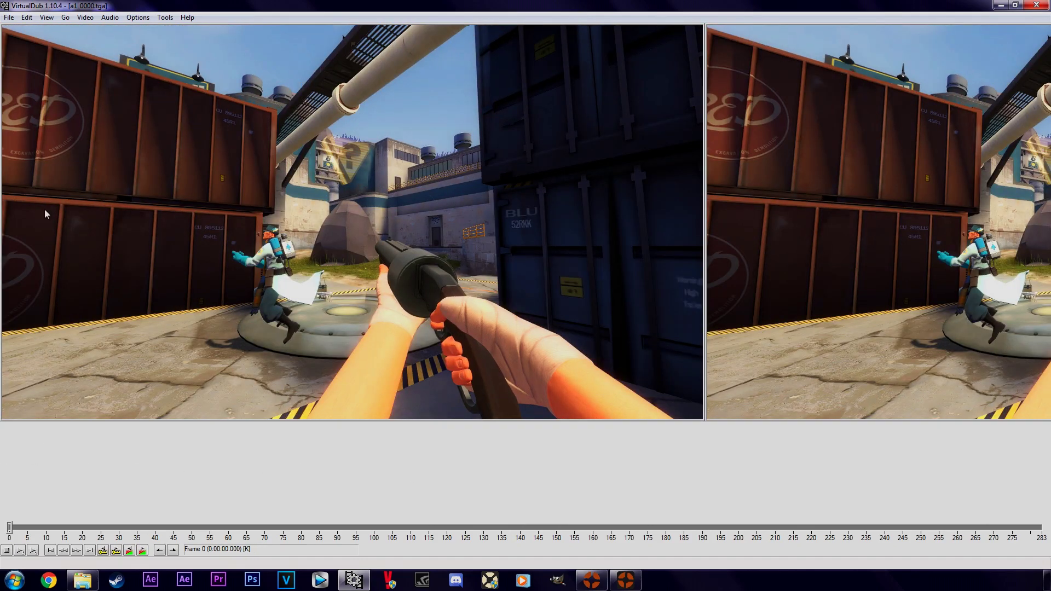
key("ctrl+r")
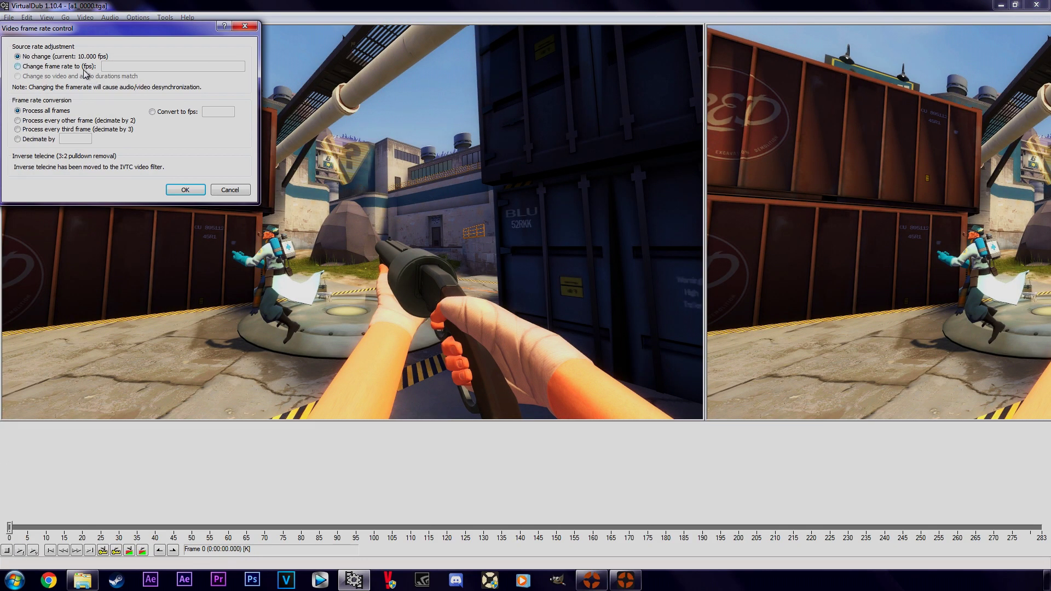
left_click(84, 68)
left_click(247, 191)
left_click(86, 17)
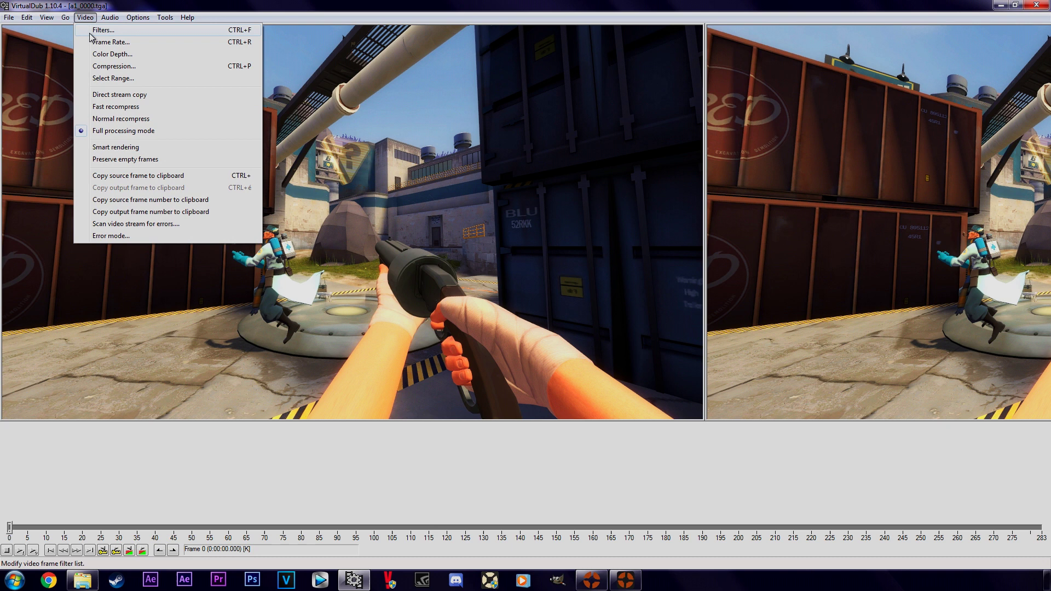
left_click(109, 42)
left_click(66, 69)
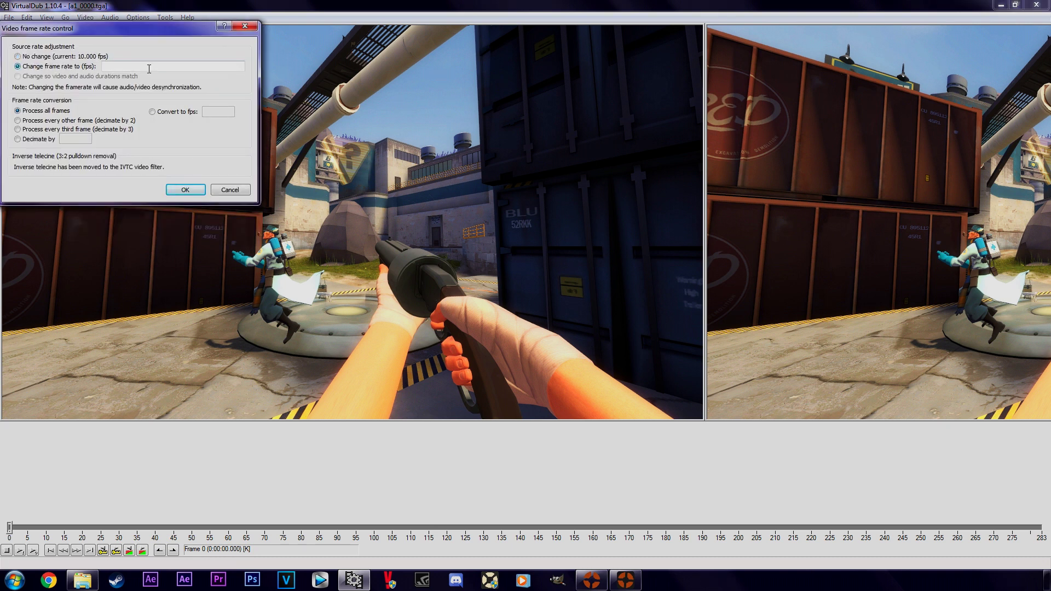
left_click(149, 68)
left_click(188, 190)
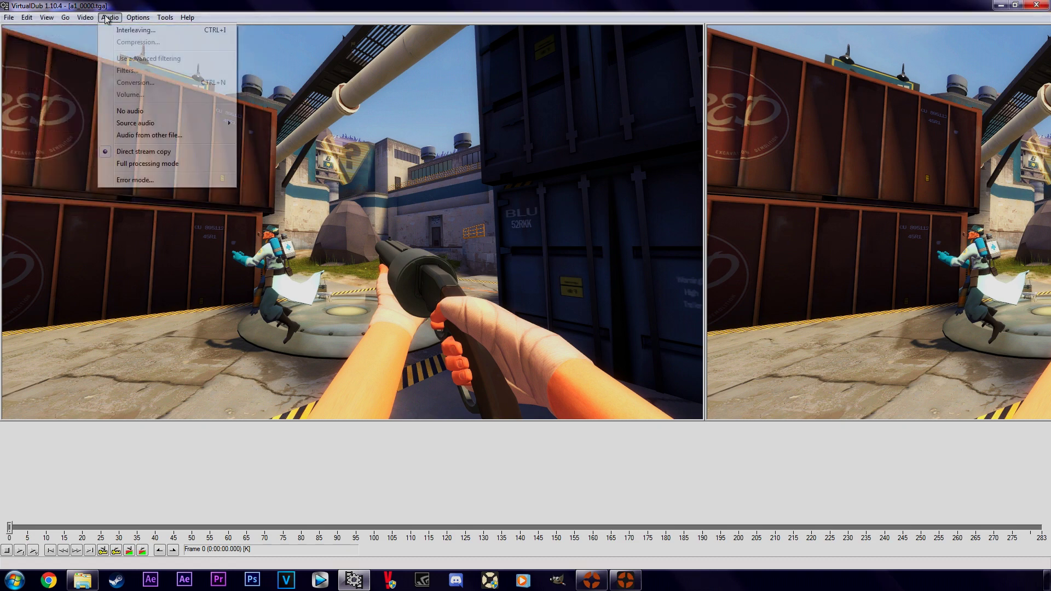
- Load a1_.wav as the audio track and keep the frame rate fixed at 60 fps
left_click(139, 137)
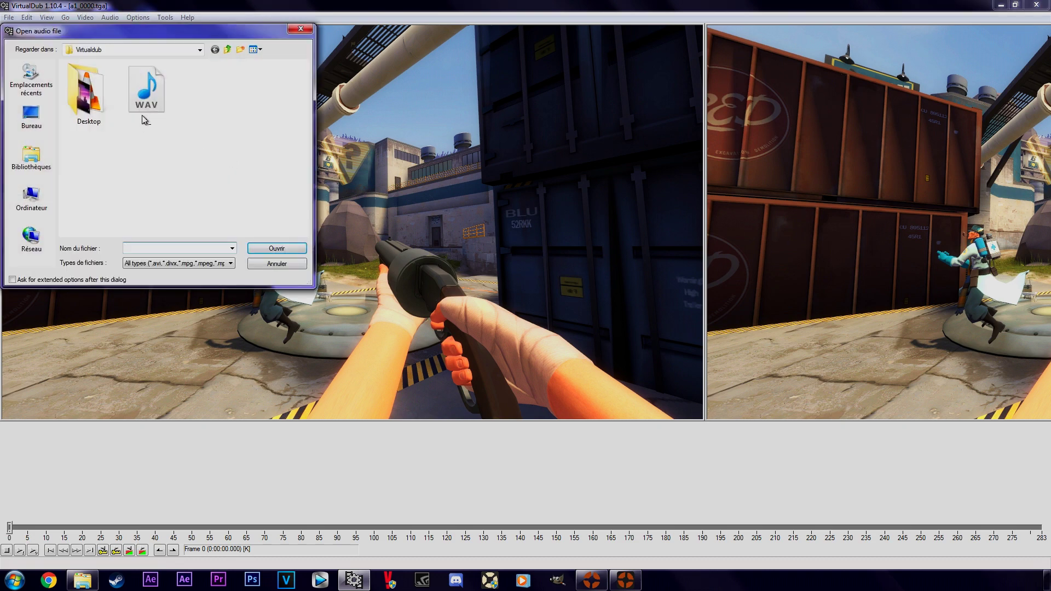
left_click(148, 100)
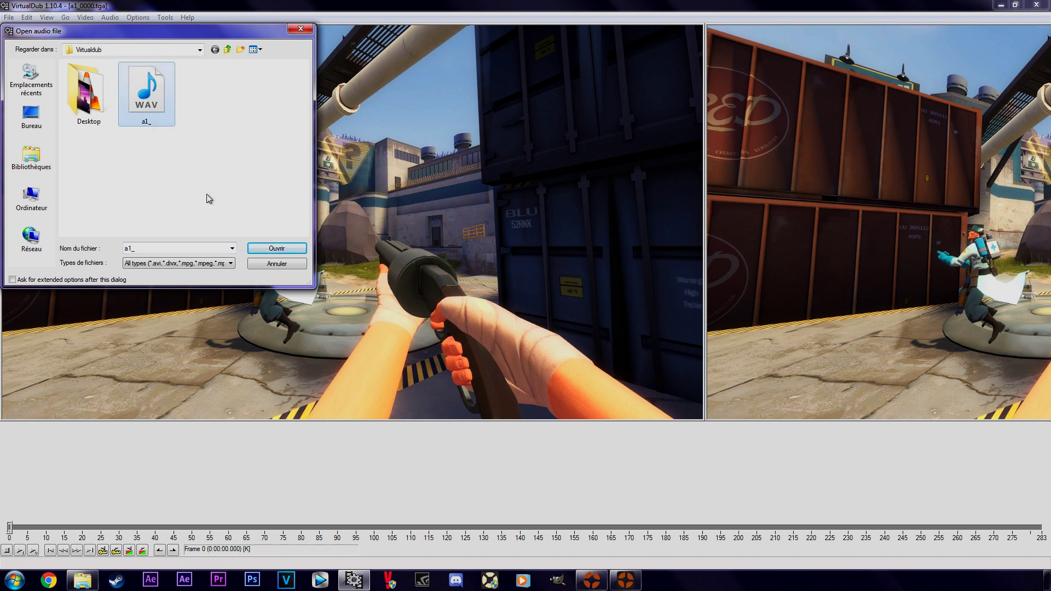
left_click(276, 249)
left_click(85, 17)
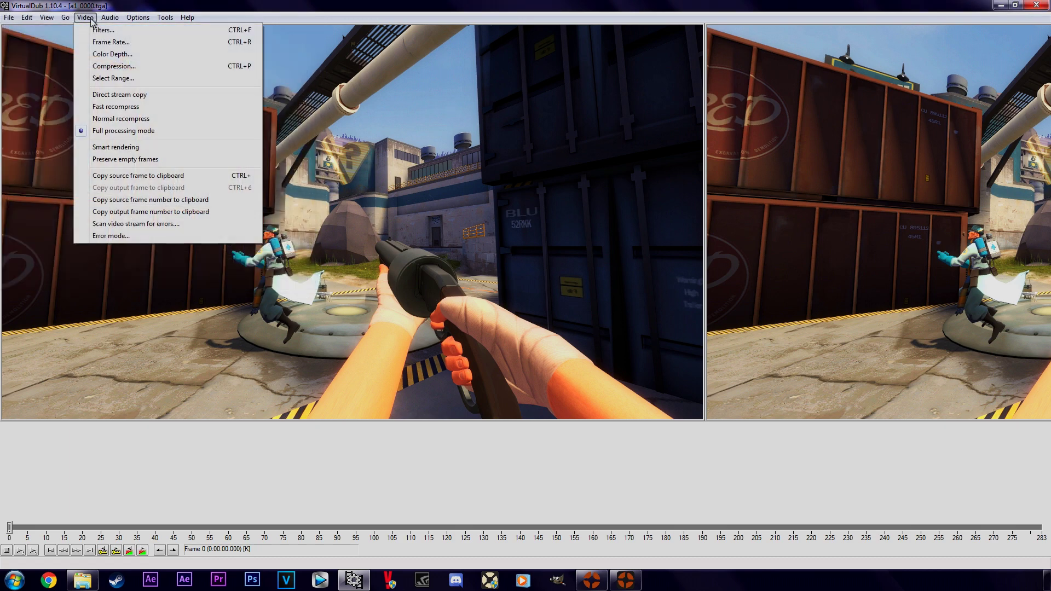
left_click(96, 39)
left_click(93, 79)
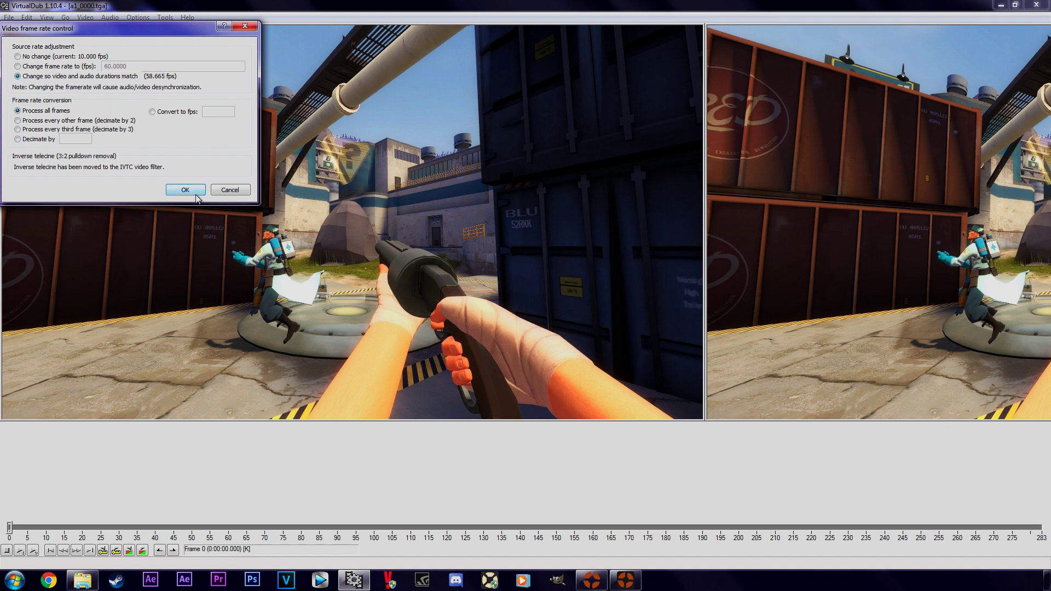
left_click(81, 67)
left_click(186, 189)
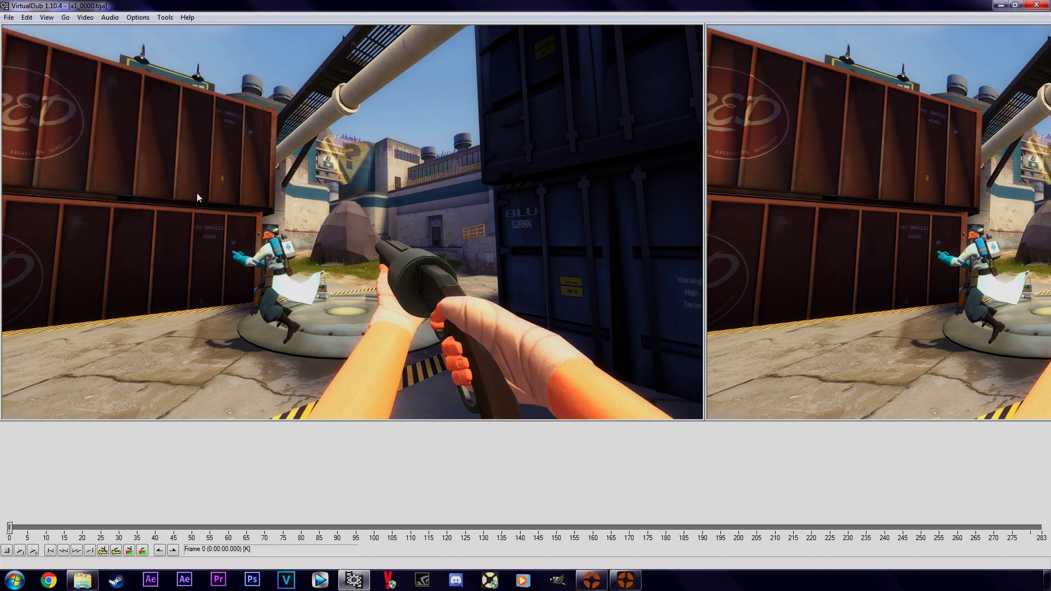
- Browse the Save AVI dialog to D:\Virtualdub, then cancel it
key("F7")
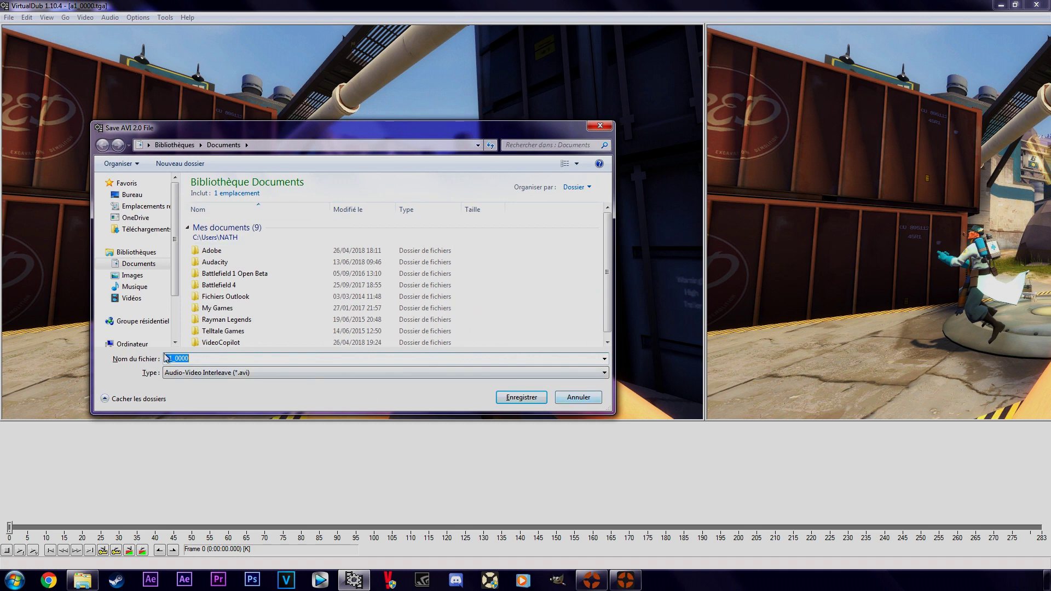
left_click(145, 349)
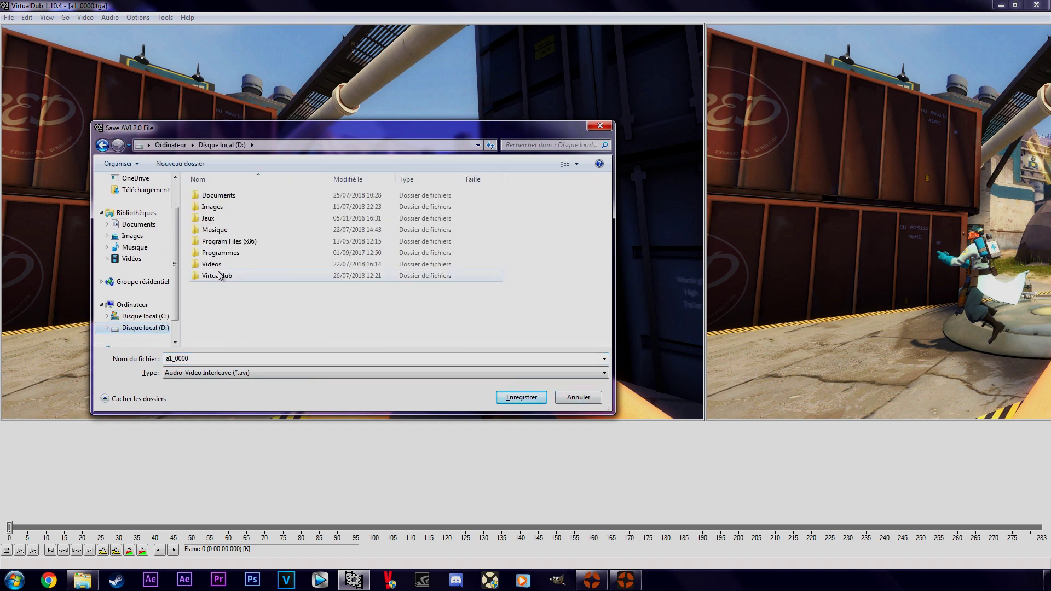
left_click(221, 265)
double_click(229, 278)
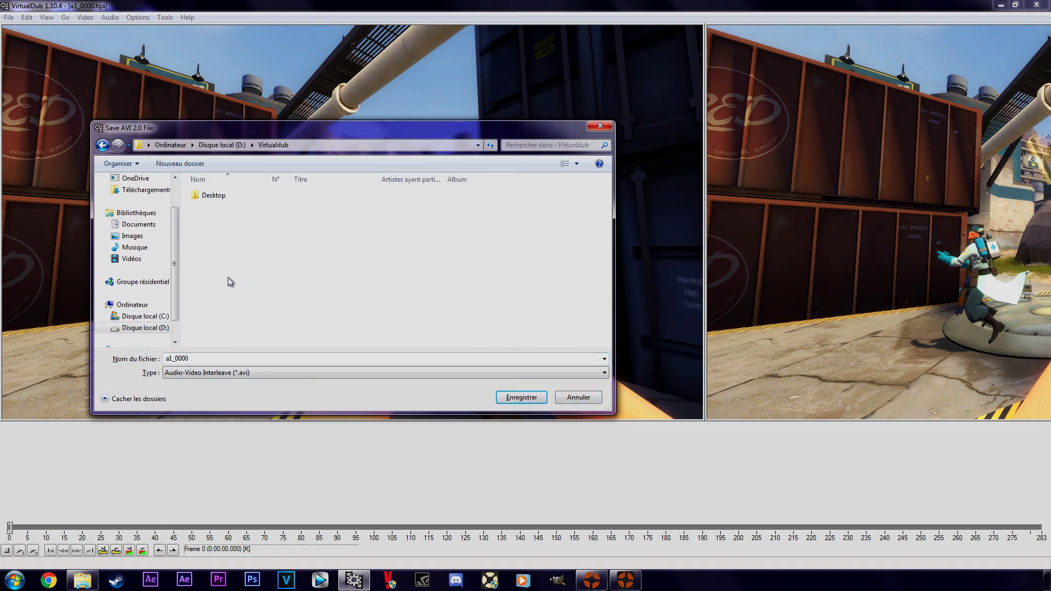
left_click(570, 402)
- Save the clip as POV.avi in D:\Virtualdub to start rendering
left_click(9, 18)
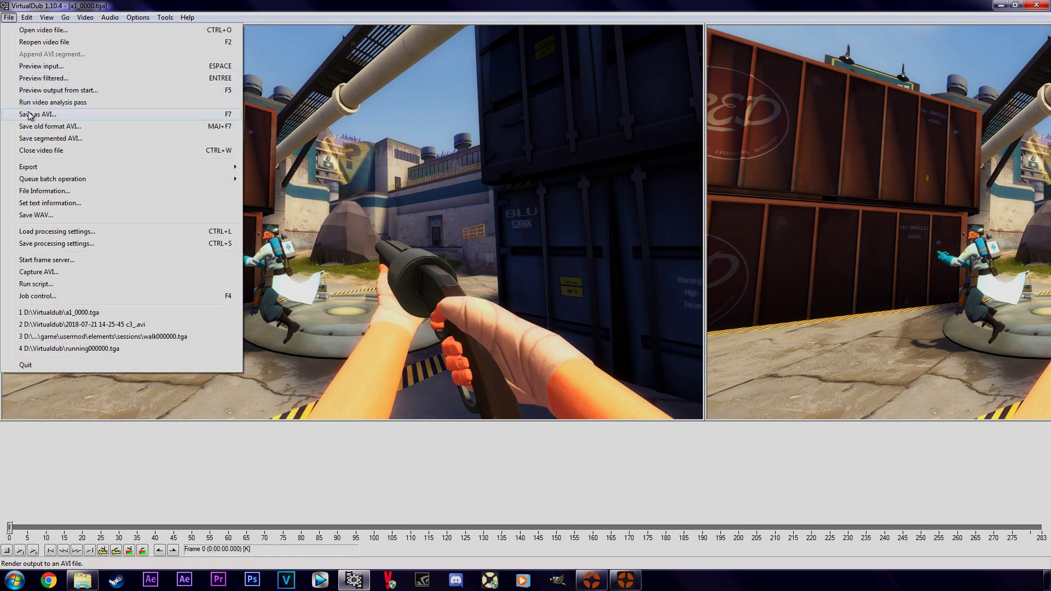
left_click(31, 115)
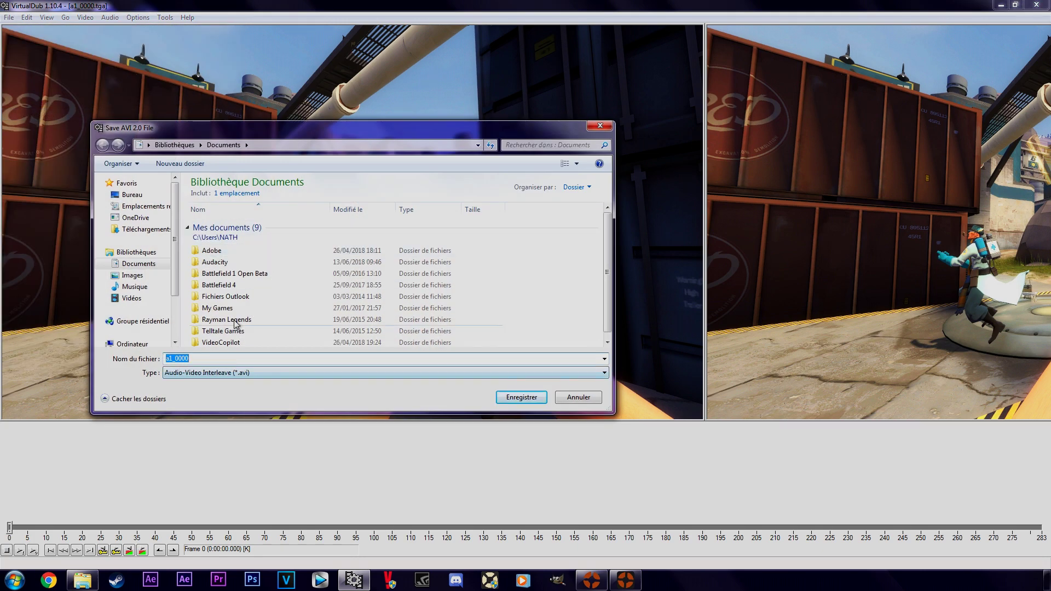
left_click(143, 344)
double_click(383, 205)
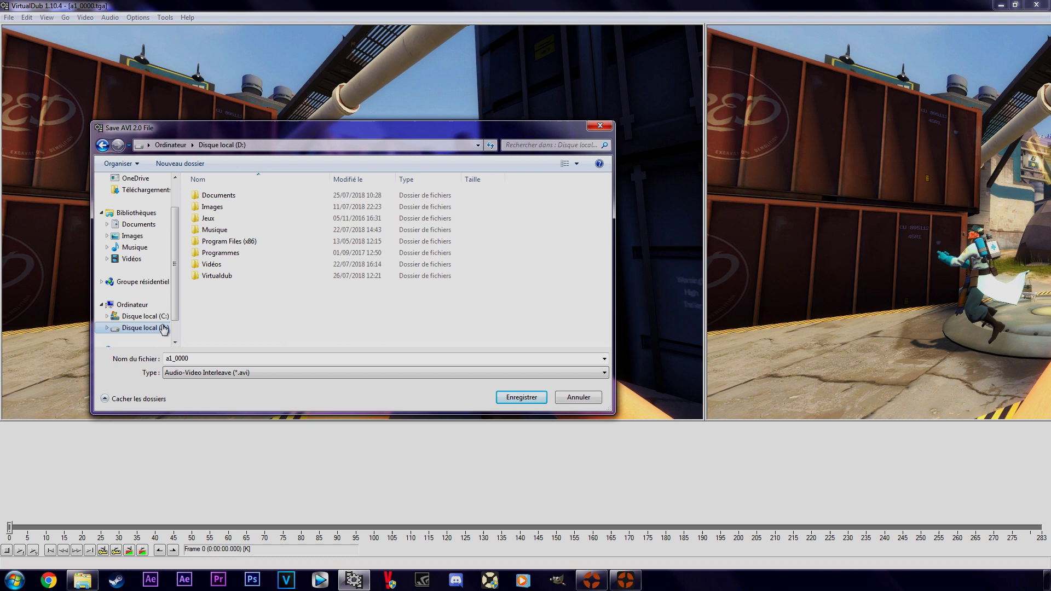
double_click(221, 277)
type("s")
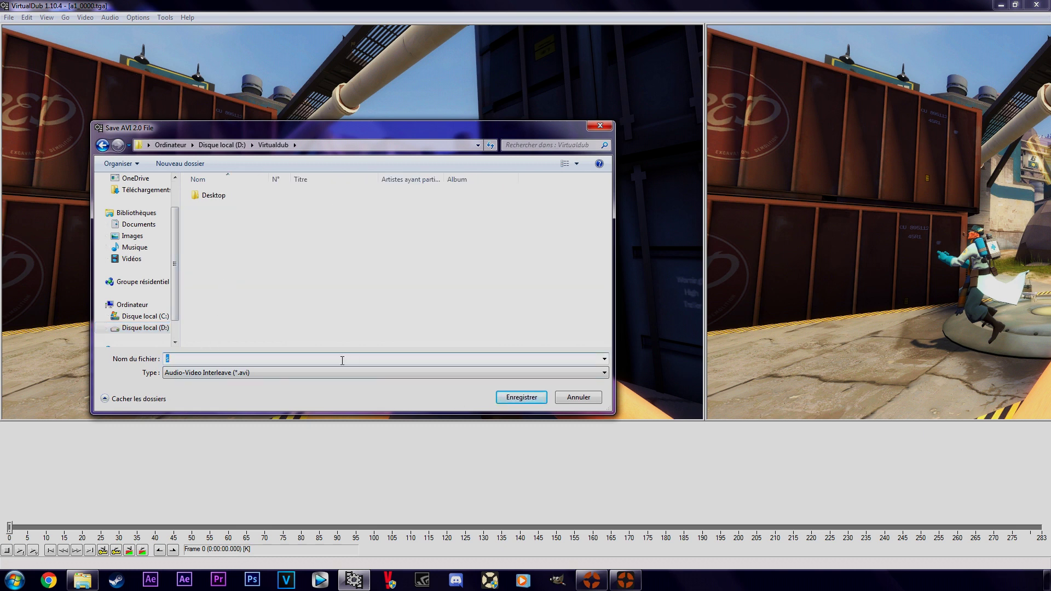
left_click(502, 401)
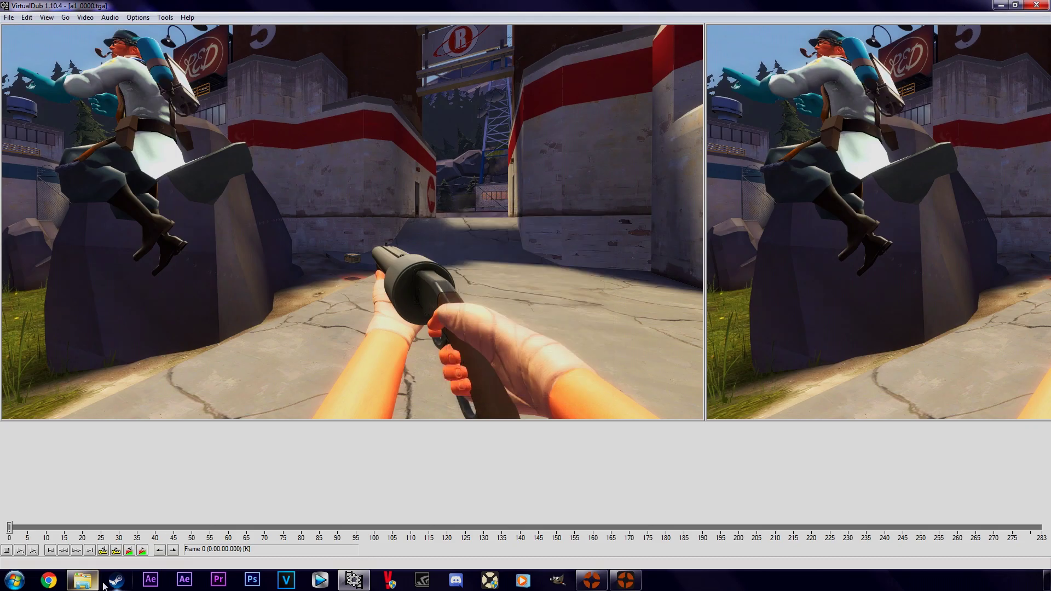
- Play the rendered POV.avi from the Virtualdub folder, then return to the game window
left_click(82, 580)
scroll(249, 186, "down", 10)
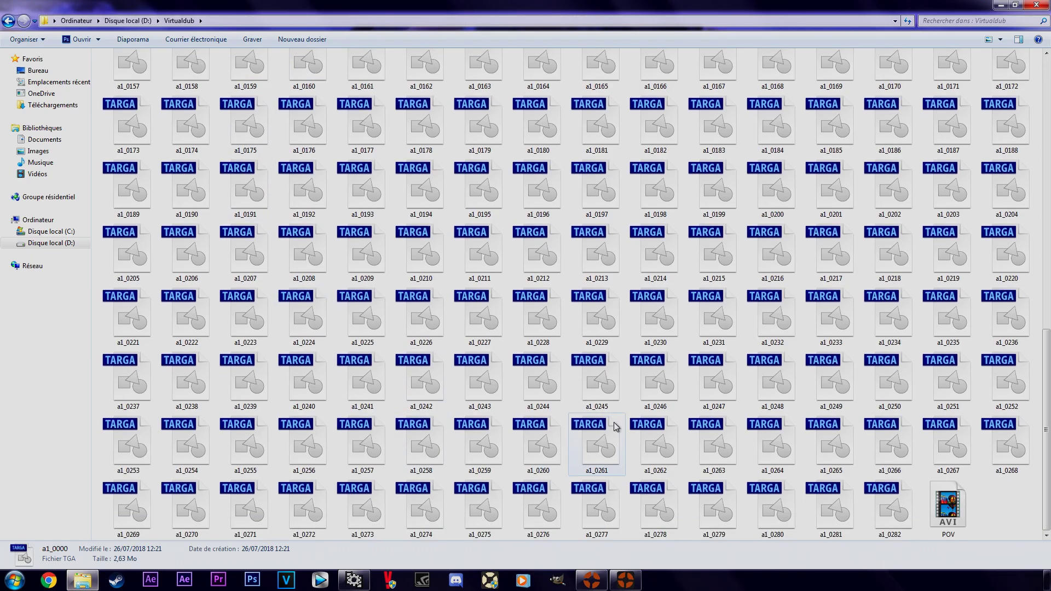
left_click(941, 511)
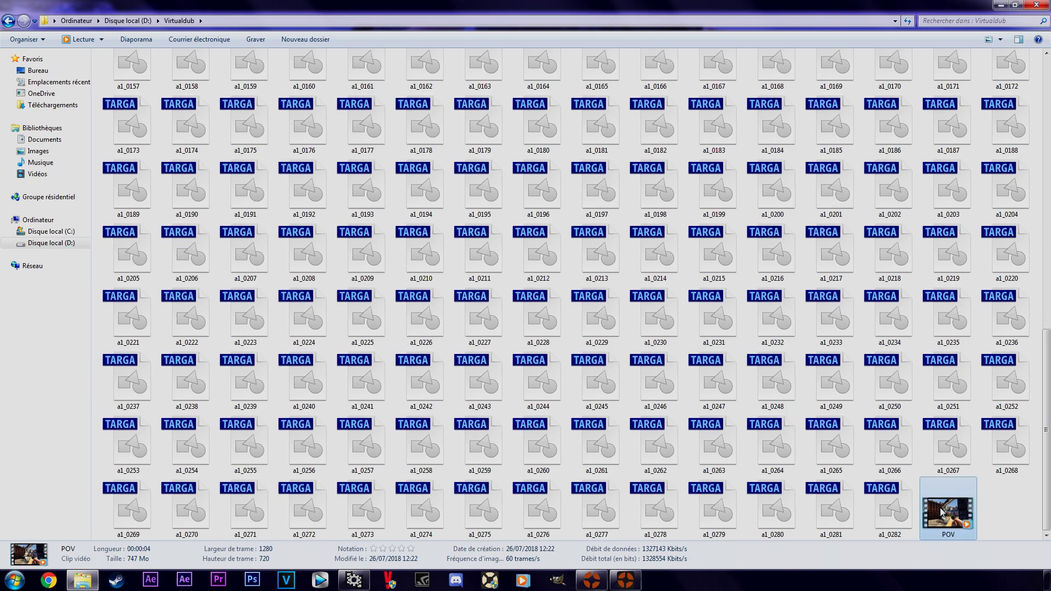
double_click(940, 512)
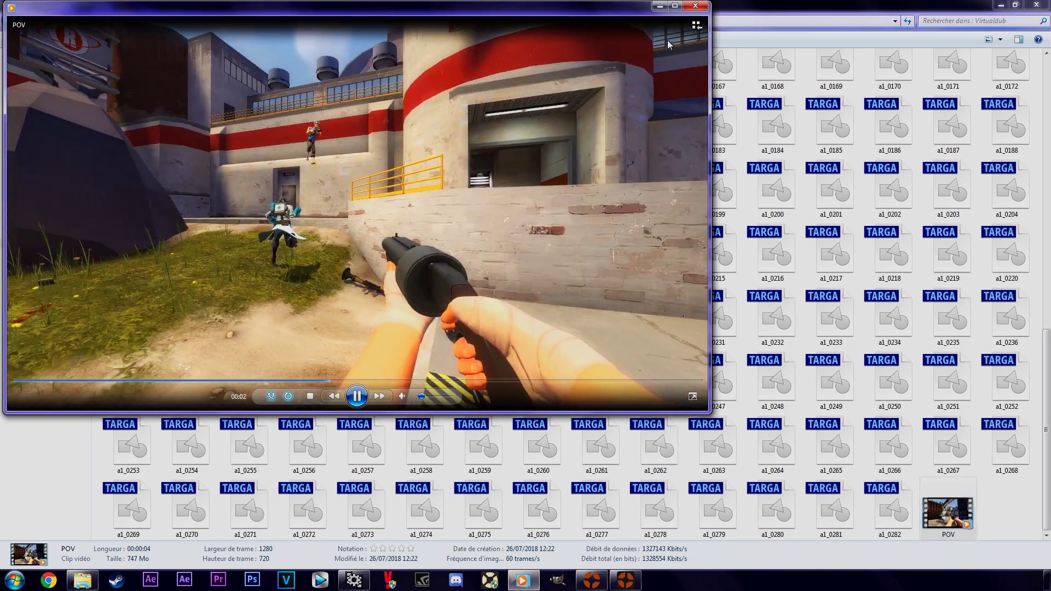
left_click(695, 6)
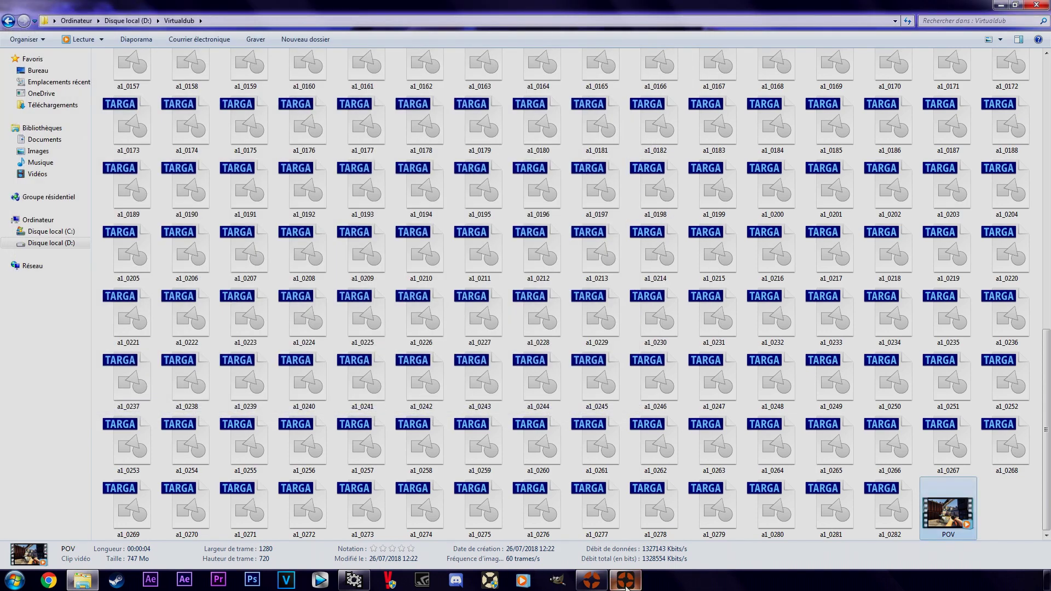
left_click(625, 579)
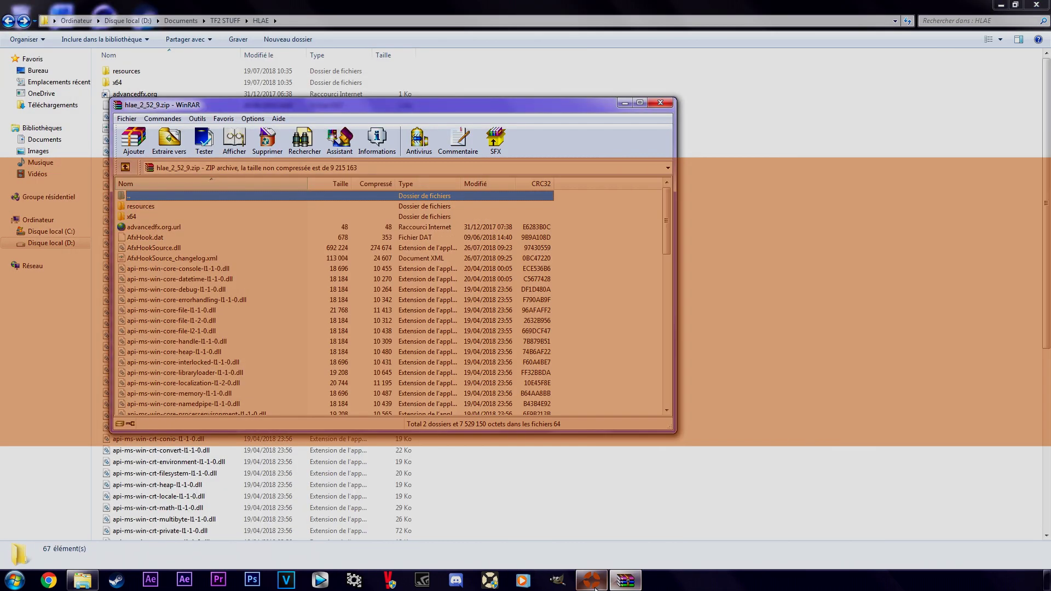
mouse_move(594, 586)
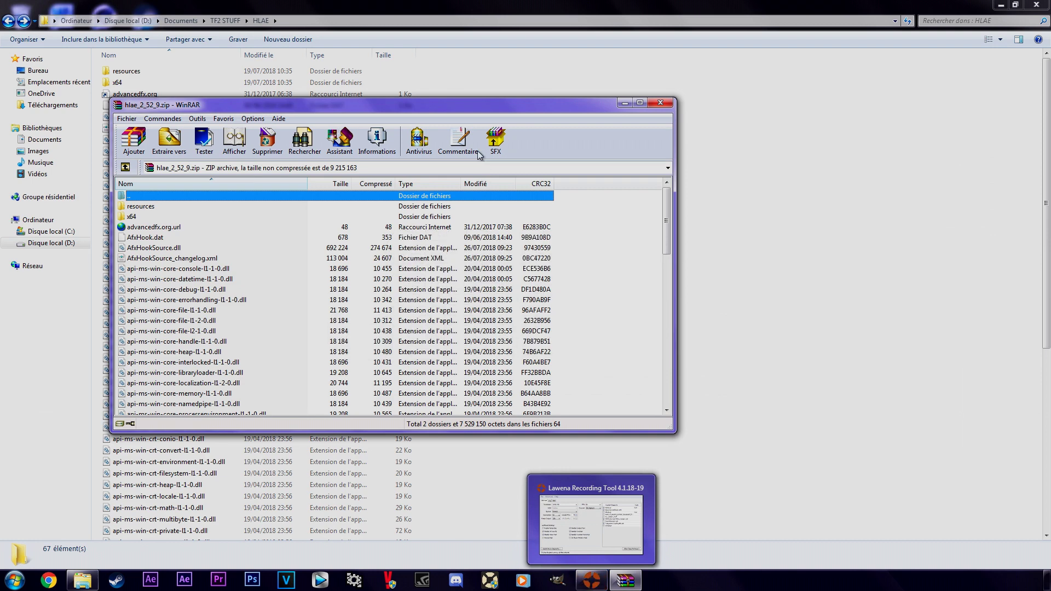
- Select the archive's resources folder, then go to Lawena's Select HLAE Executable option
left_click(308, 207)
scroll(383, 296, "down", 13)
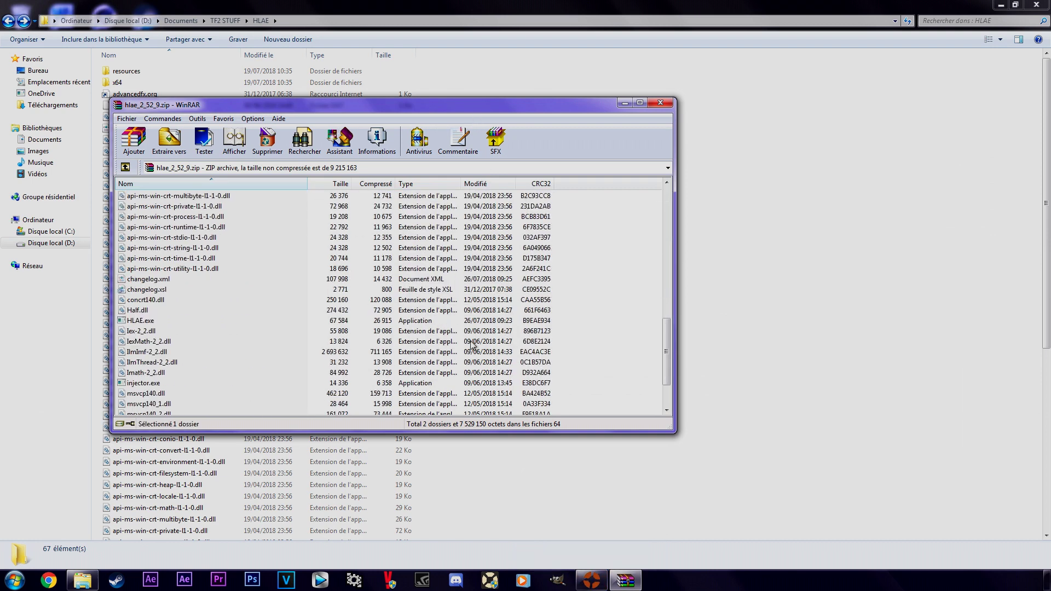
left_click(591, 580)
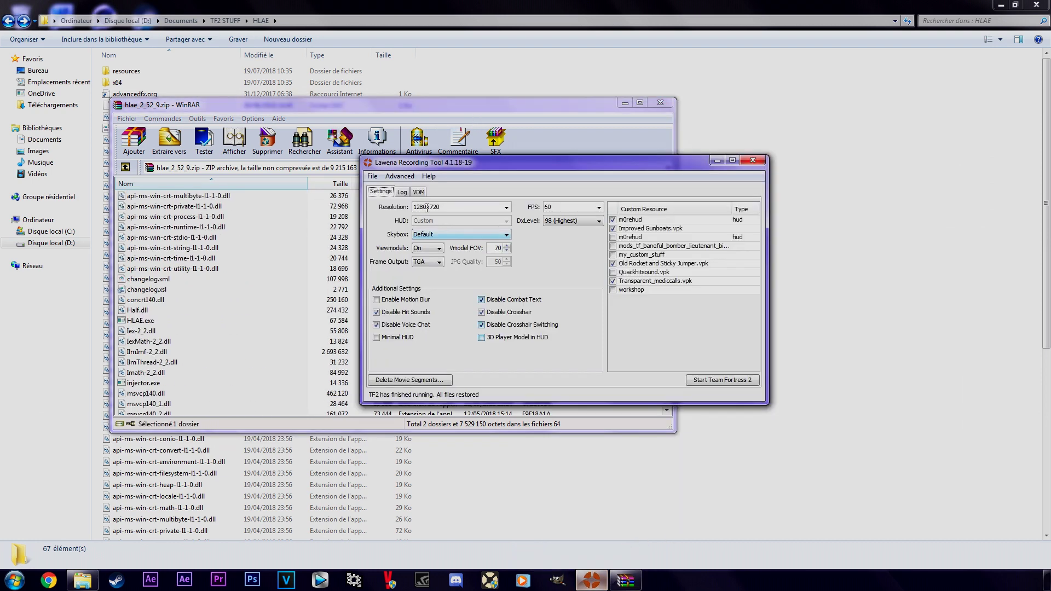
left_click(413, 177)
mouse_move(455, 227)
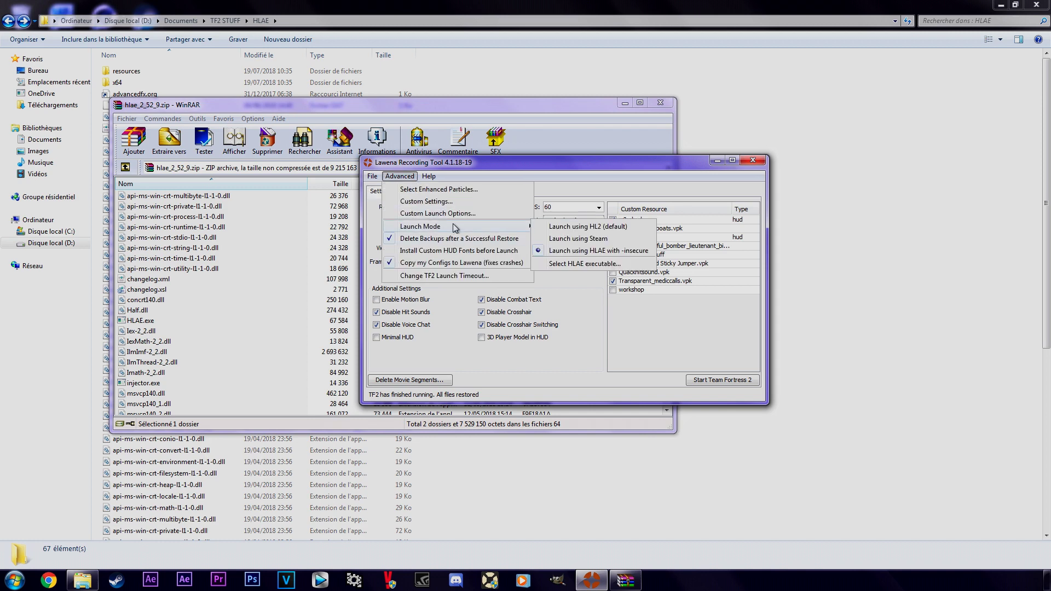
left_click(596, 264)
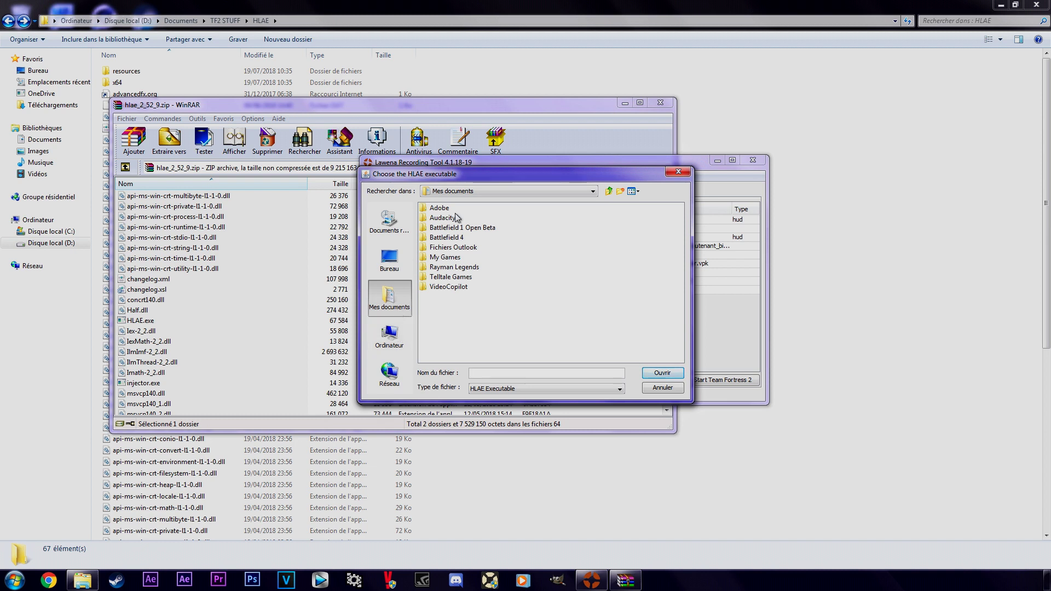
- Set D:\Documents\TF2 STUFF\HLAE\HLAE.exe as the HLAE executable and launch TF2
left_click(397, 331)
left_click(452, 218)
double_click(453, 218)
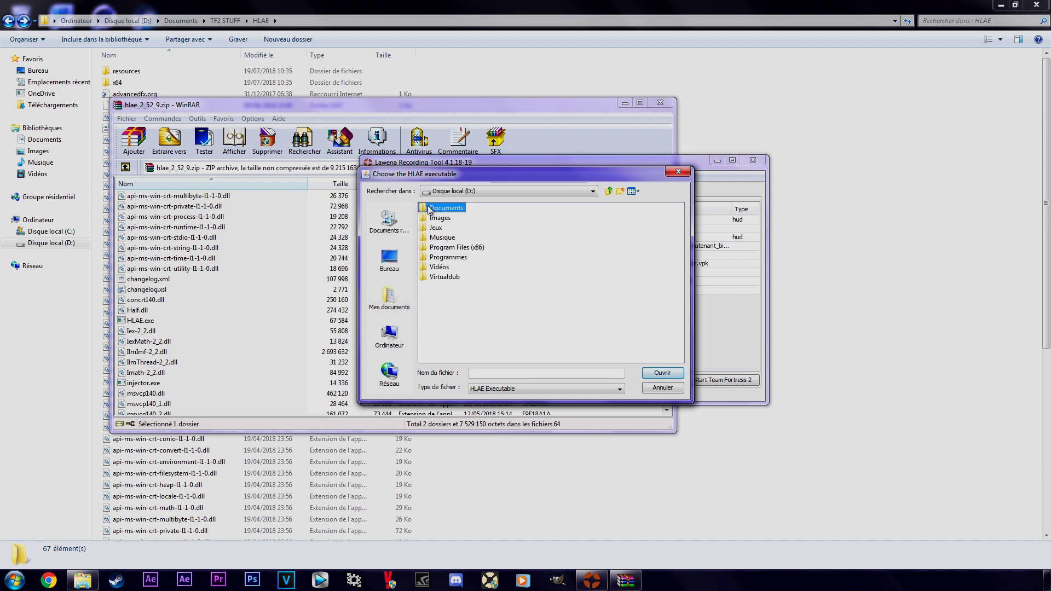
double_click(440, 208)
left_click(433, 238)
double_click(433, 238)
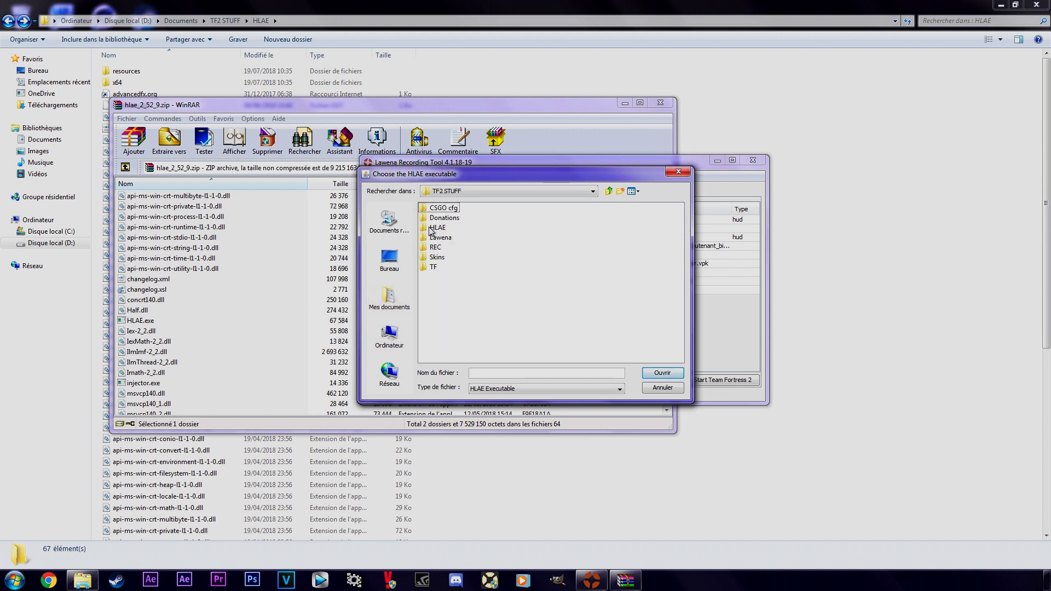
double_click(438, 227)
left_click(437, 227)
left_click(662, 373)
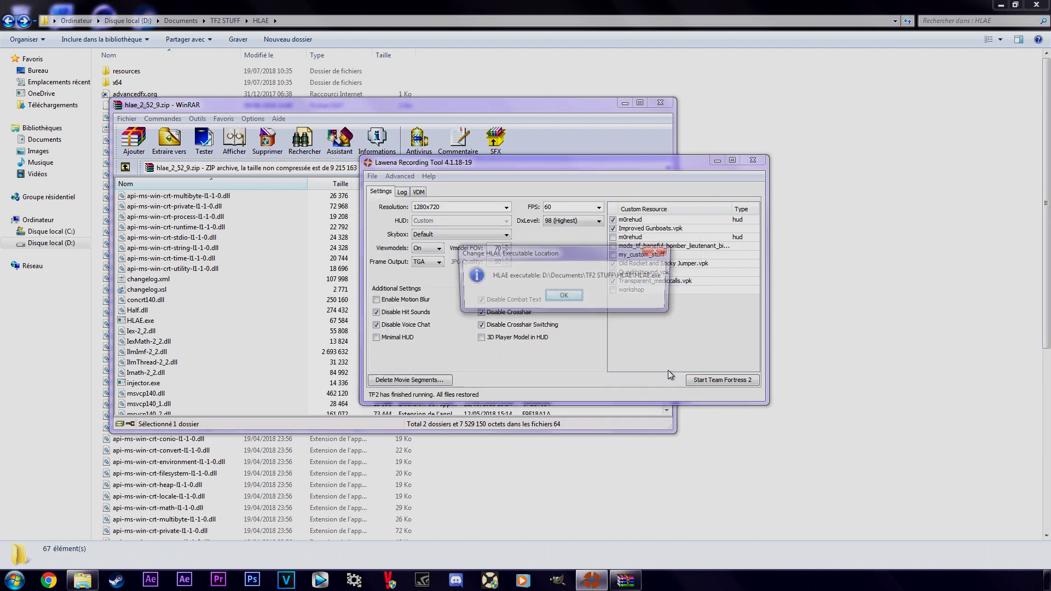
left_click(590, 309)
left_click(717, 380)
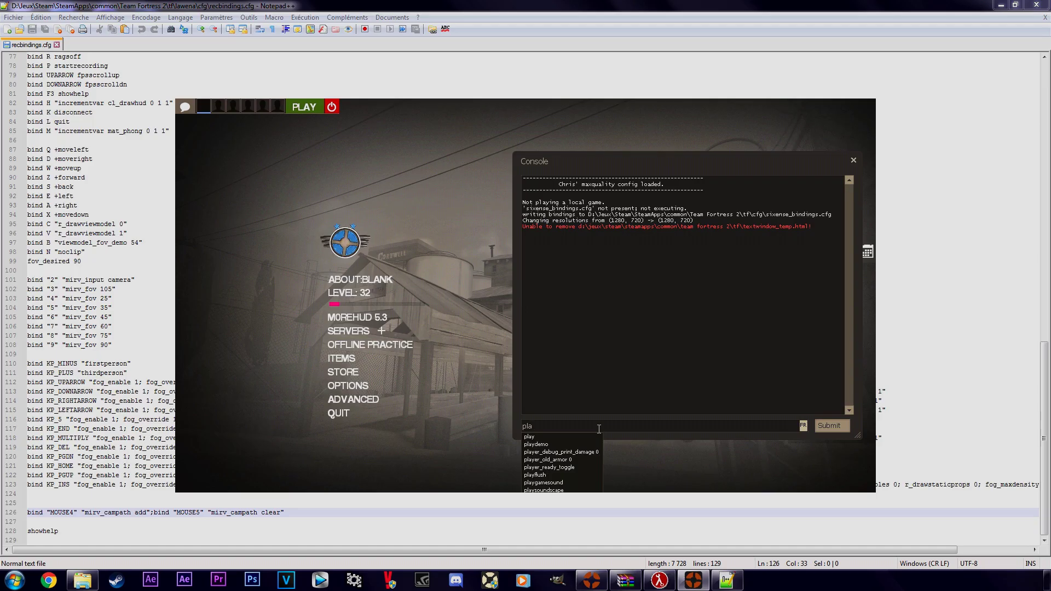
- Load the Syncing_74500triple_87kflickair_stv demo via playdemo and move the playback panel to upper centre
type("ydemo")
key("Down")
key("Return")
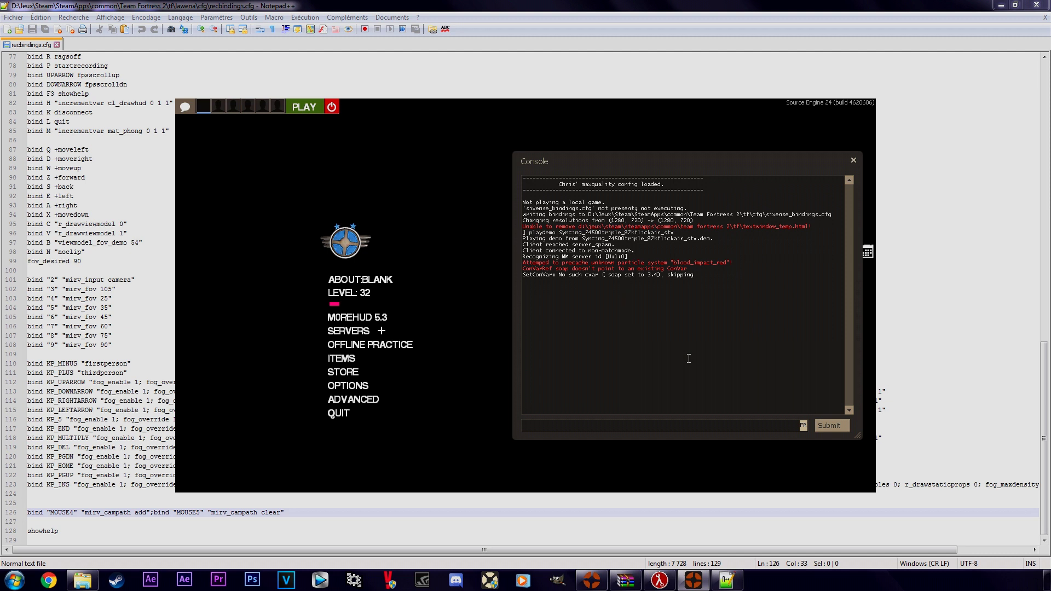
key("shift+F2")
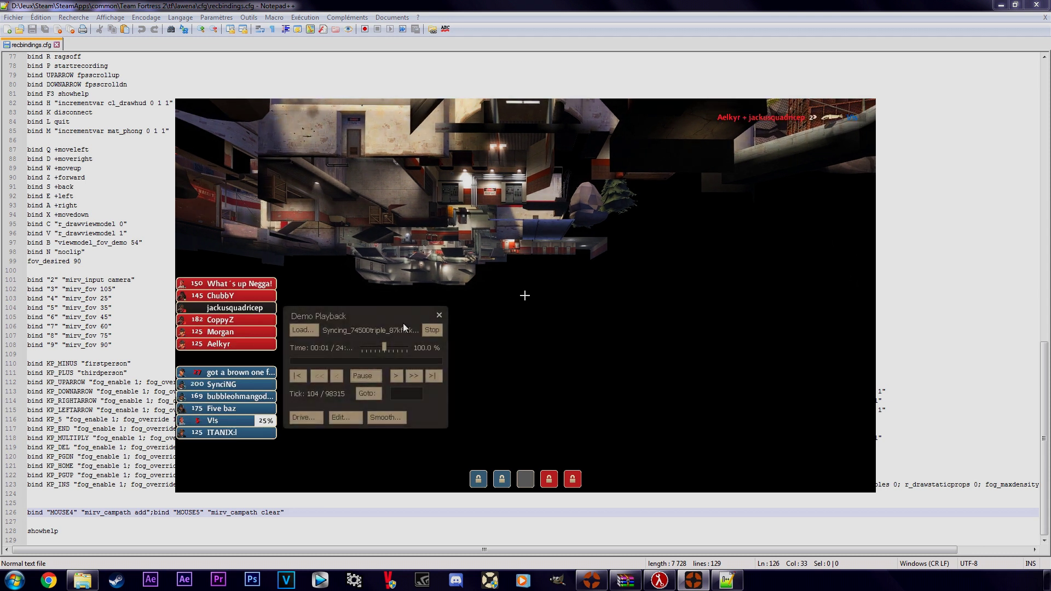
left_click(366, 377)
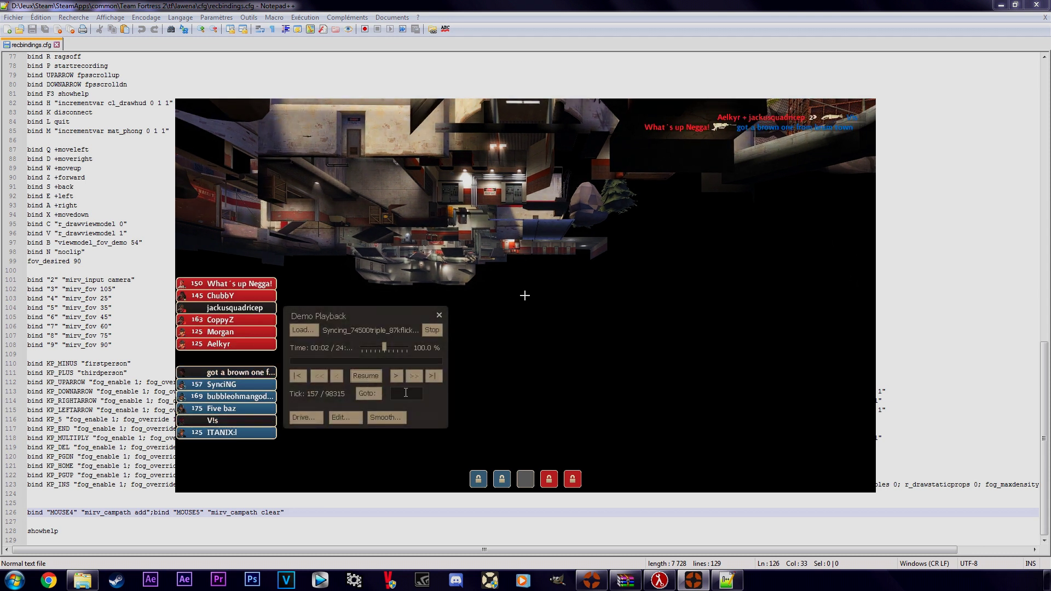
left_click_drag(356, 318, 493, 177)
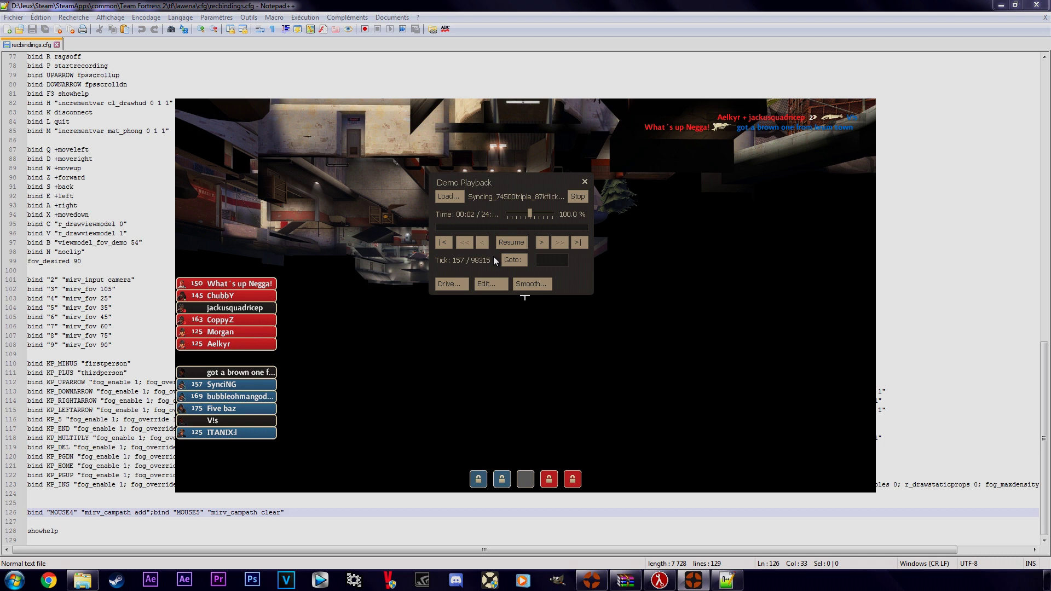
left_click(524, 241)
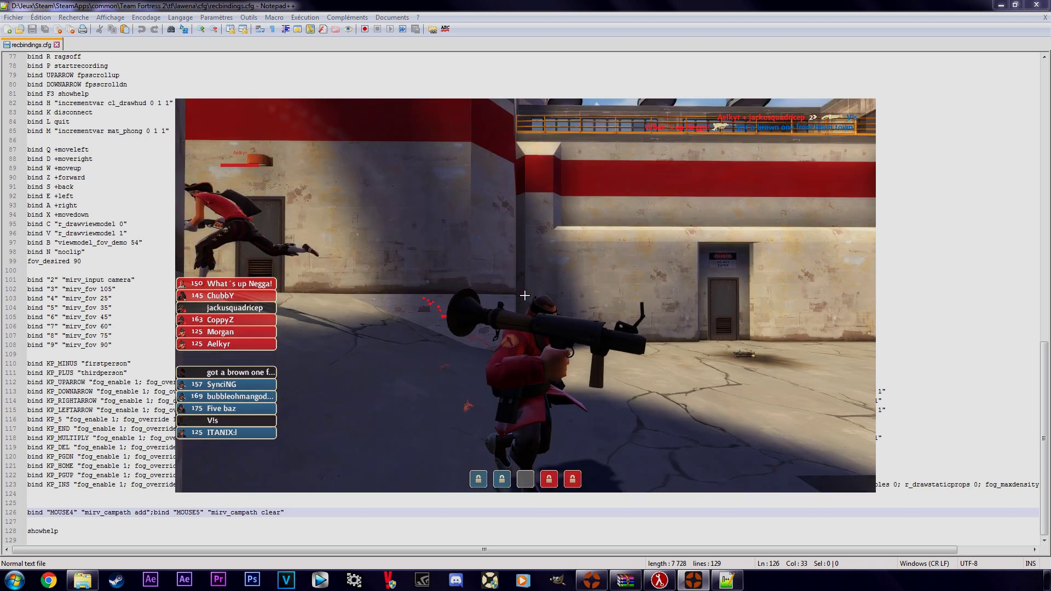
- Jump the demo to tick 600, pause near tick 784, then open the console
key("shift+F2")
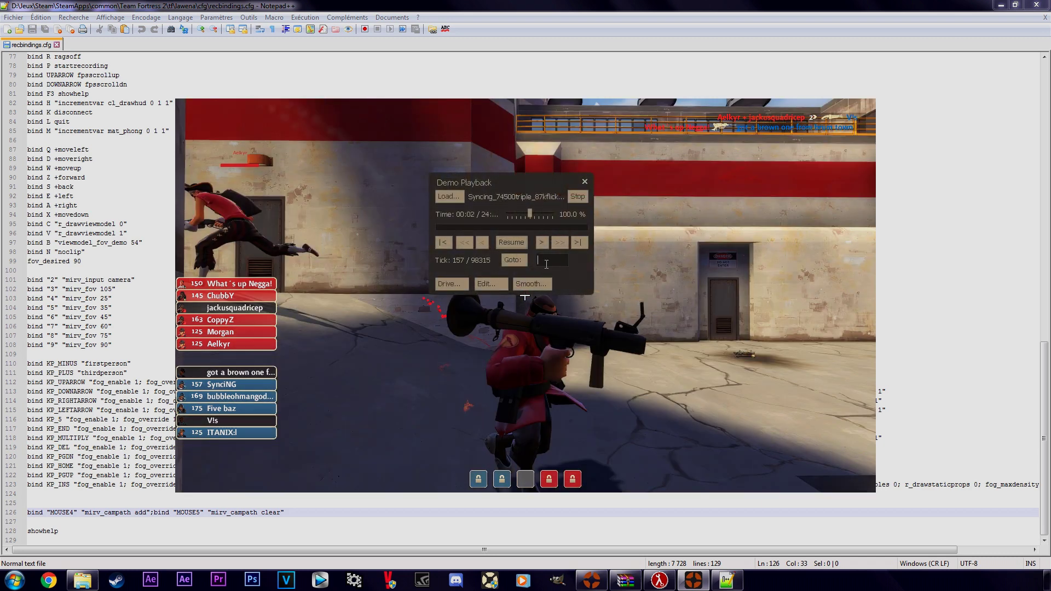
left_click(510, 264)
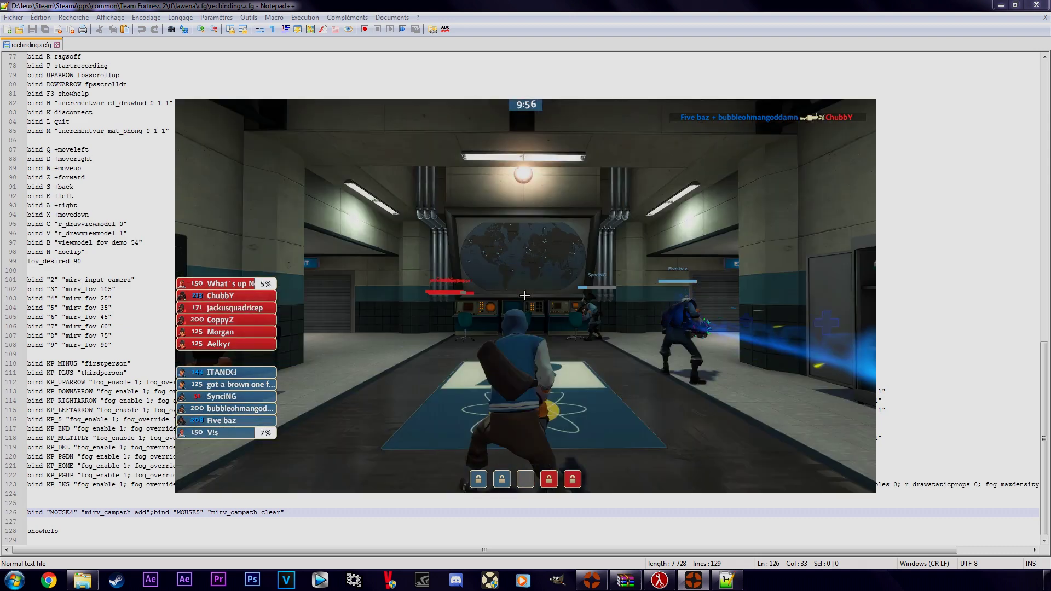
key("shift+F2")
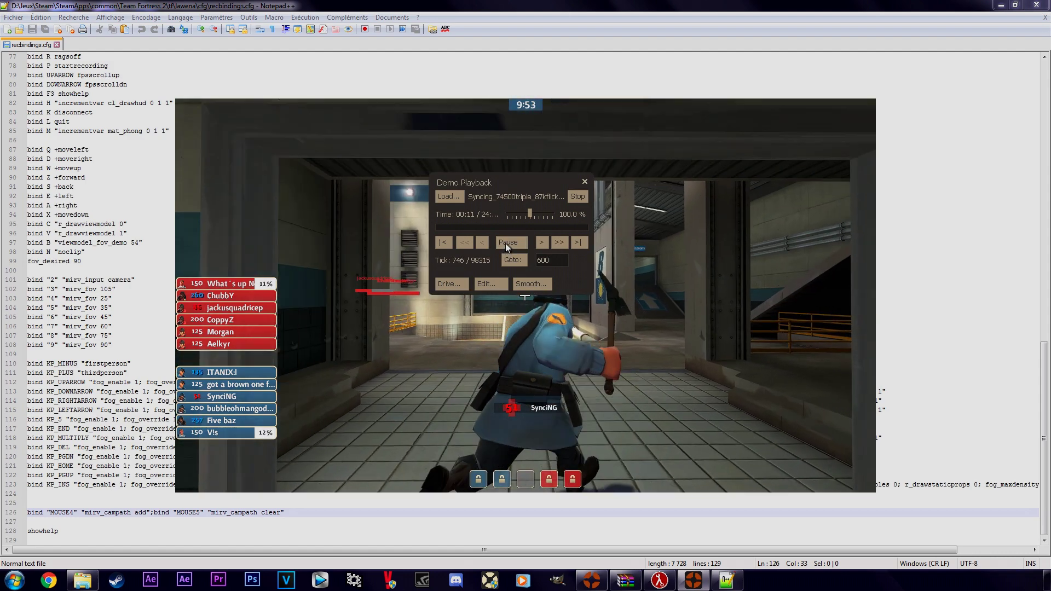
left_click(504, 243)
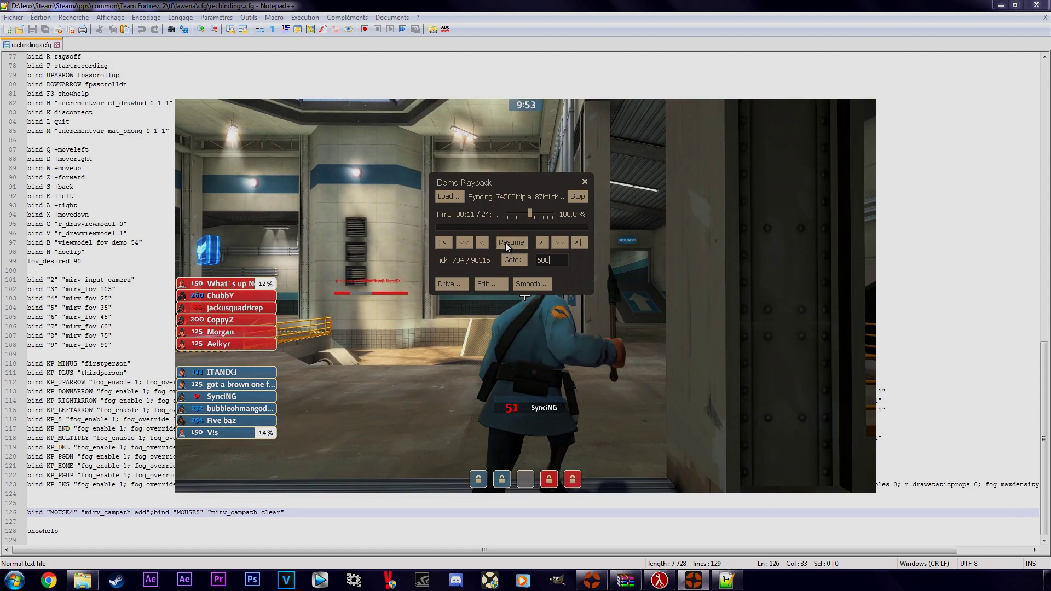
key("Return")
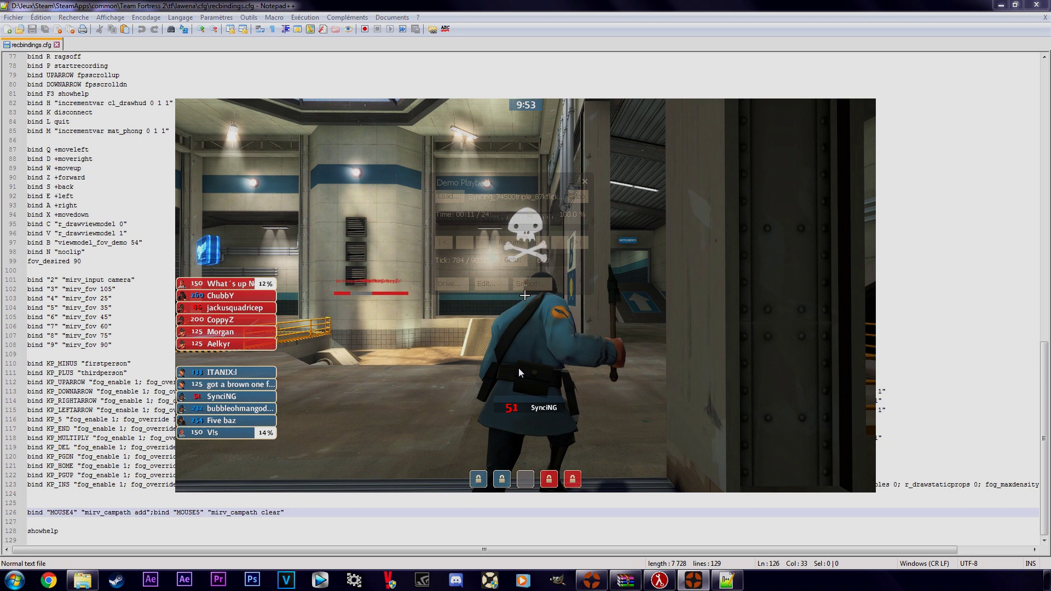
key("Escape")
- Type bind "mouse4" "mirv_campath add" in the console, removing the space so the key reads mouse4
type("m")
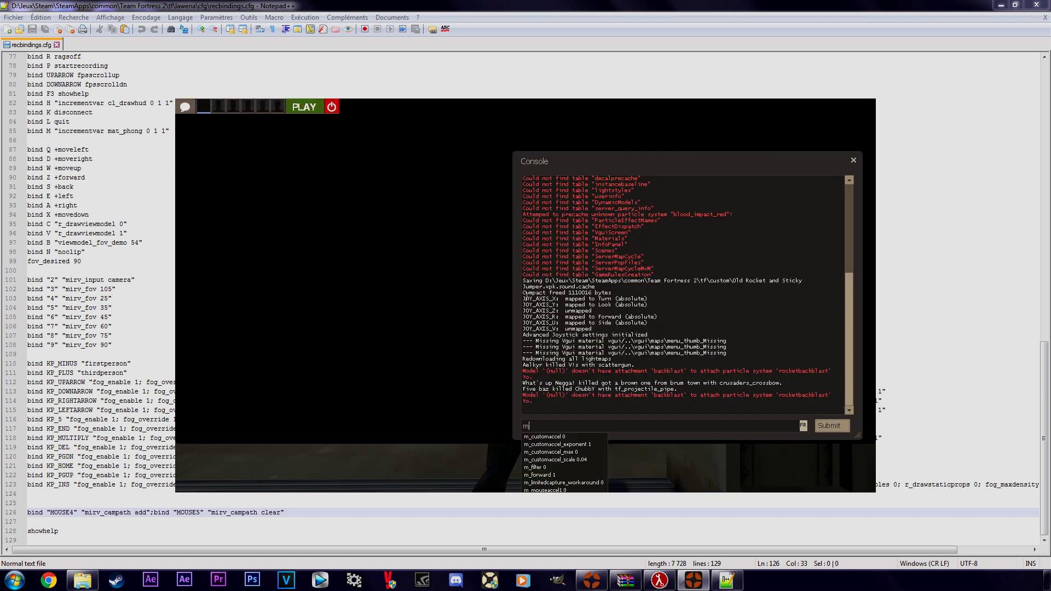
type("irv_campa")
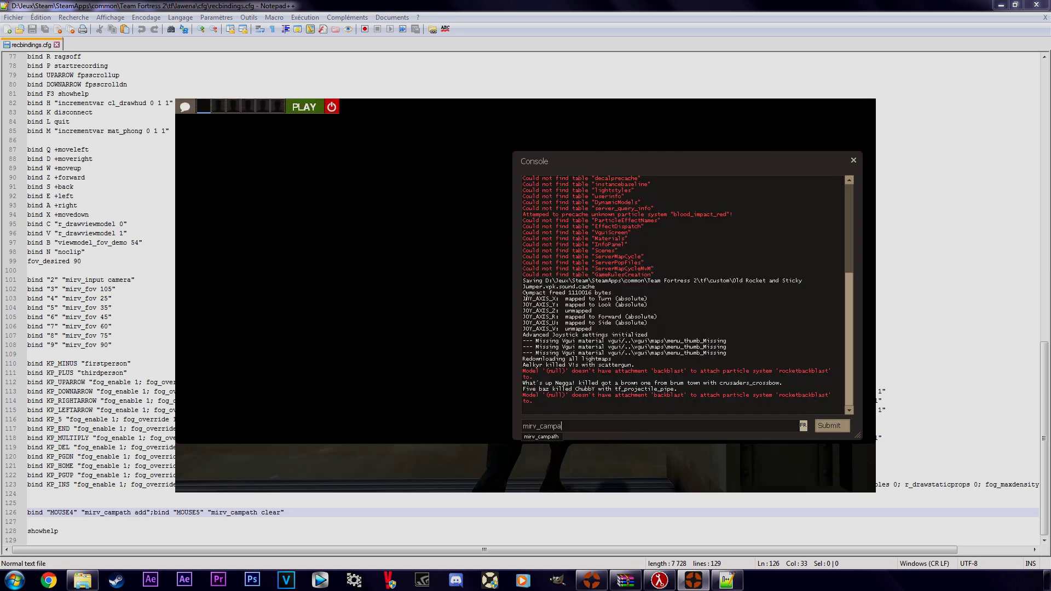
type("th a")
type("bind")
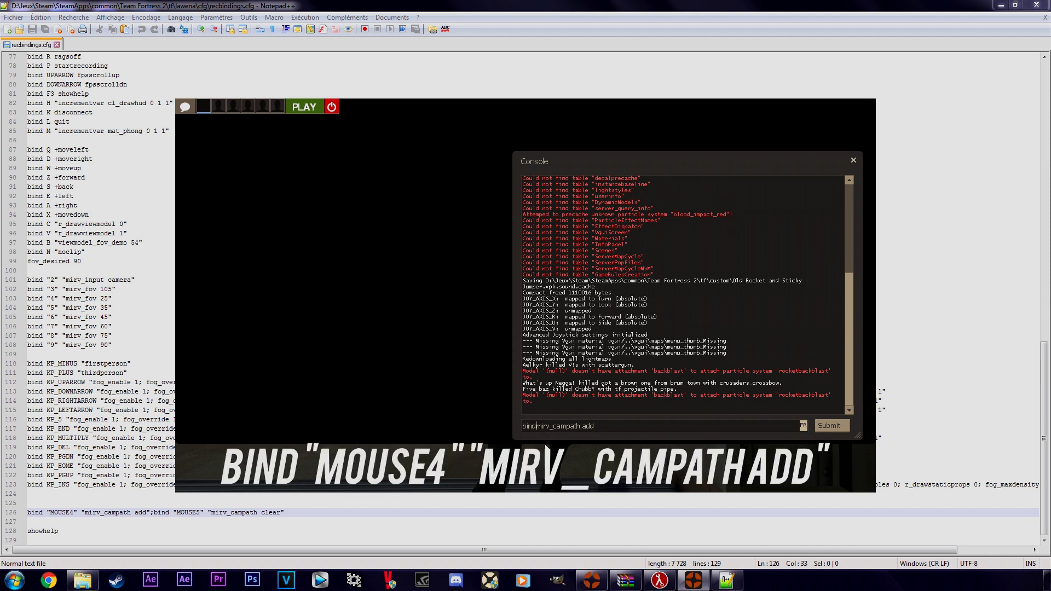
type(" \"mouse 4\"")
left_click(565, 426)
key("BackSpace")
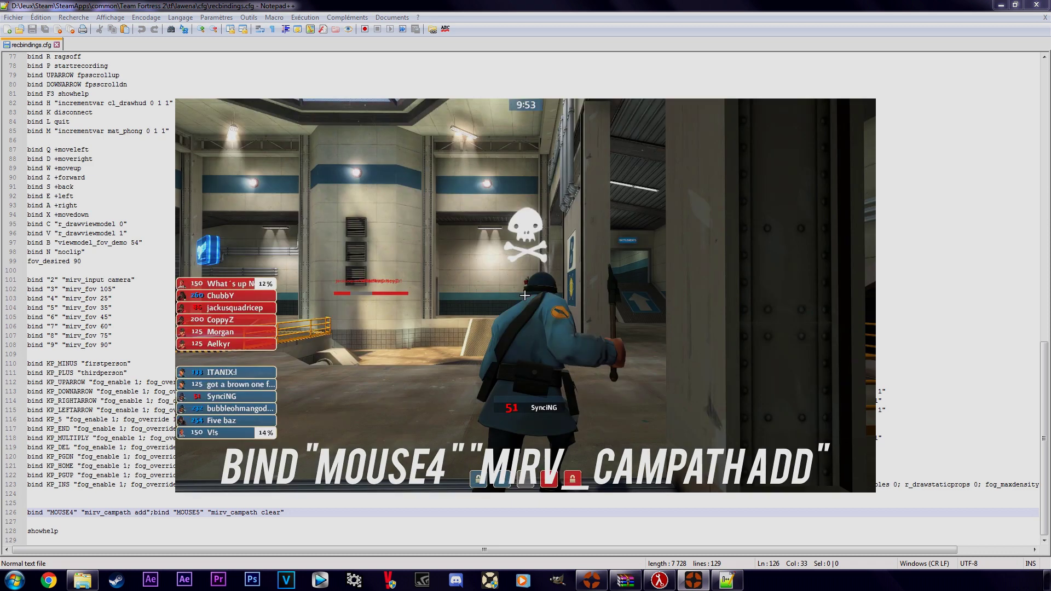
- Hide the HUD, resume the demo, and slow playback to 49.4% speed
key("h")
key("shift+F2")
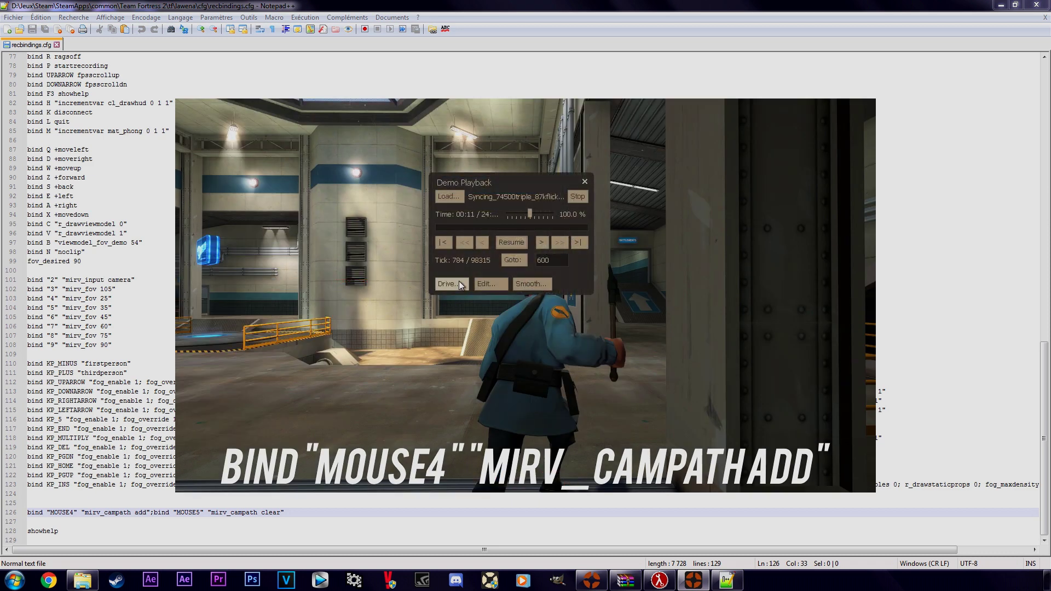
left_click(516, 241)
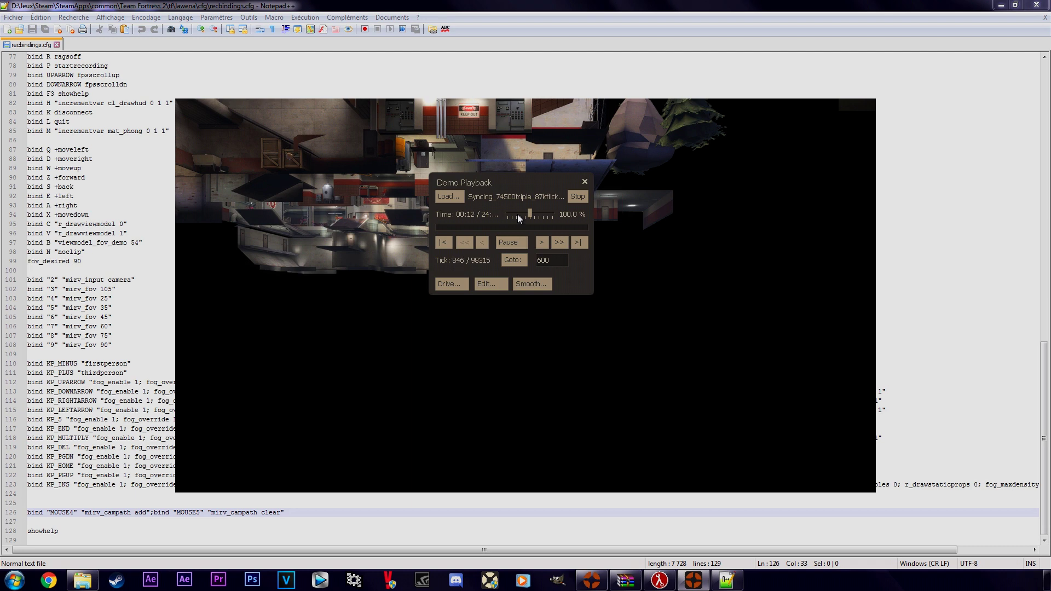
left_click(517, 214)
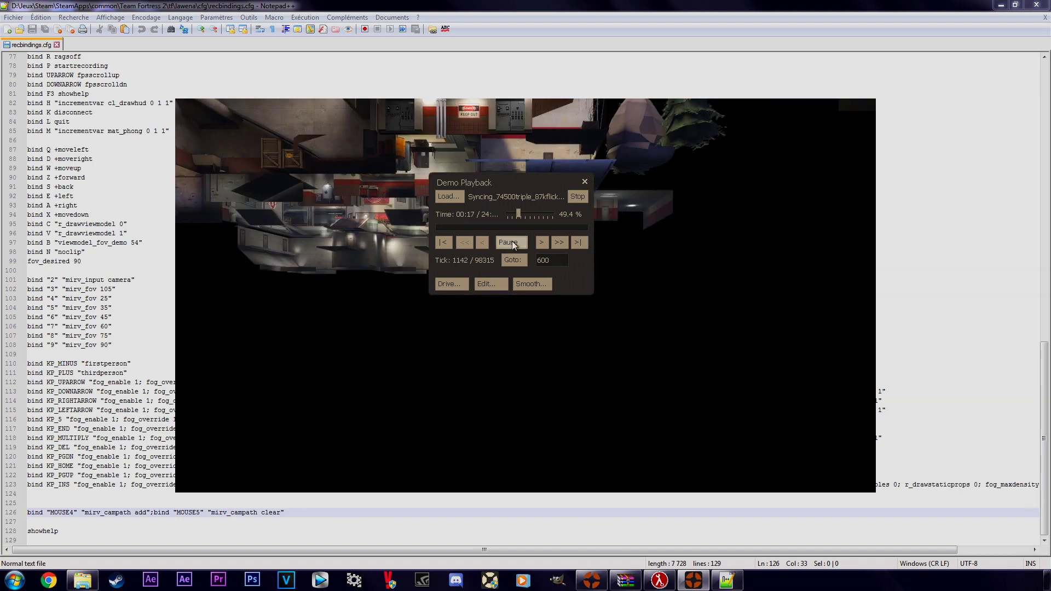
- Hide the playback controls and start typing mirv_camp over the old console command
key("shift+F2")
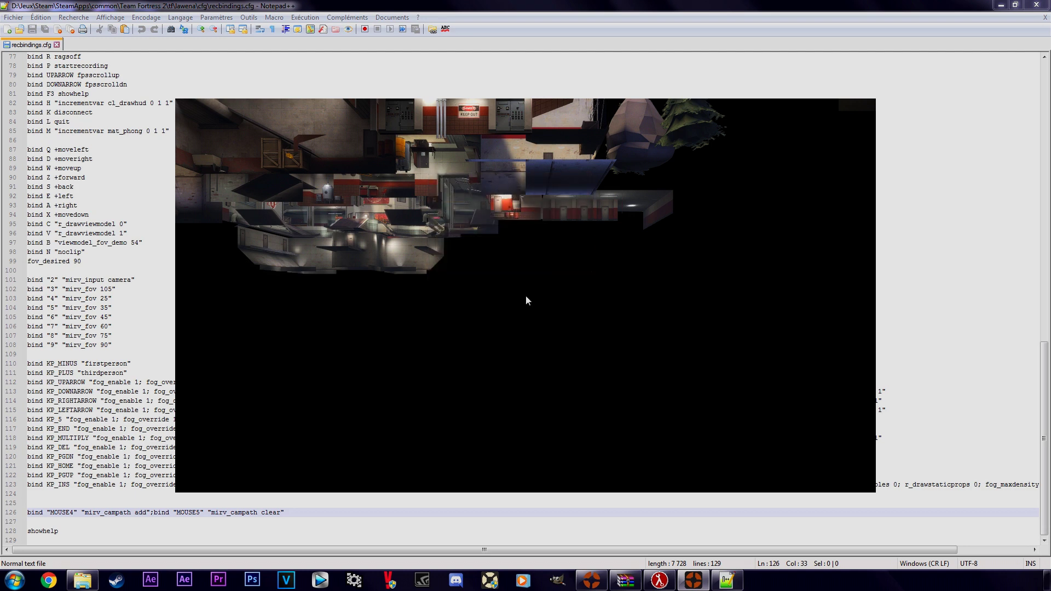
key("Escape")
key("ctrl+a")
type("mirv_")
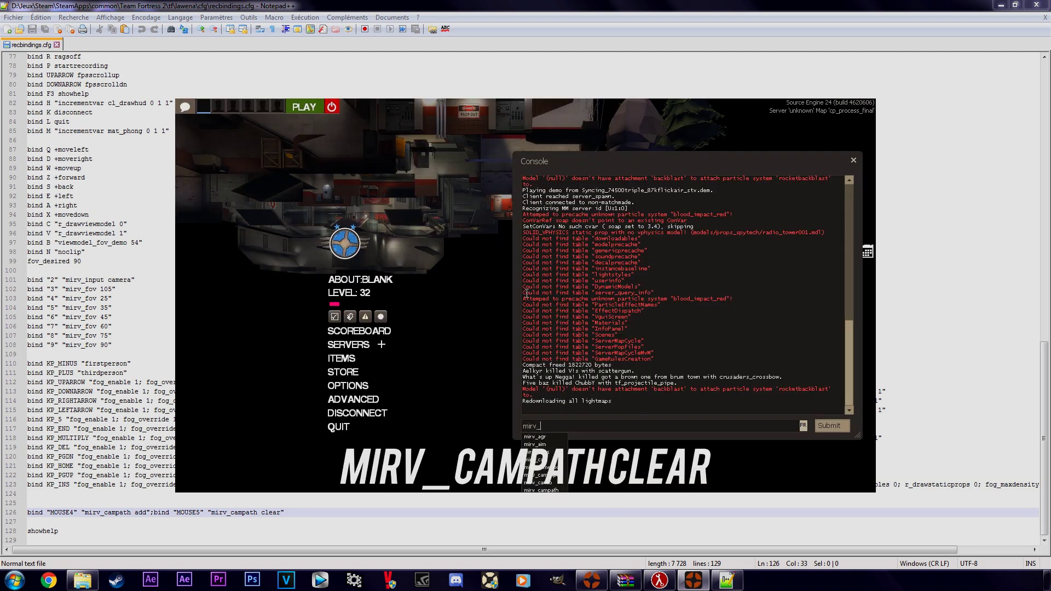
type("camp")
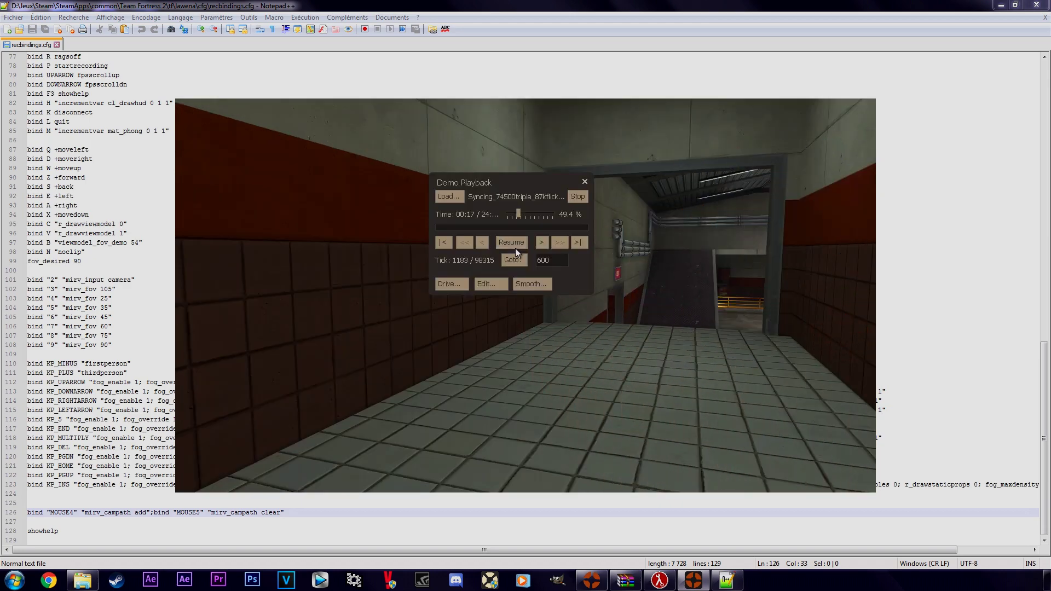
- Resume the demo through the Medic scene, then stop it so it reloads
left_click(515, 248)
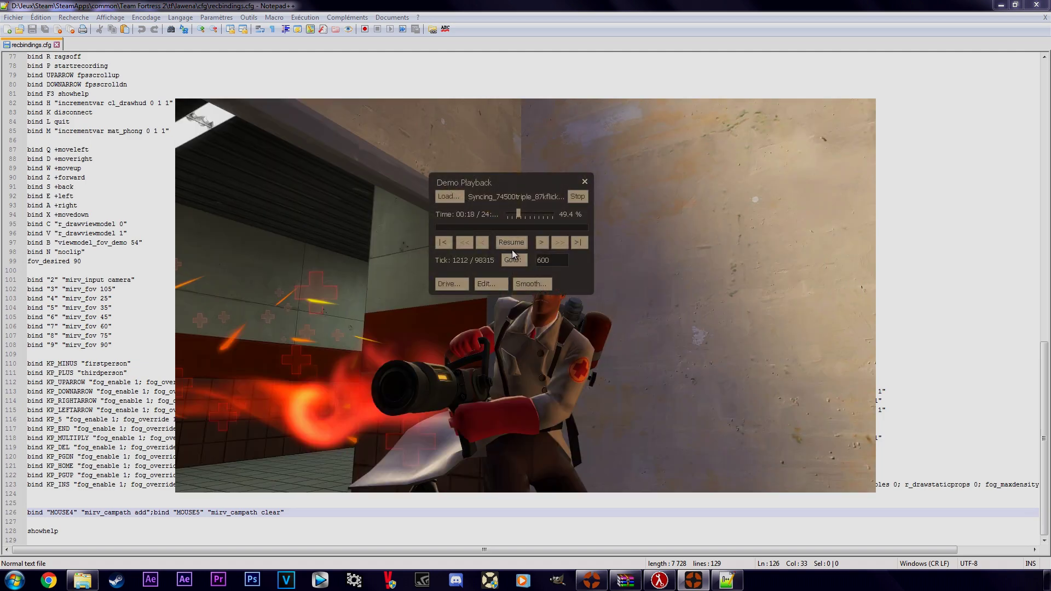
left_click(513, 246)
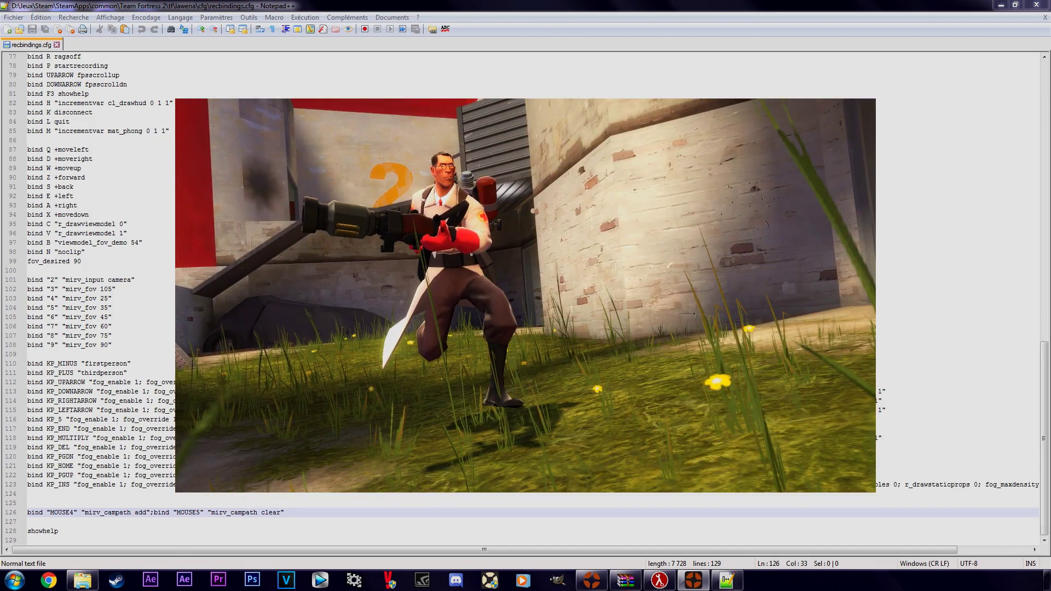
left_click(520, 257)
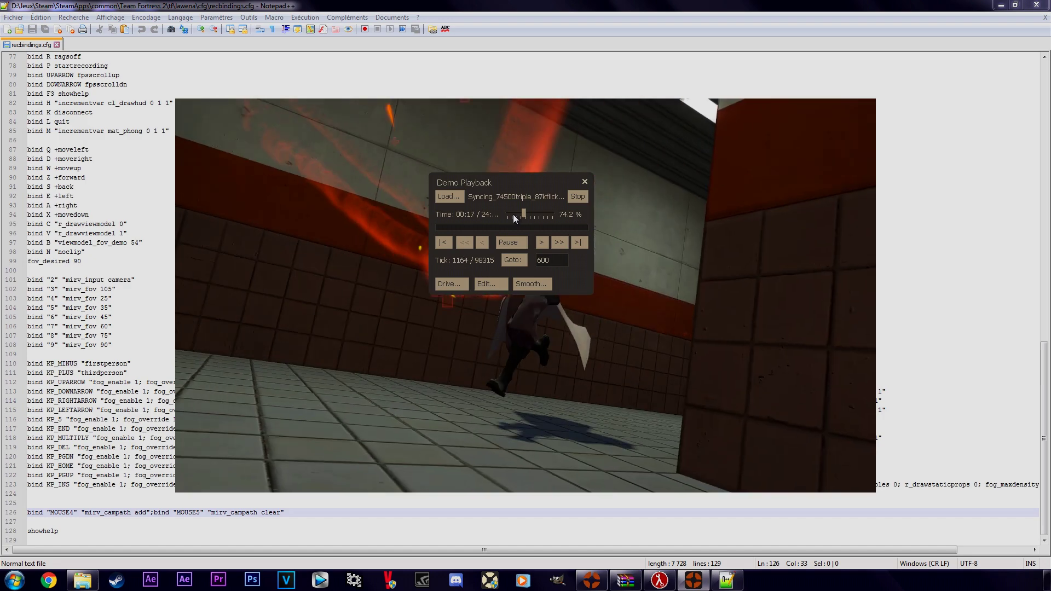
- Toggle the Demo Playback panel to load SyncING_air_42k_82k_stv.dem with Goto tick 42200
key("shift+F2")
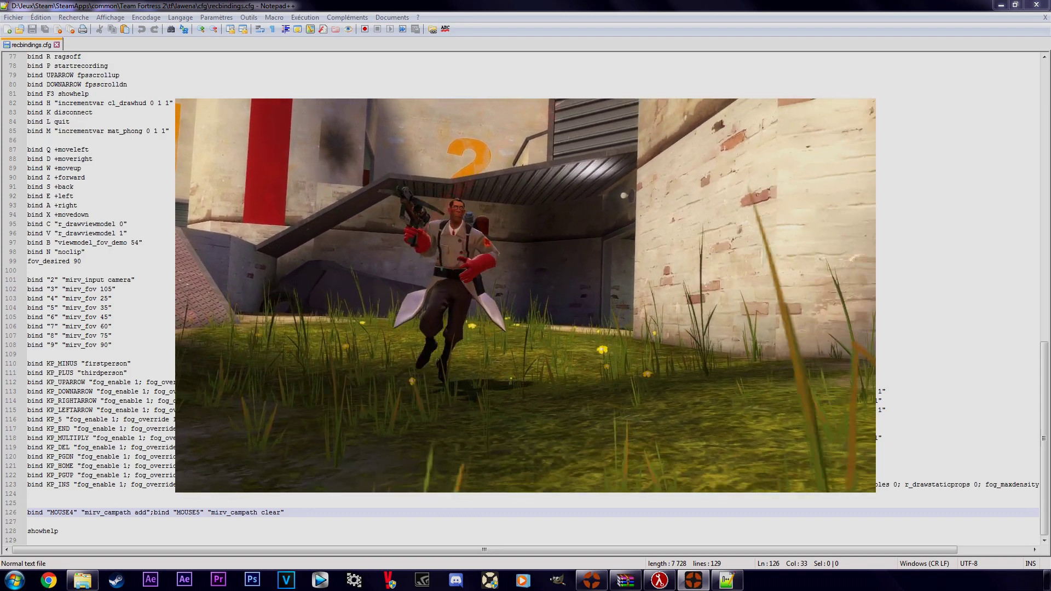
key("shift+F2")
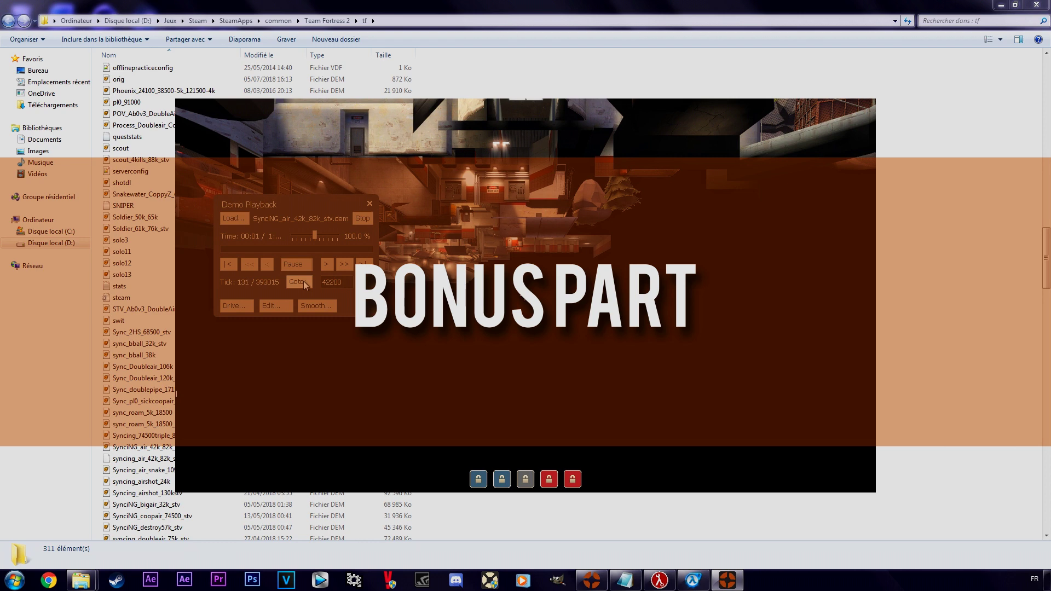
- Jump the demo to tick 42200, let it play, and pause at tick 42677
left_click(298, 282)
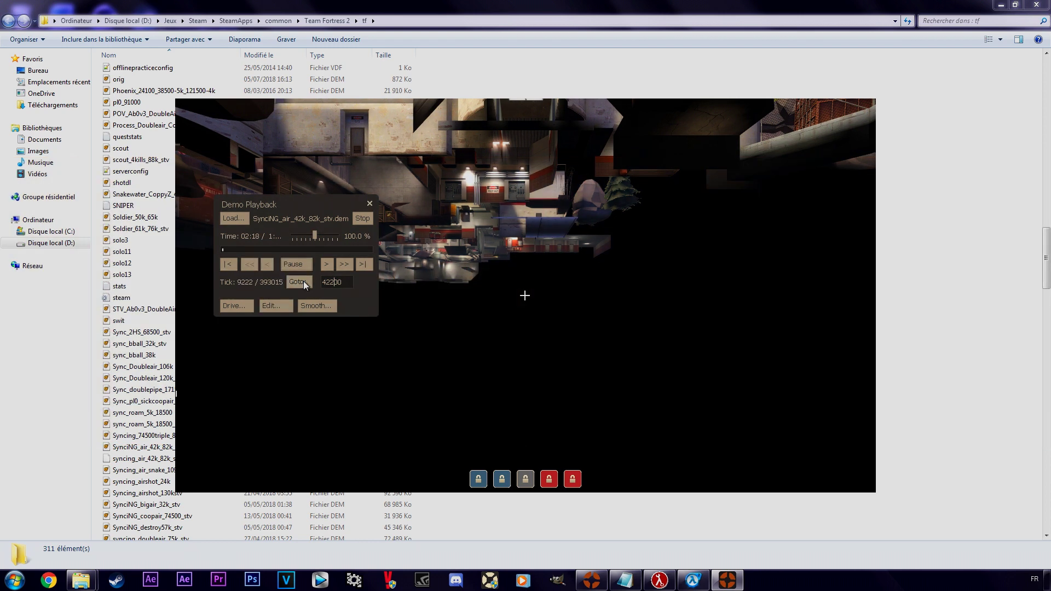
key("shift+F2")
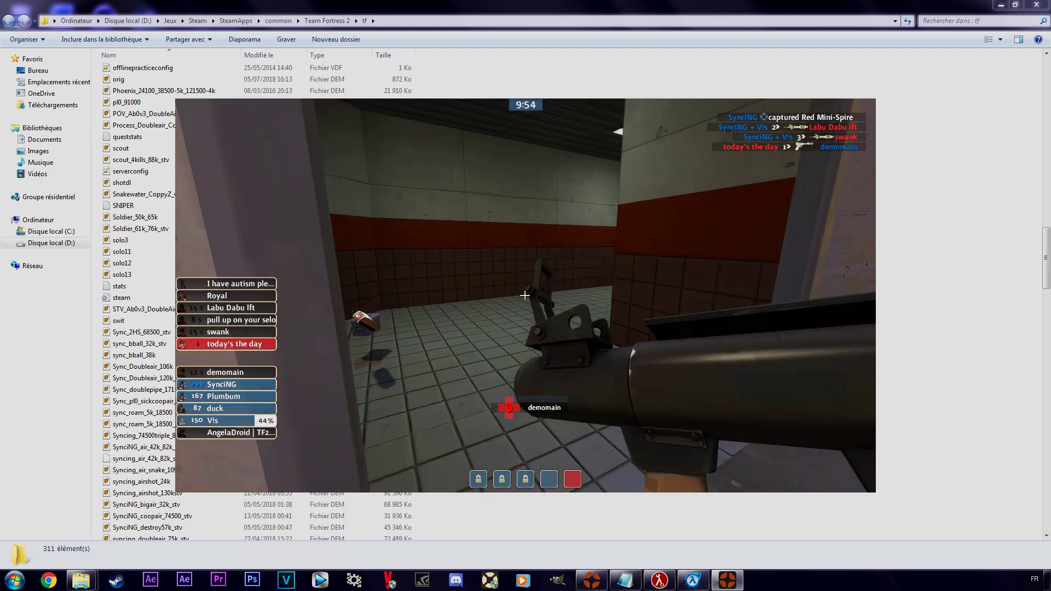
key("shift+F2")
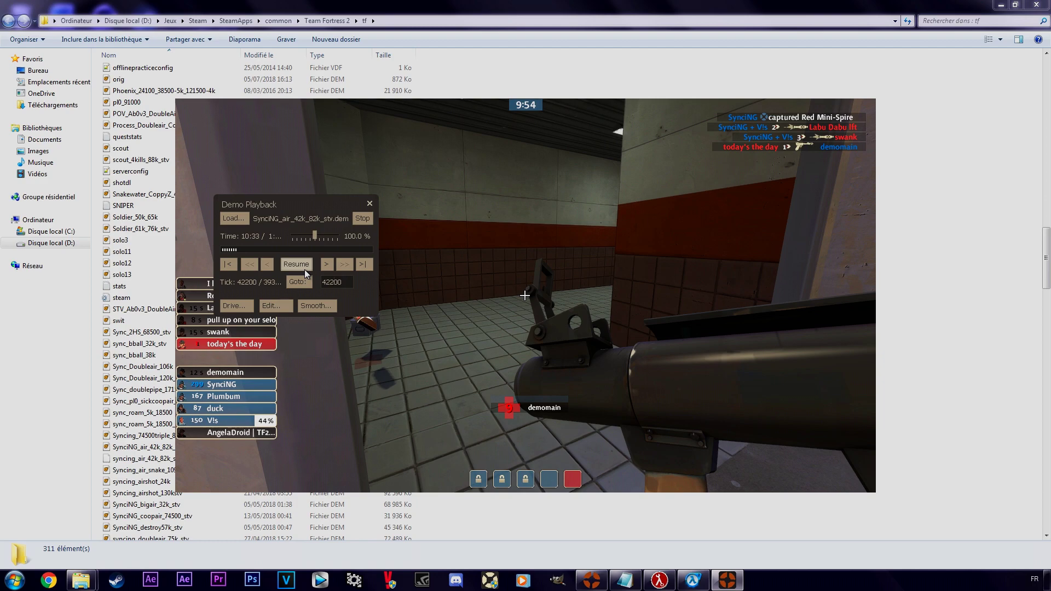
left_click(304, 268)
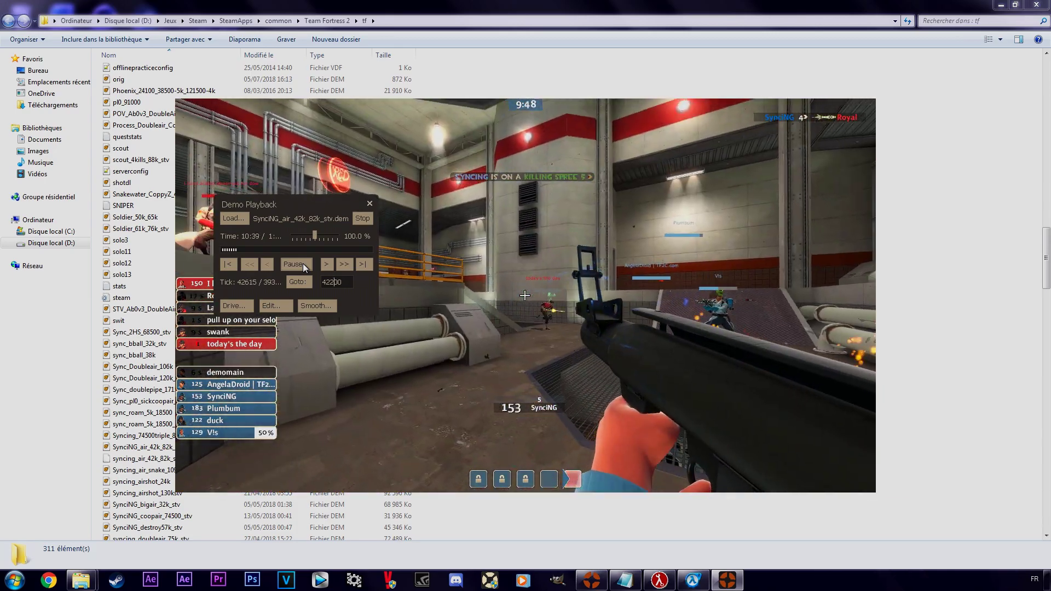
left_click(303, 264)
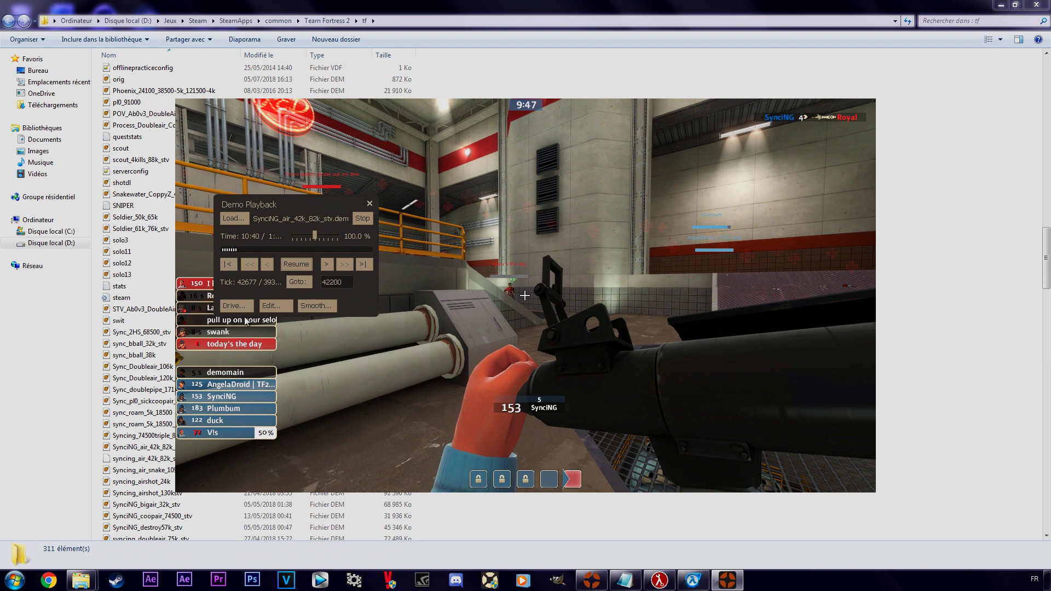
- In the Demo Editor, add a PlayCommands action at tick 42300 with host_framerate 120 and start movie
left_click(283, 306)
left_click(547, 211)
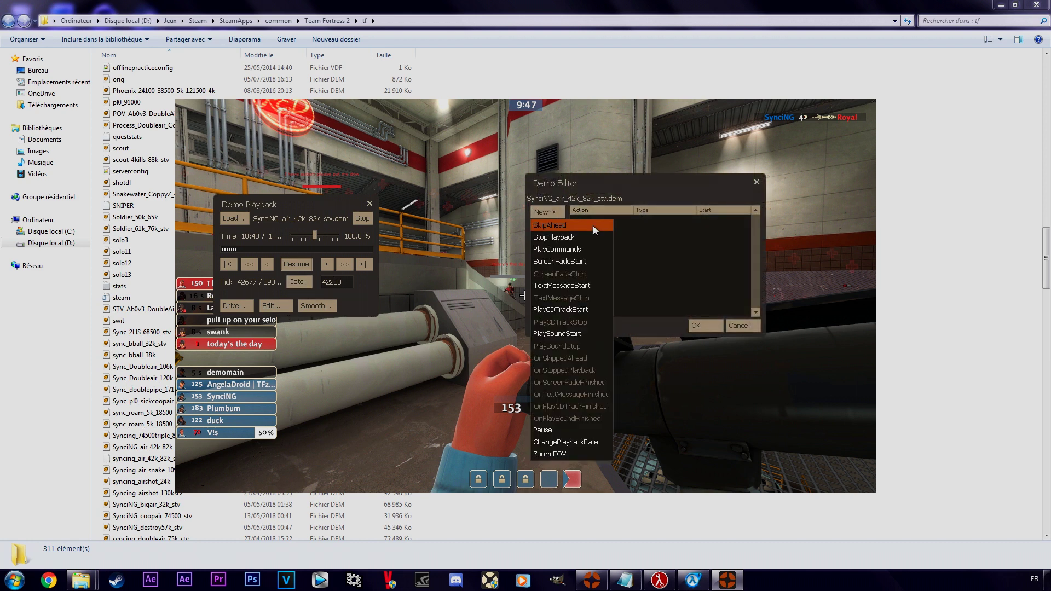
left_click(576, 250)
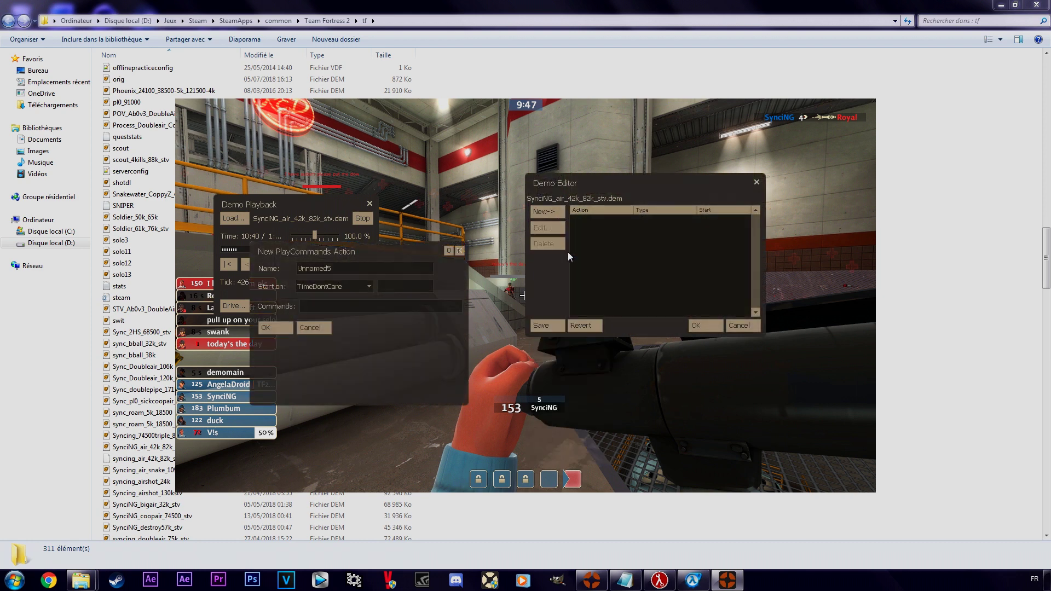
left_click(335, 287)
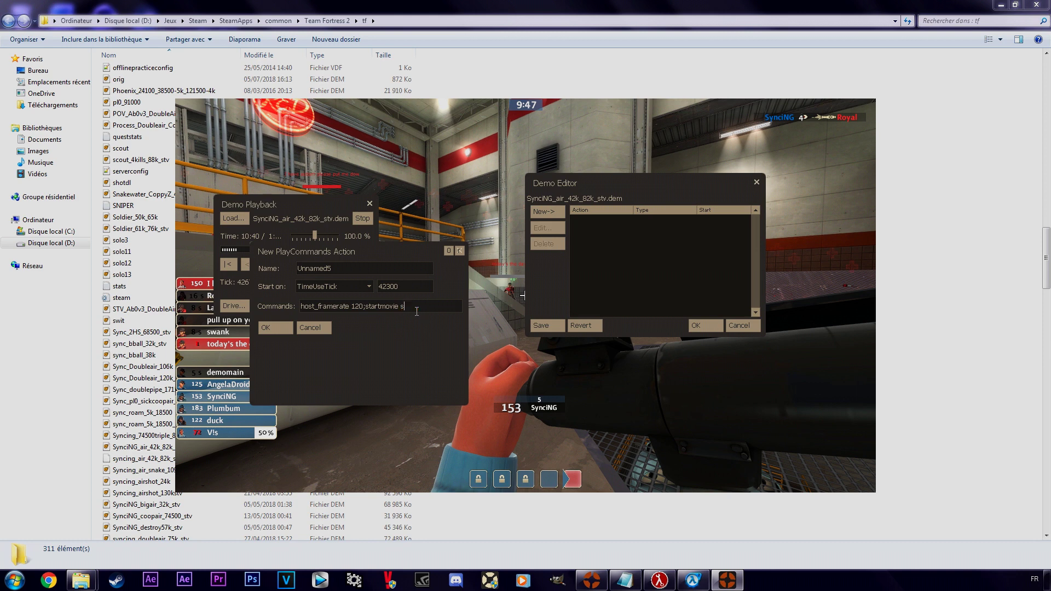
left_click(268, 328)
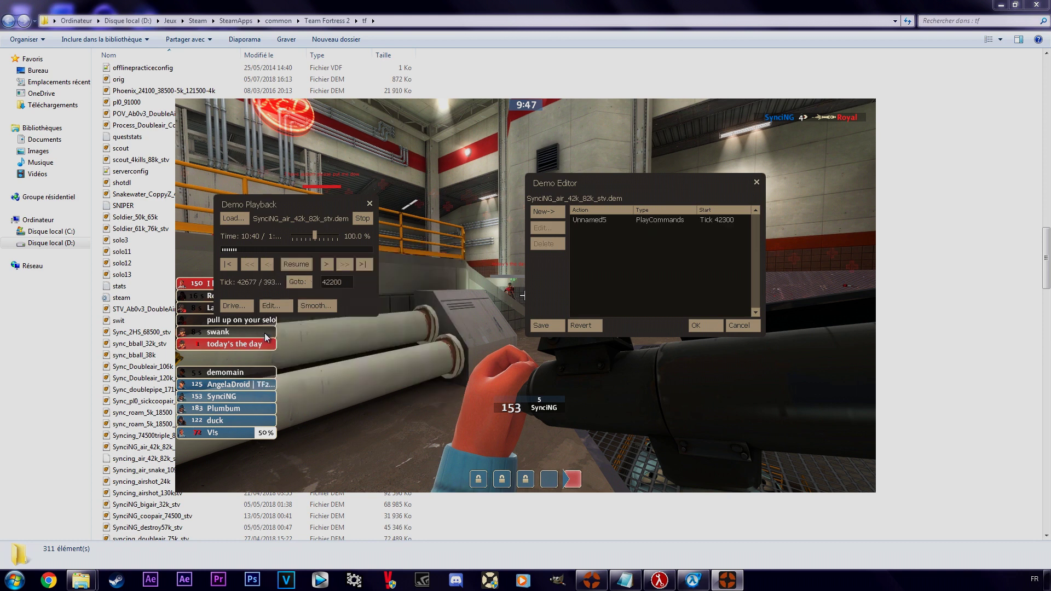
- Add a second PlayCommands action at tick 42700, accept the edits, and replay from tick 42200
left_click(539, 212)
left_click(556, 257)
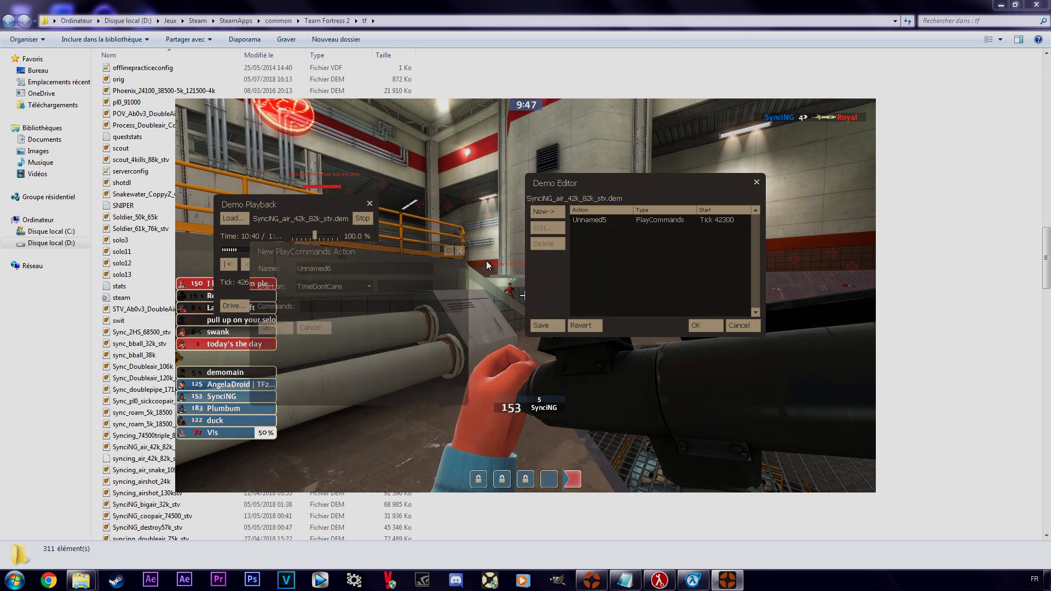
left_click(333, 287)
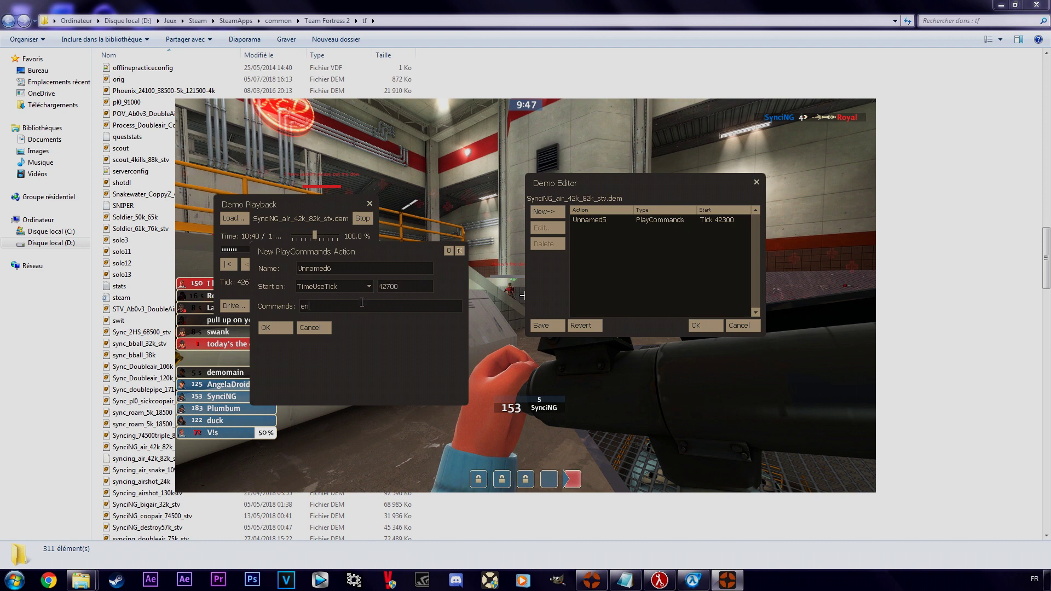
left_click(275, 327)
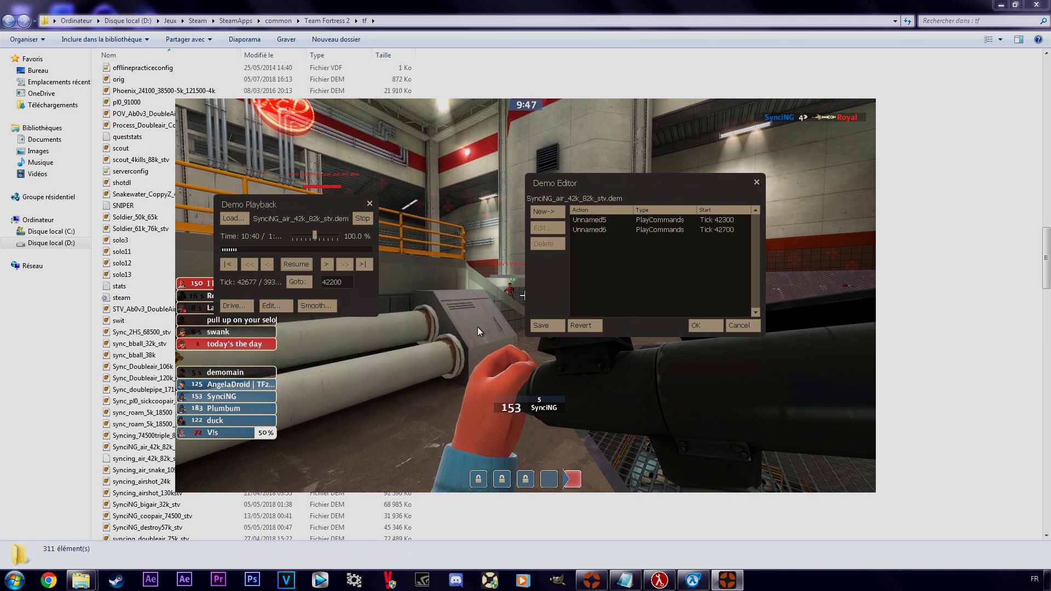
left_click(708, 325)
left_click(298, 282)
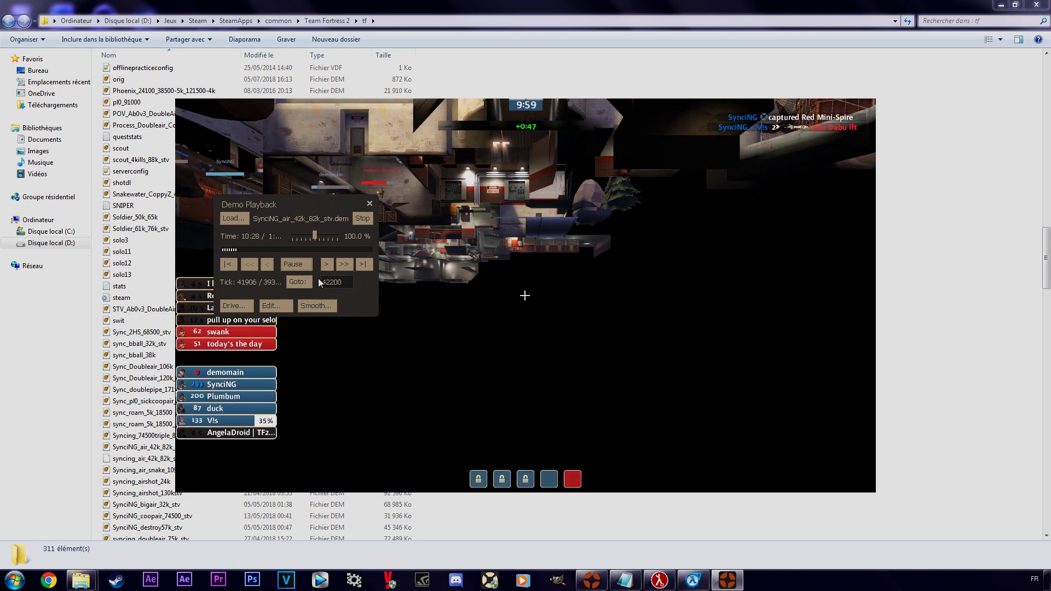
- Run r_drawviewmodel 0 in the console to hide the weapon viewmodel
key("shift+F2")
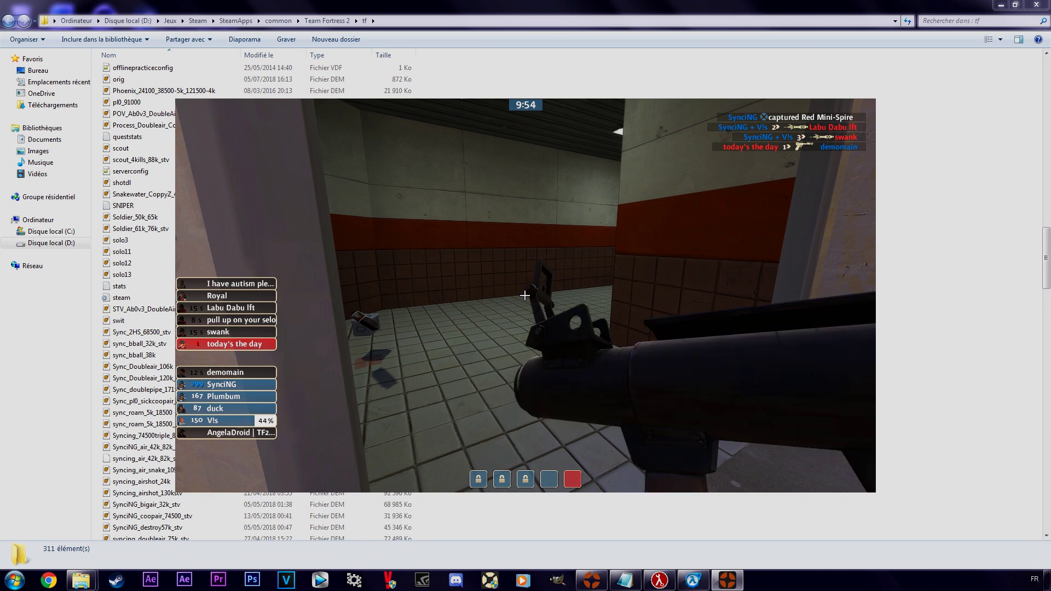
key("grave")
type("r_drawviewmodel 0")
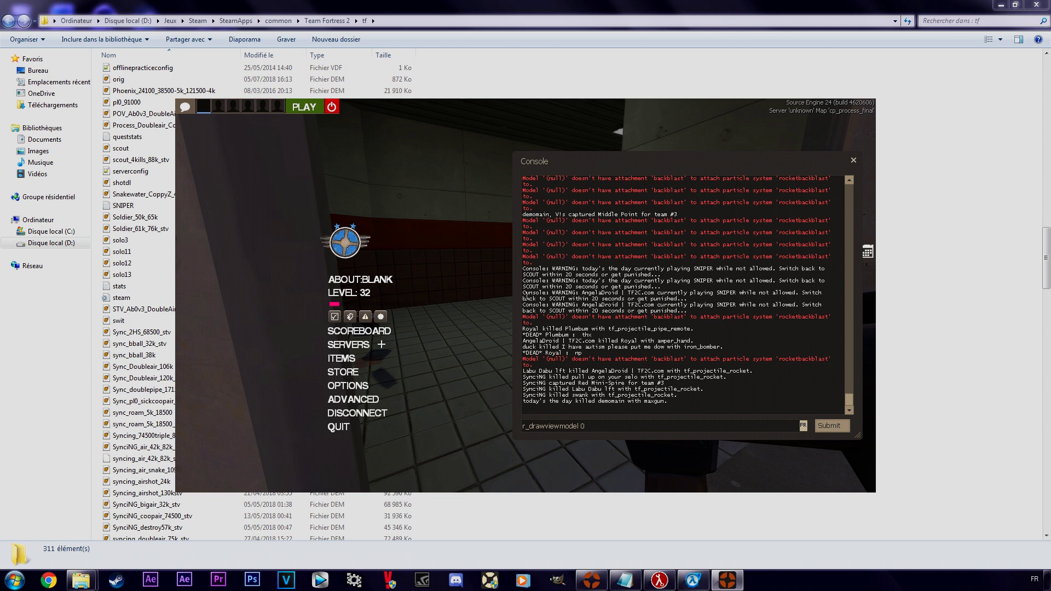
key("Return")
key("grave")
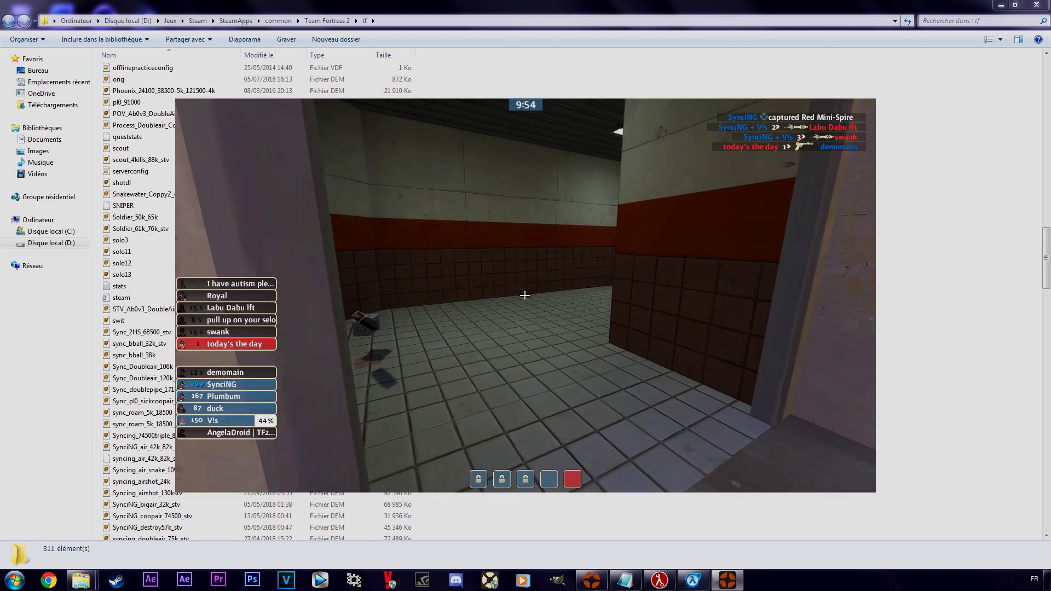
- Let the clip record as soldier TGA frames, then pause and stop the demo and select soldier0000
key("shift+F2")
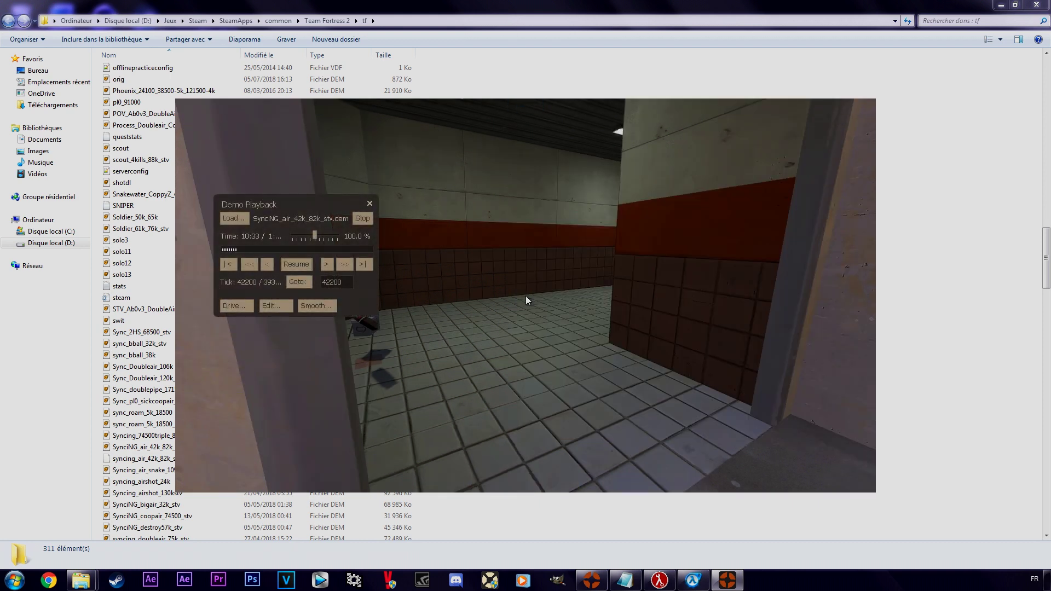
key("shift+F2")
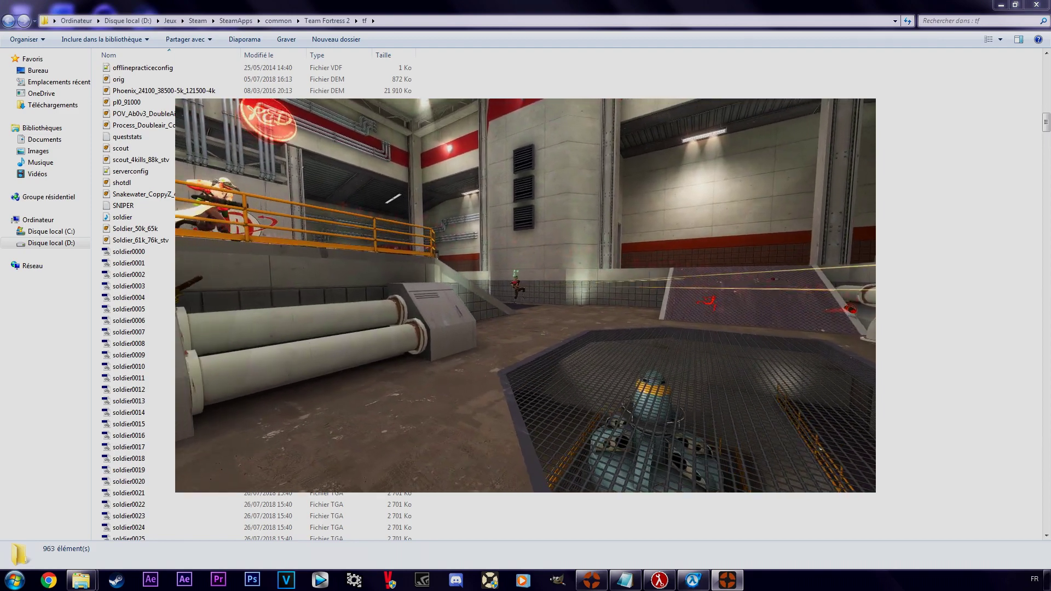
key("shift+F2")
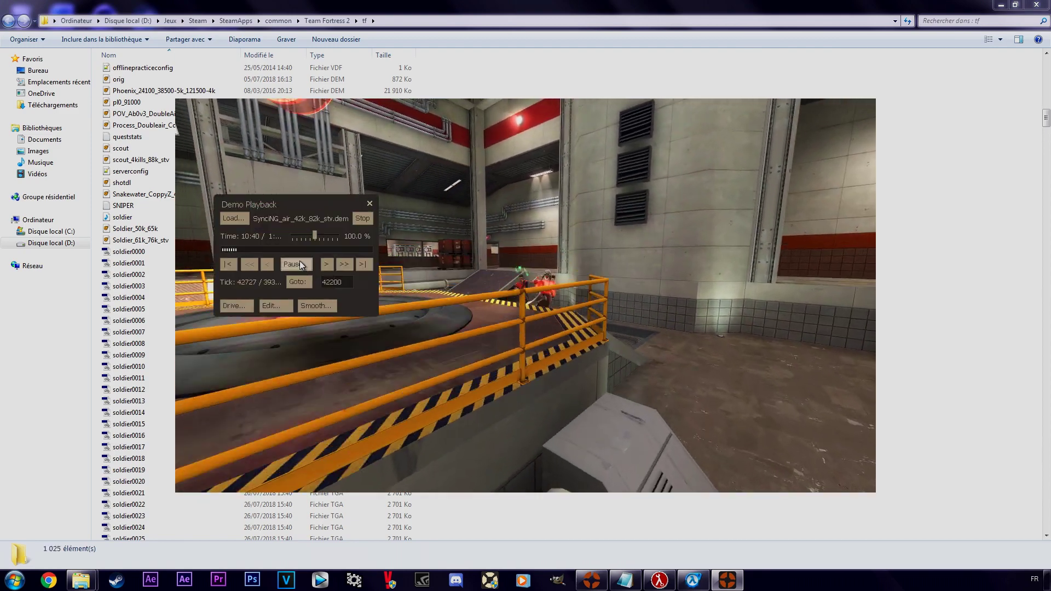
left_click(302, 265)
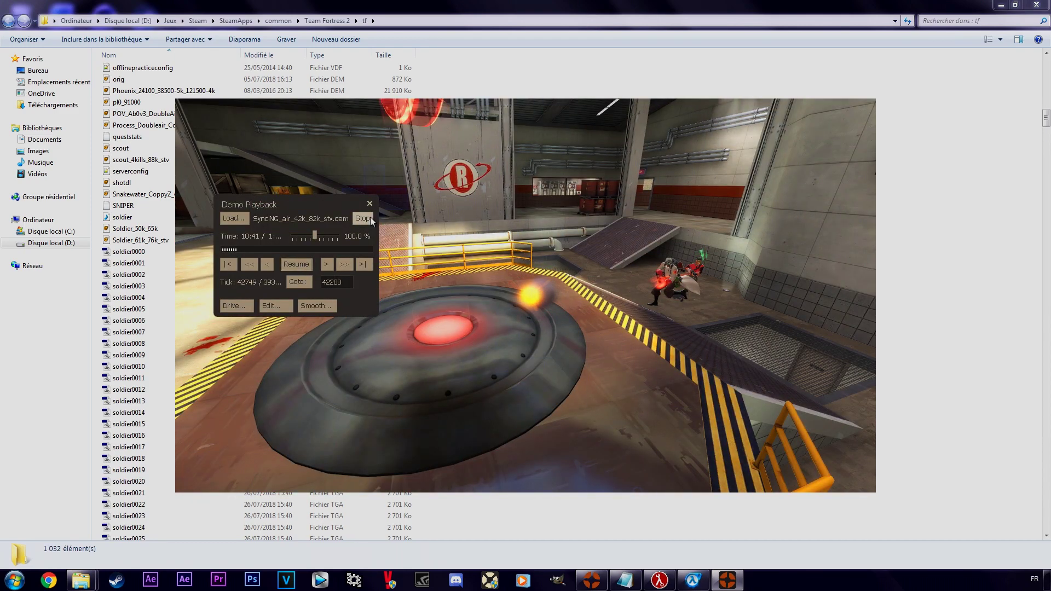
left_click(366, 221)
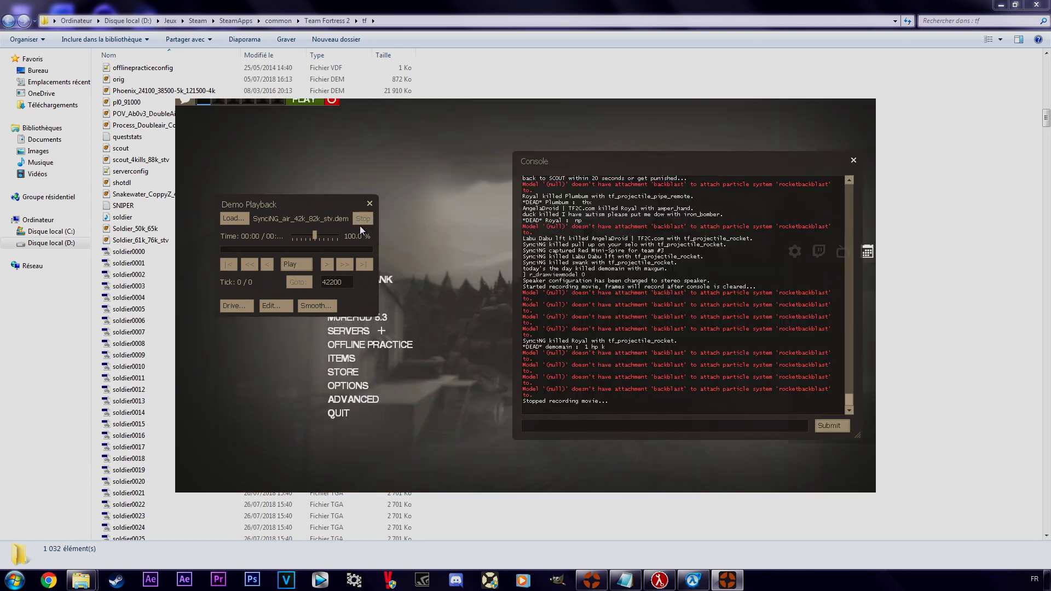
left_click(136, 254)
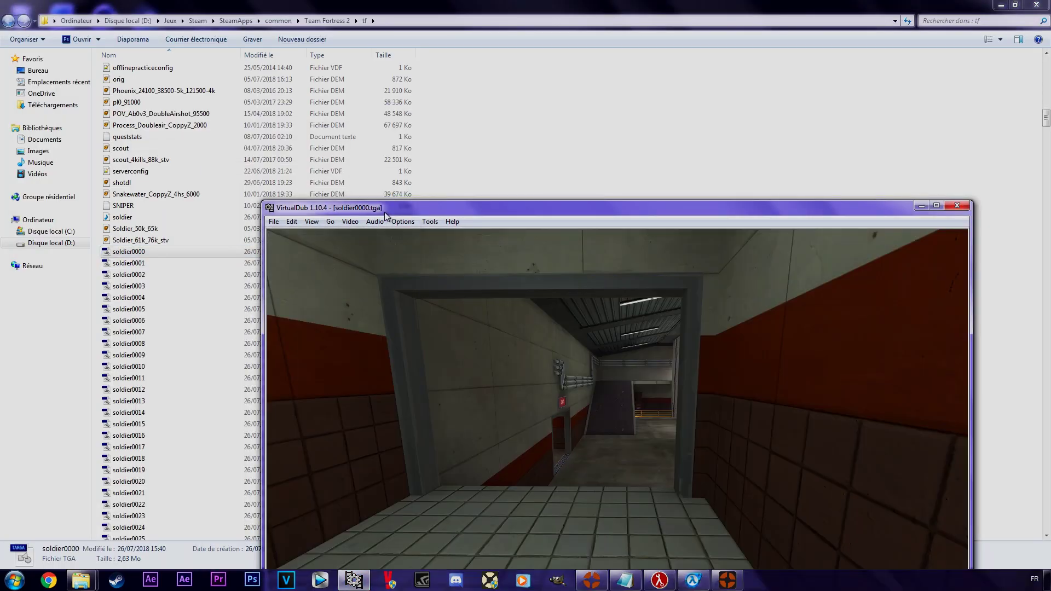
- Set the soldier frame sequence's frame rate to 120 fps
double_click(384, 212)
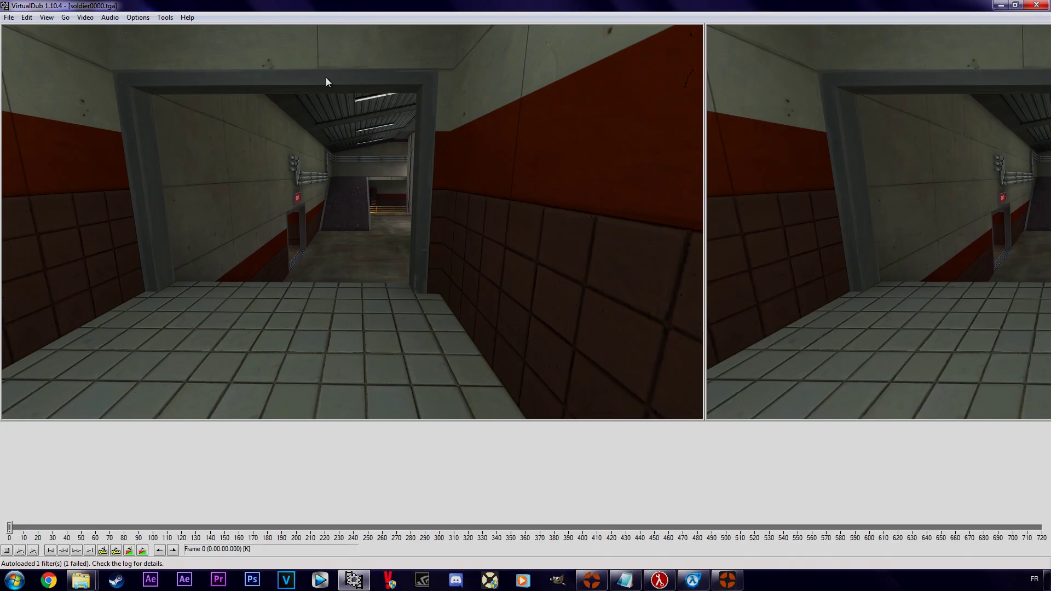
left_click_drag(10, 526, 4, 474)
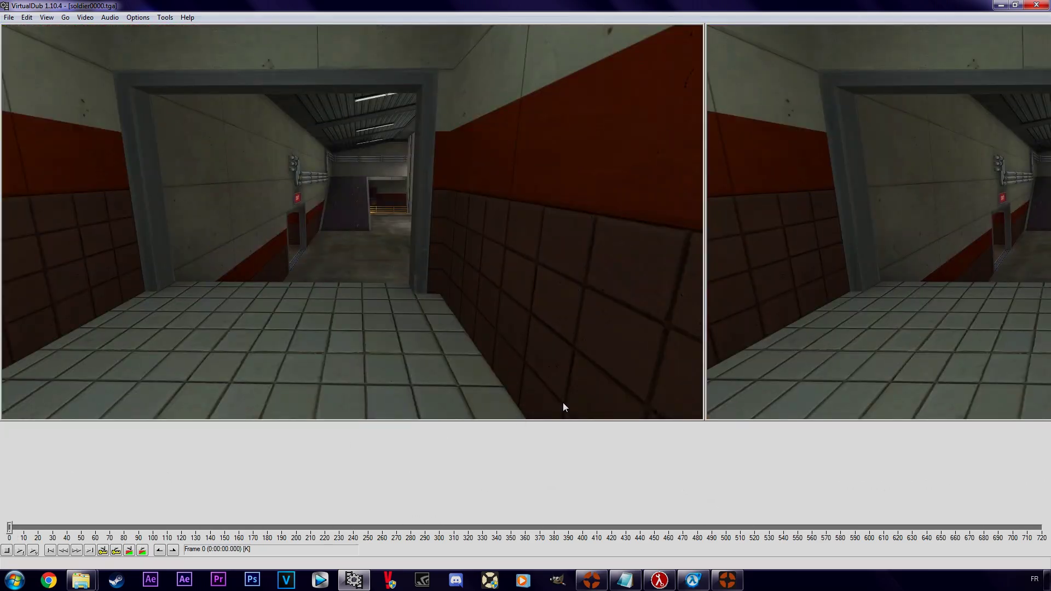
key("ctrl+r")
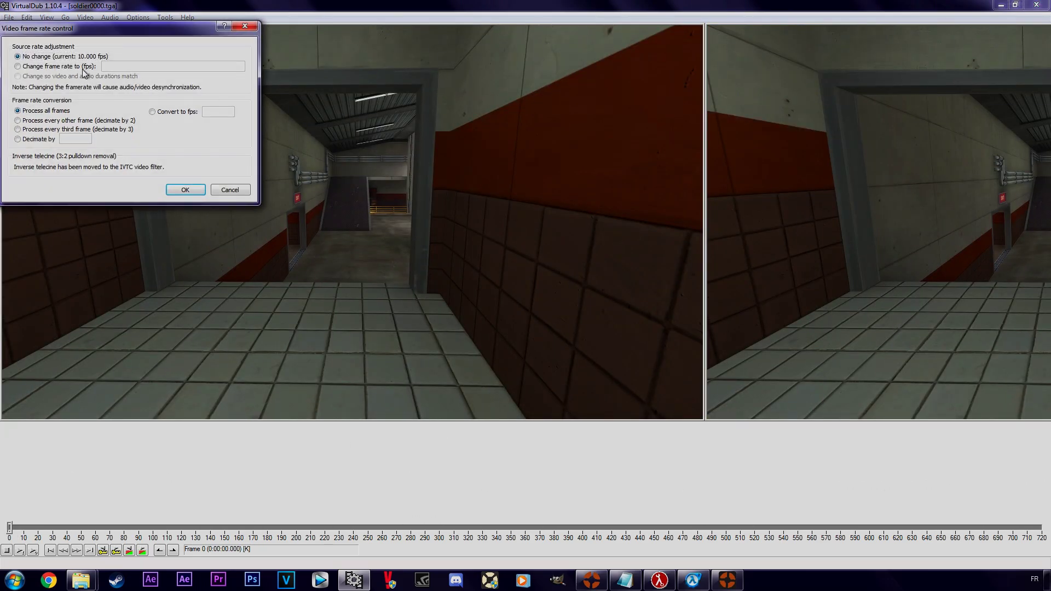
left_click(83, 68)
left_click(138, 66)
type("120")
key("Return")
key("F7")
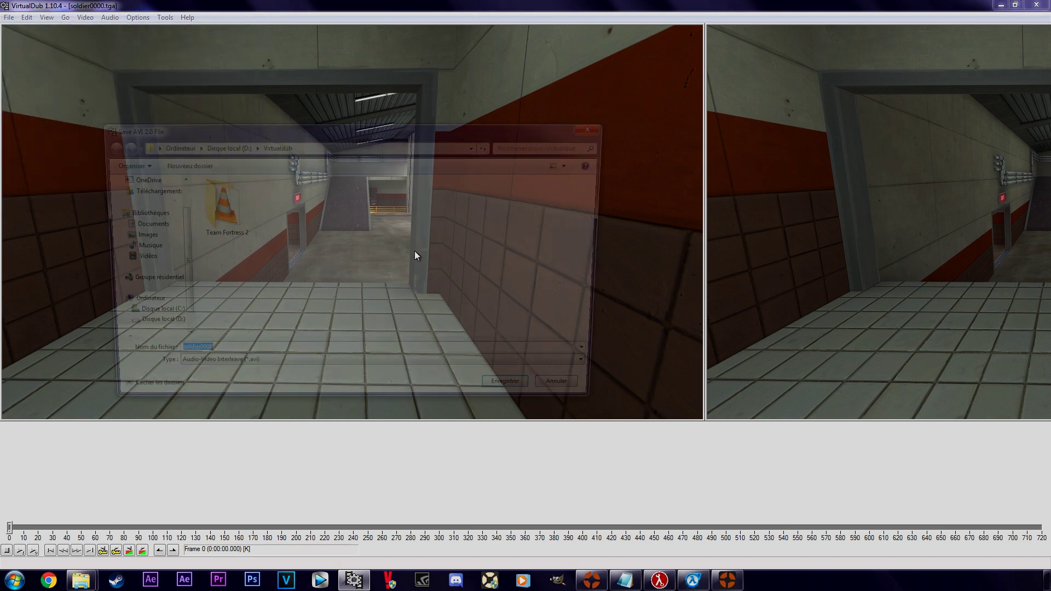
- Save it as pov AVI in D:\Virtualdub, with input and output video previews turned off
left_click(156, 328)
double_click(217, 275)
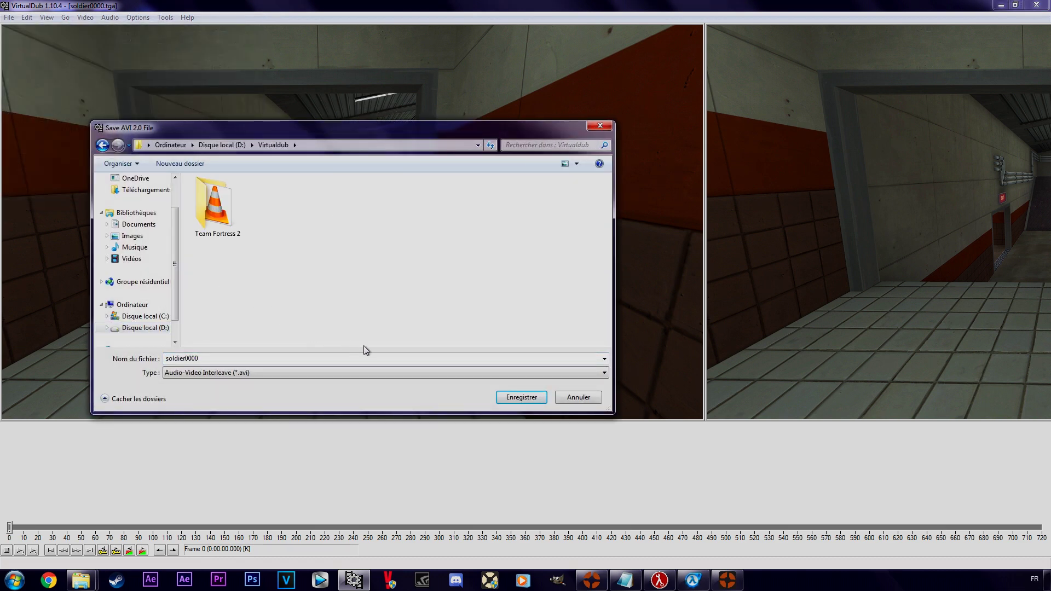
double_click(245, 358)
type("pov")
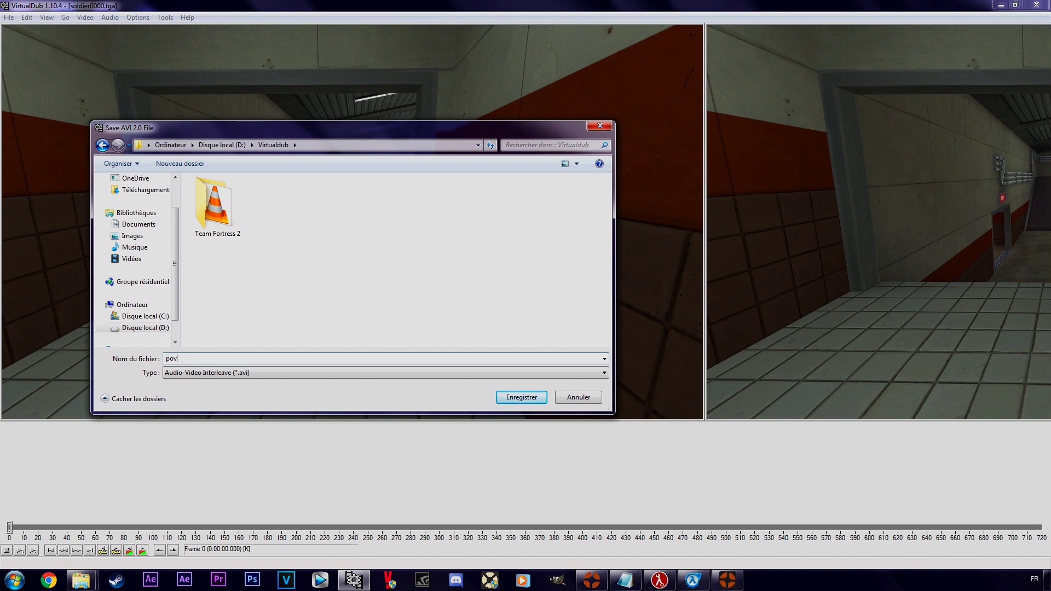
key("Return")
left_click(459, 375)
left_click(458, 367)
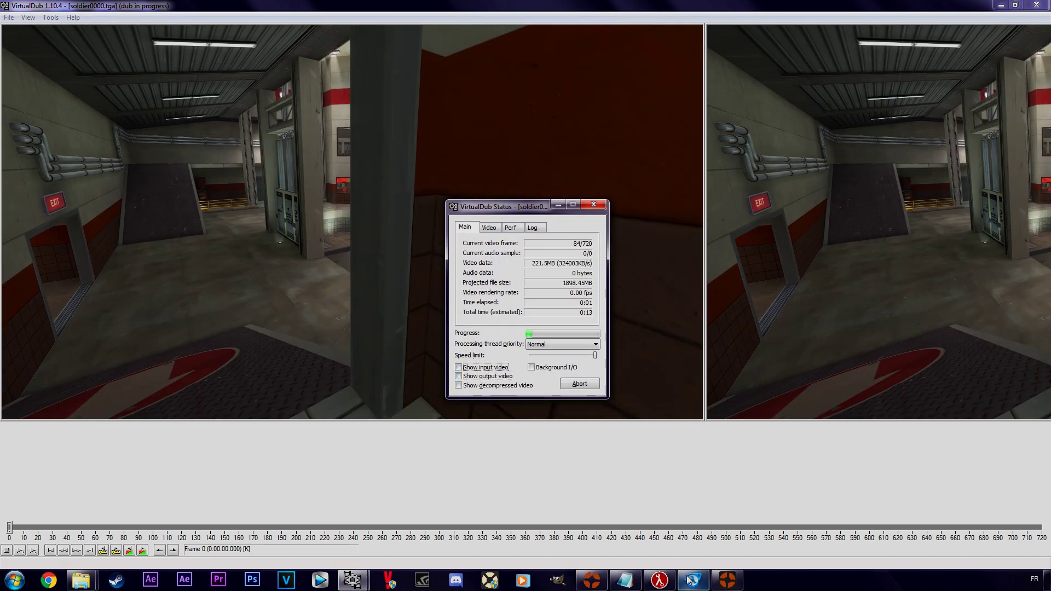
left_click(727, 580)
- Quit the game, set Lawena's skybox to sky_sky1_01, and restart Team Fortress 2
left_click(343, 415)
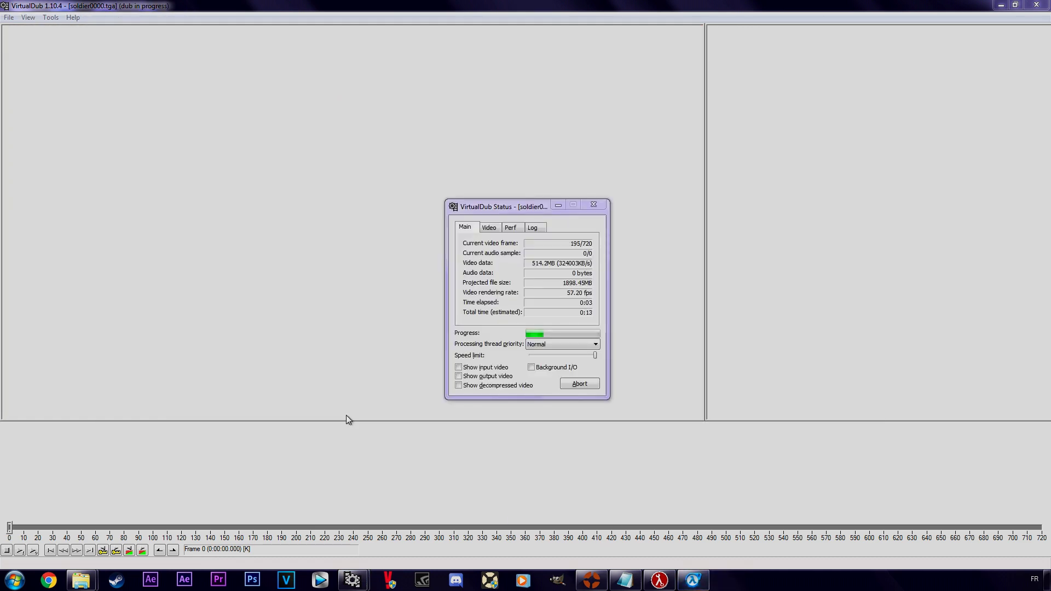
left_click(591, 580)
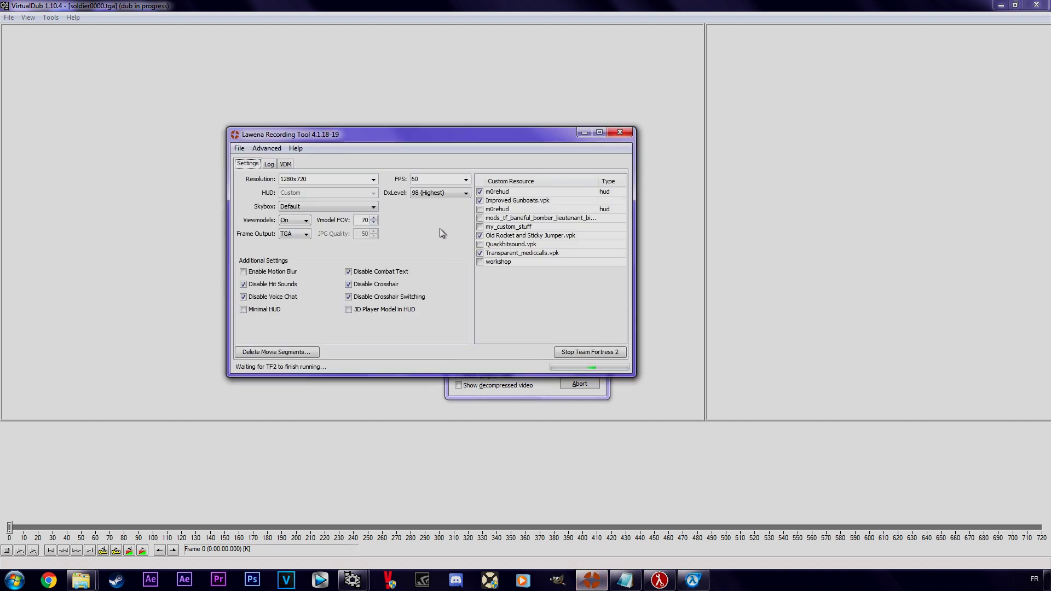
left_click(353, 211)
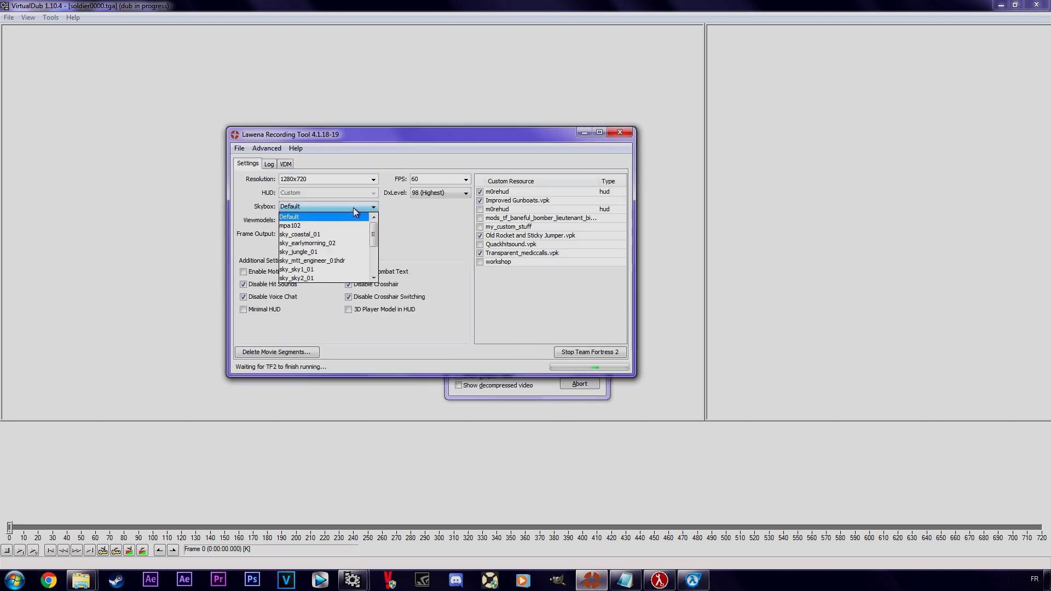
left_click(333, 227)
key("Down")
key("Down")
key("Down")
key("Down")
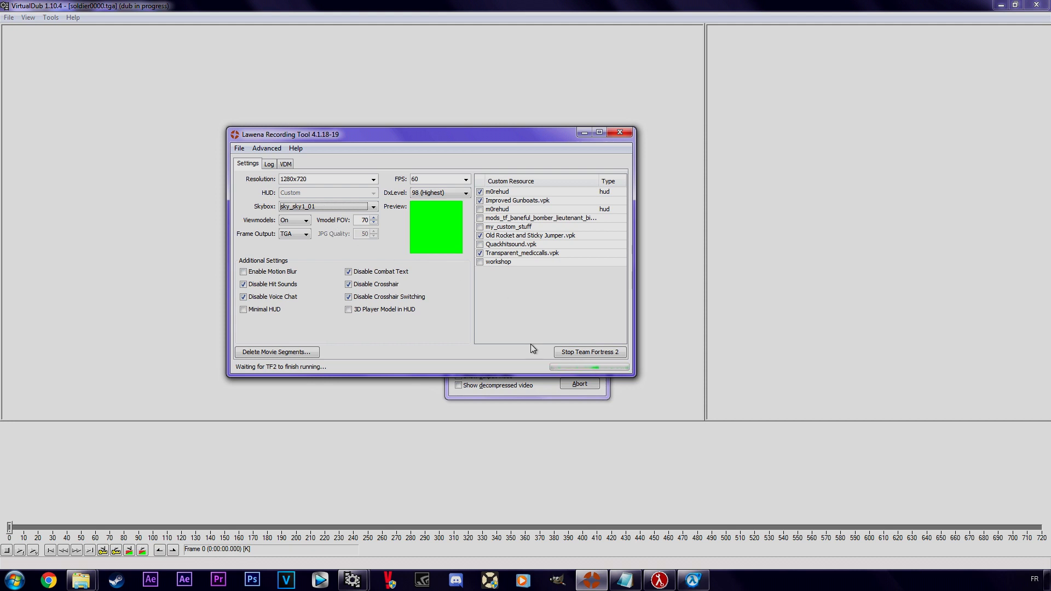
left_click_drag(469, 135, 287, 135)
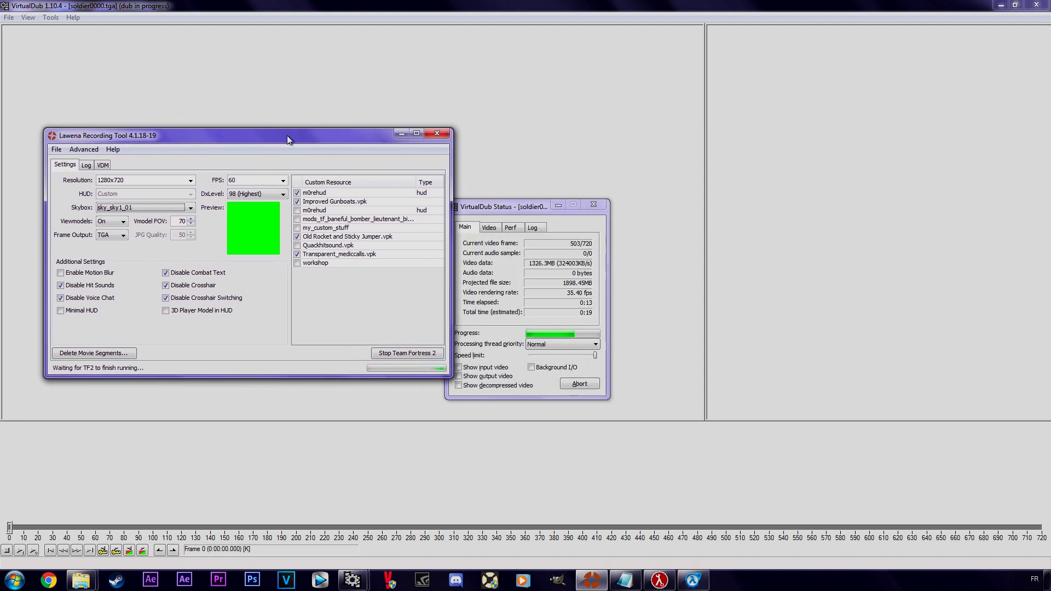
left_click(418, 357)
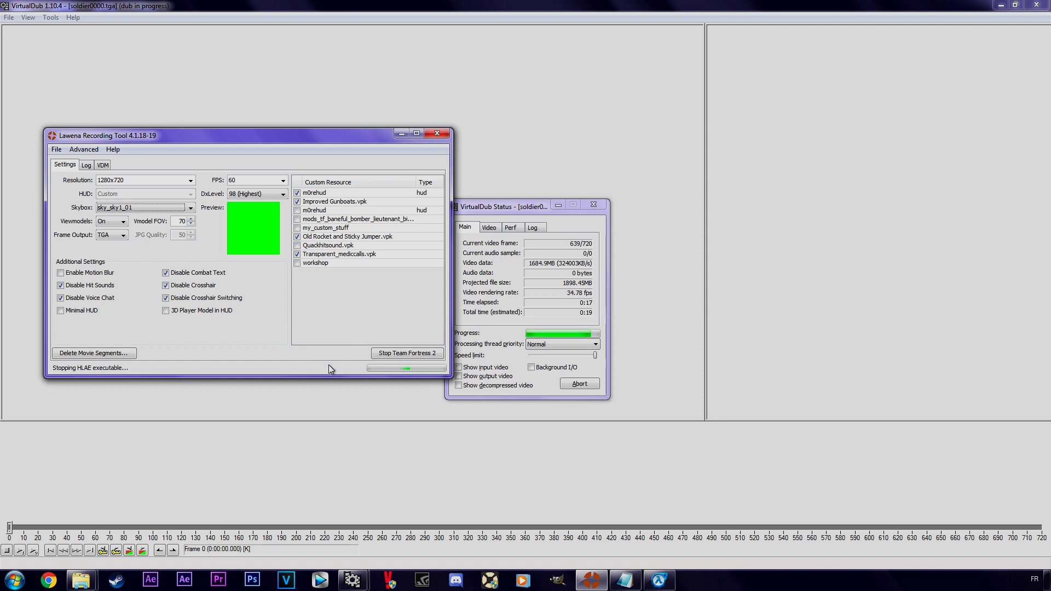
left_click(404, 352)
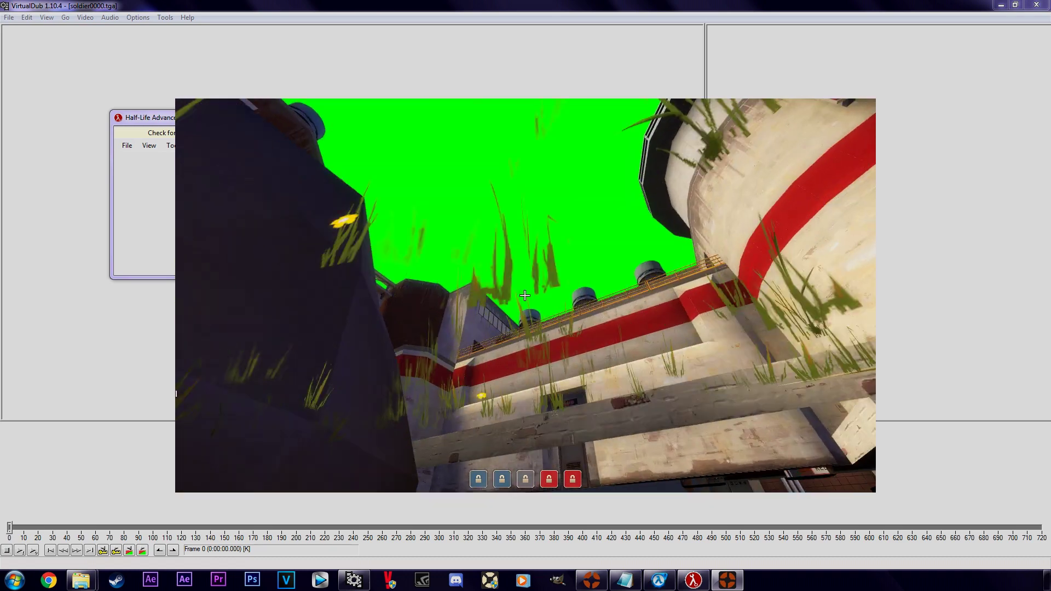
- Replace 'soldier' with the new 'g' movie name in Unnamed5's startmovie command, then go to tick 42200
key("shift+F2")
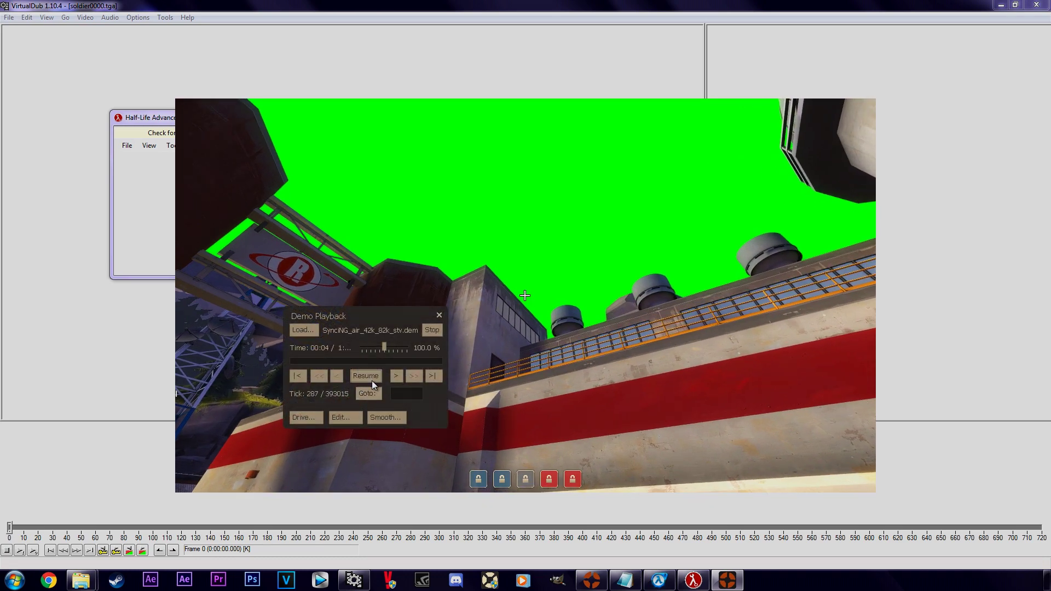
left_click(340, 417)
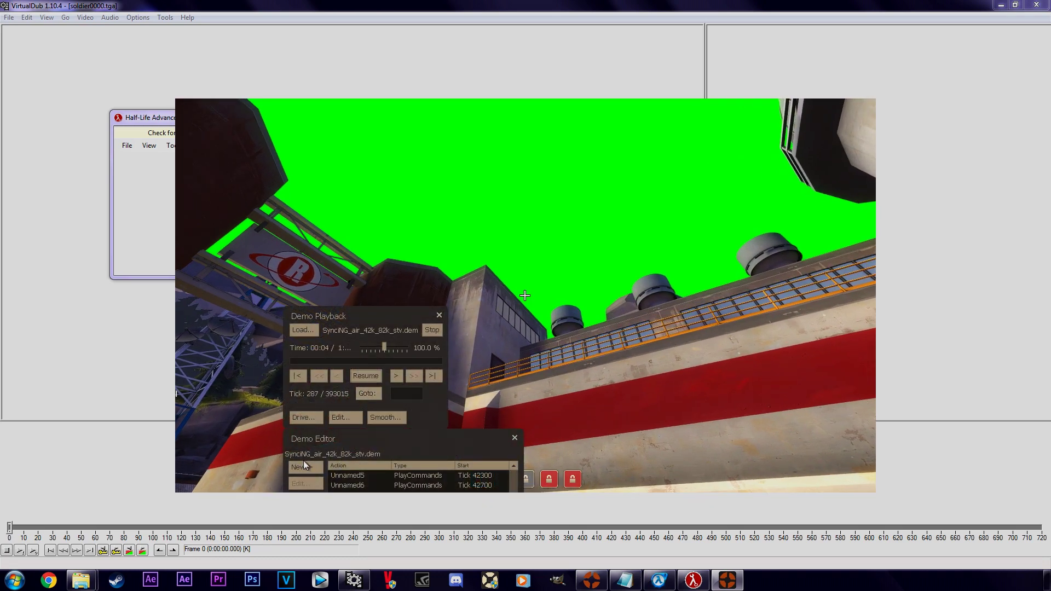
left_click_drag(313, 441, 530, 234)
left_click(558, 269)
left_click(523, 277)
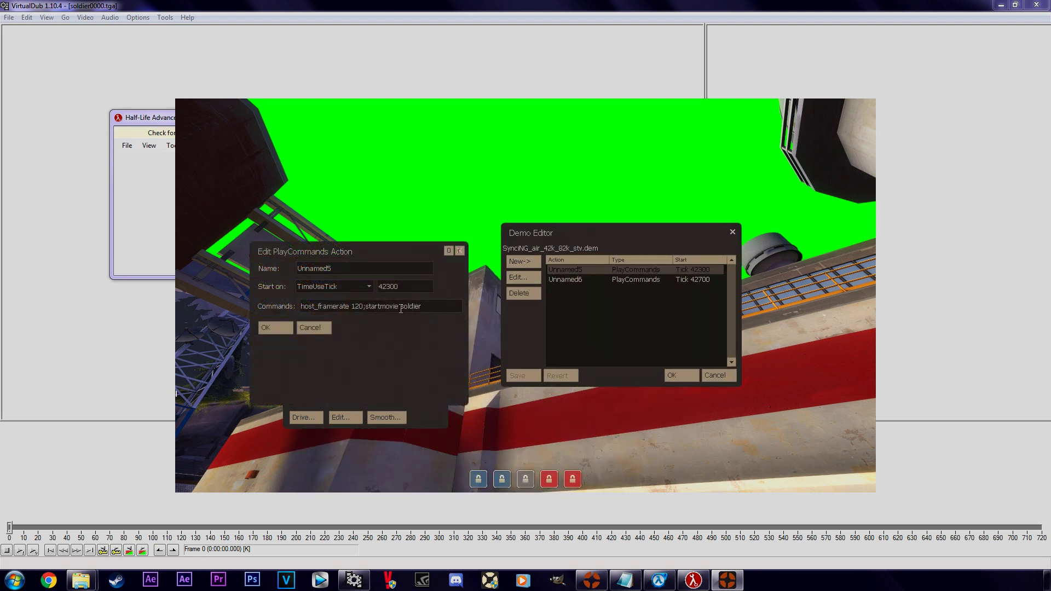
left_click_drag(401, 308, 431, 308)
type("green")
left_click(281, 329)
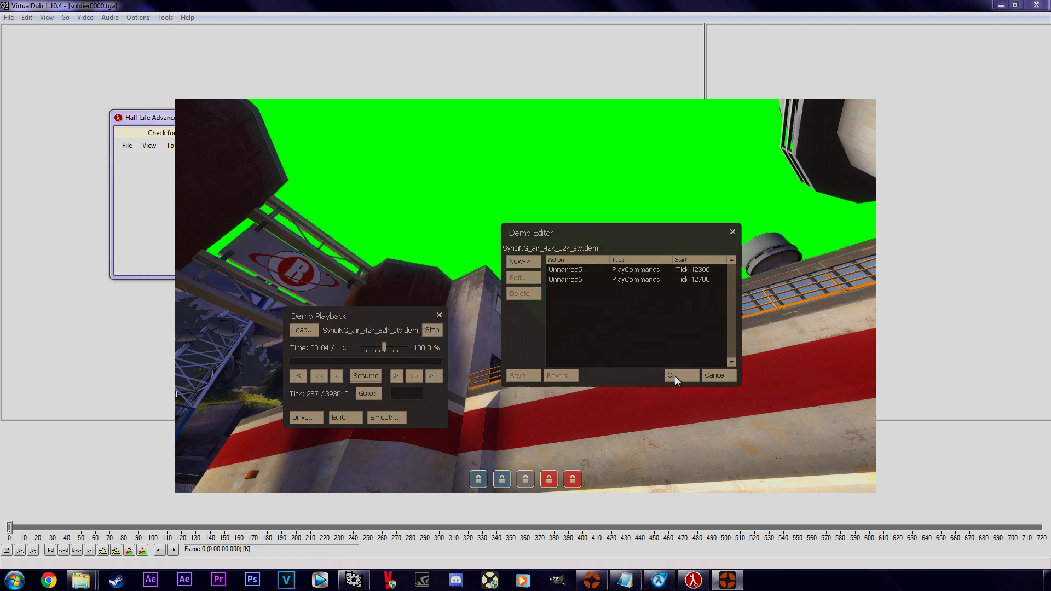
left_click(674, 376)
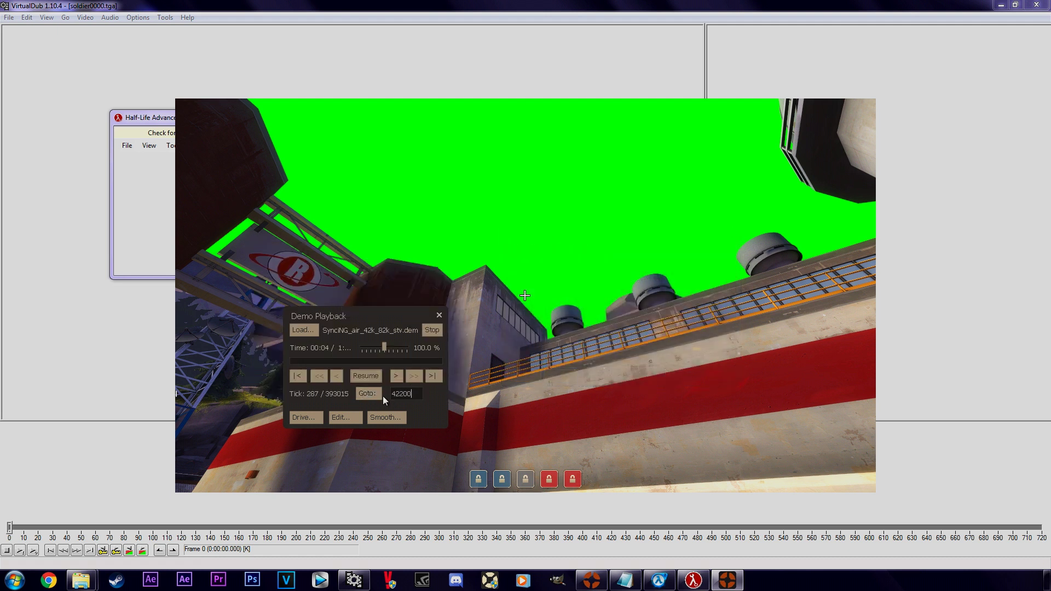
left_click(368, 393)
- Let the demo play through the green-screen viewmodel recording, dismiss Sticky Keys, and reshow the playback controls
key("shift+F2")
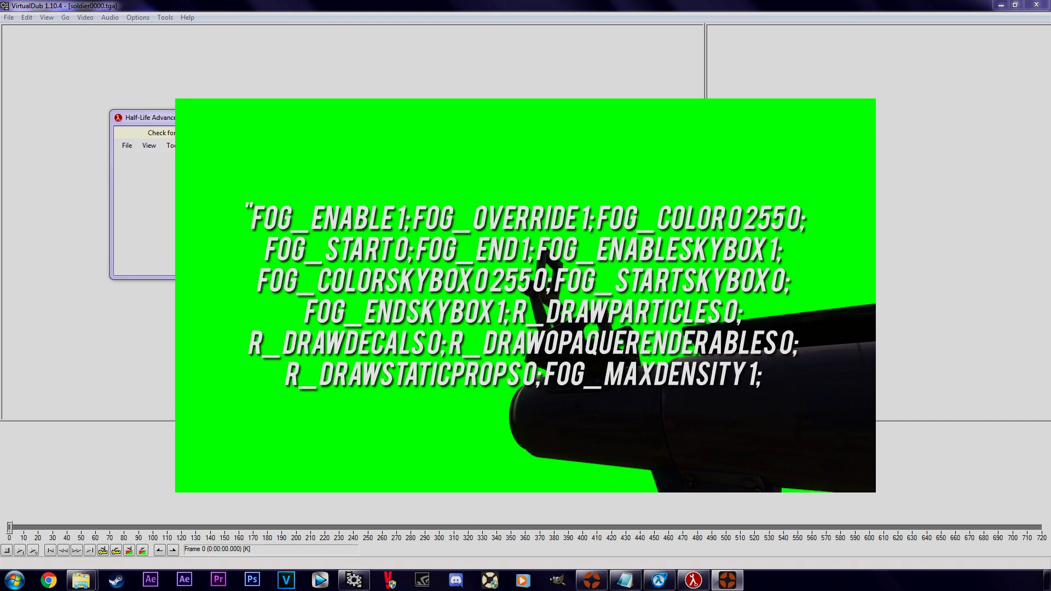
key("shift+F2")
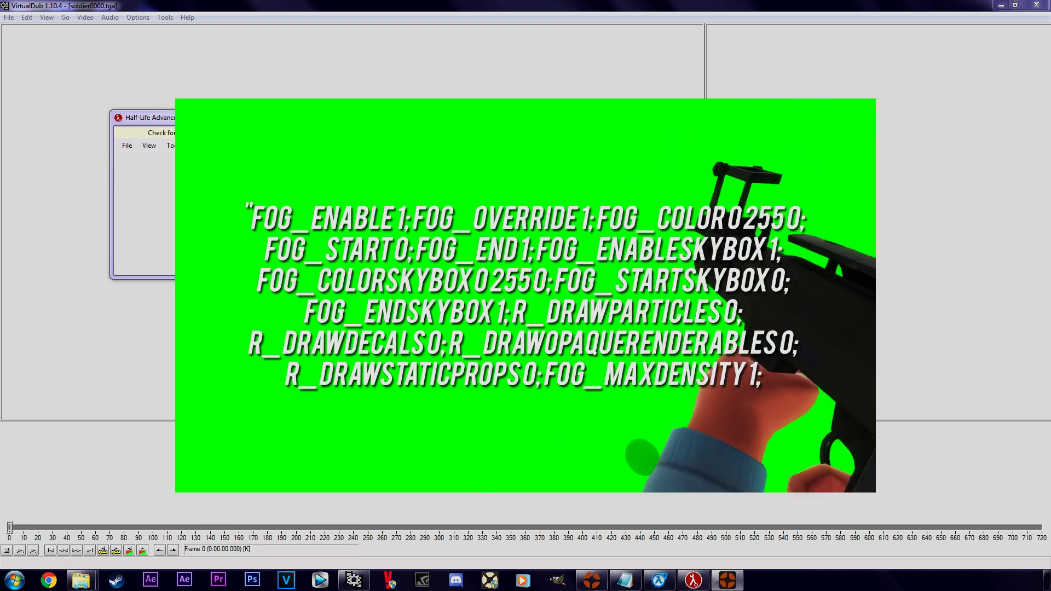
key("shift")
key("shift")
key("shift")
key("shift")
key("shift")
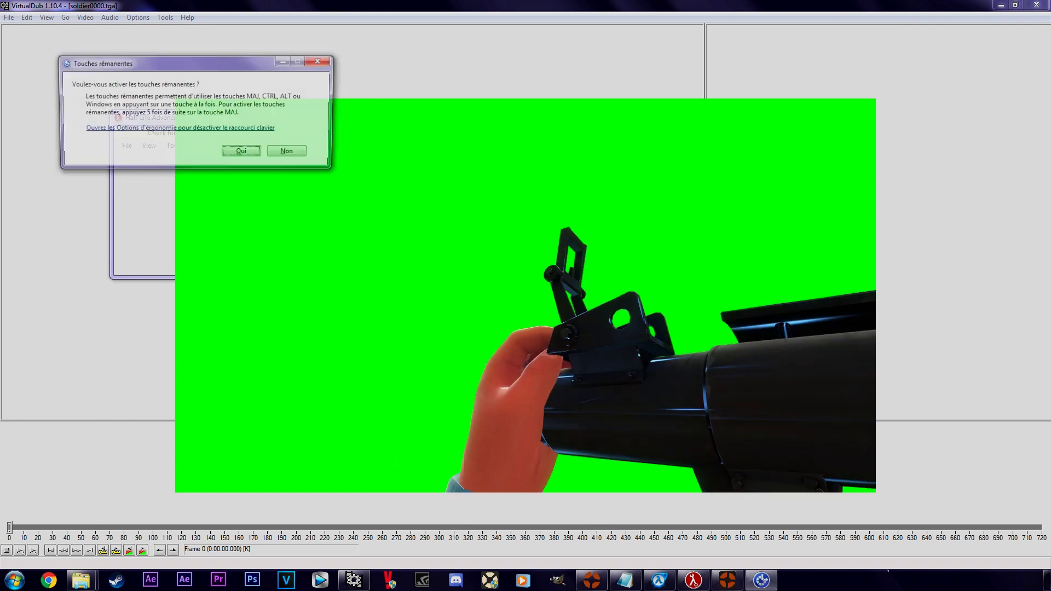
left_click(286, 150)
key("shift+F2")
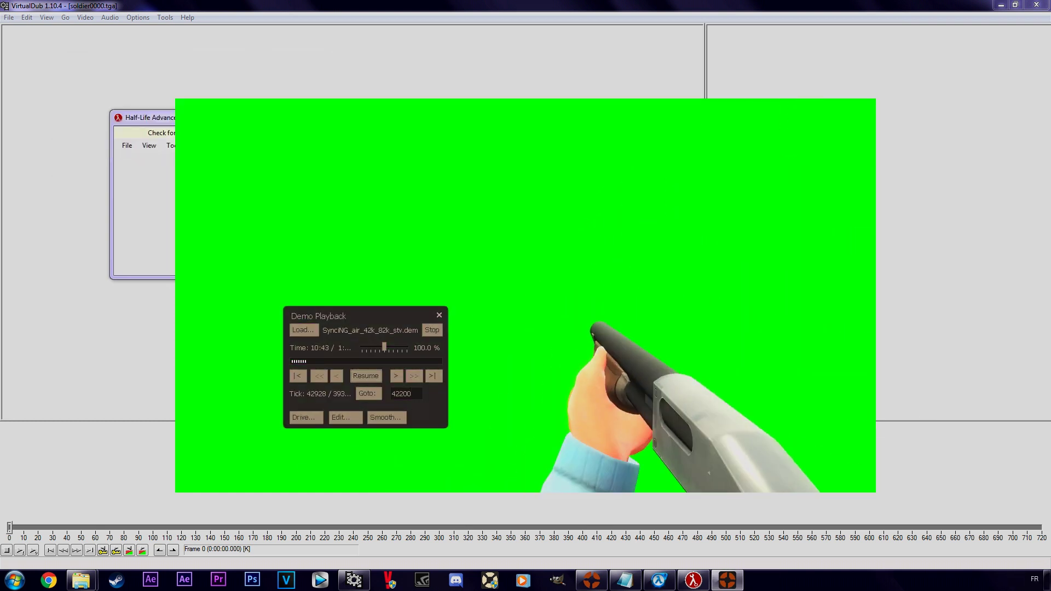
- Bring VirtualDub to the front and load the green0000.tga image sequence into it
left_click(77, 465)
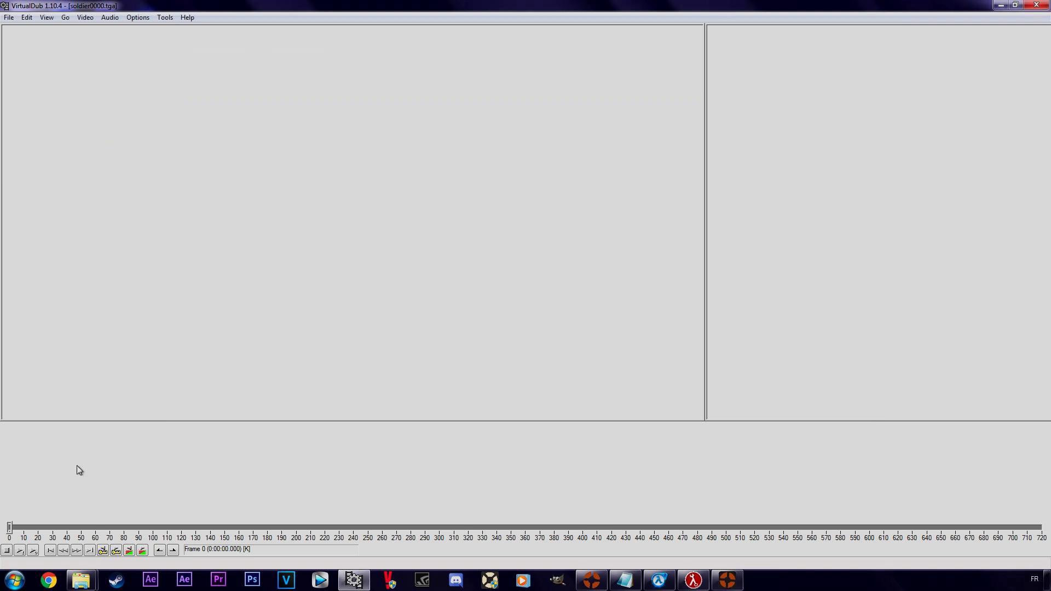
mouse_move(81, 580)
left_click(153, 531)
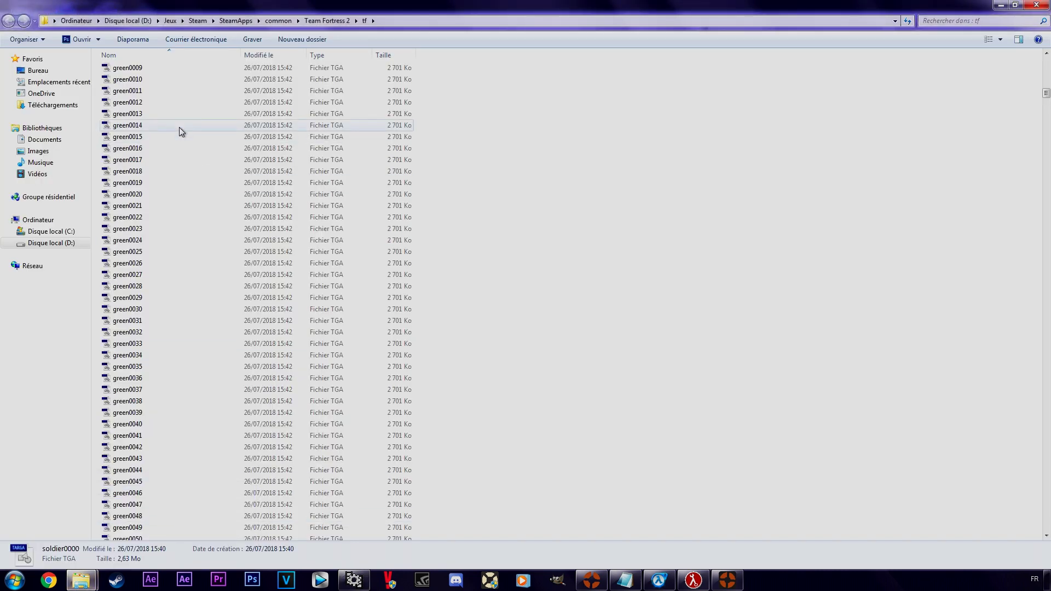
scroll(593, 459, "up", 5)
left_click(354, 580)
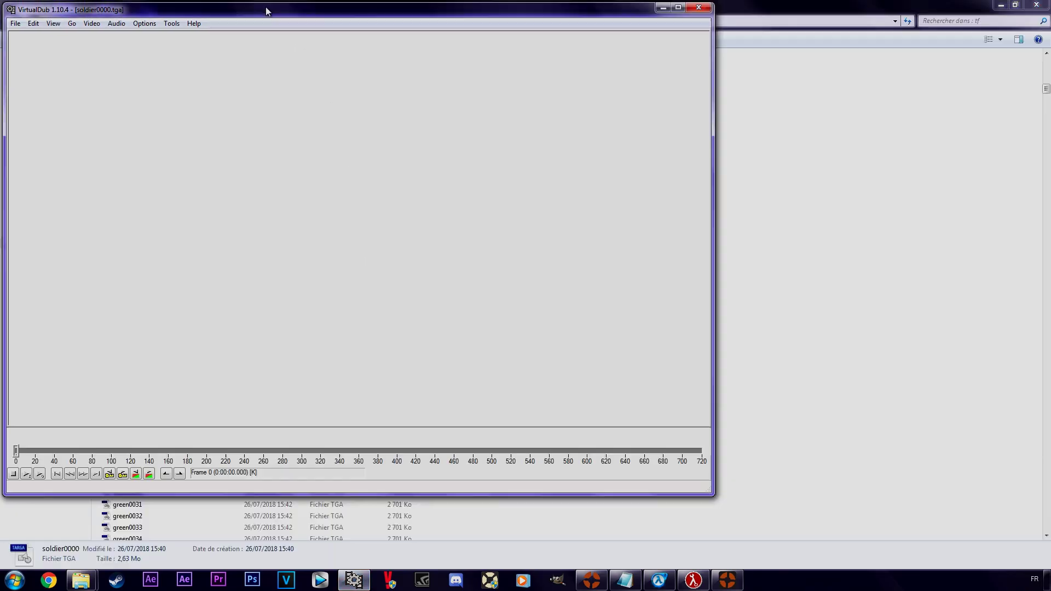
left_click_drag(265, 7, 544, 155)
left_click_drag(127, 148, 417, 176)
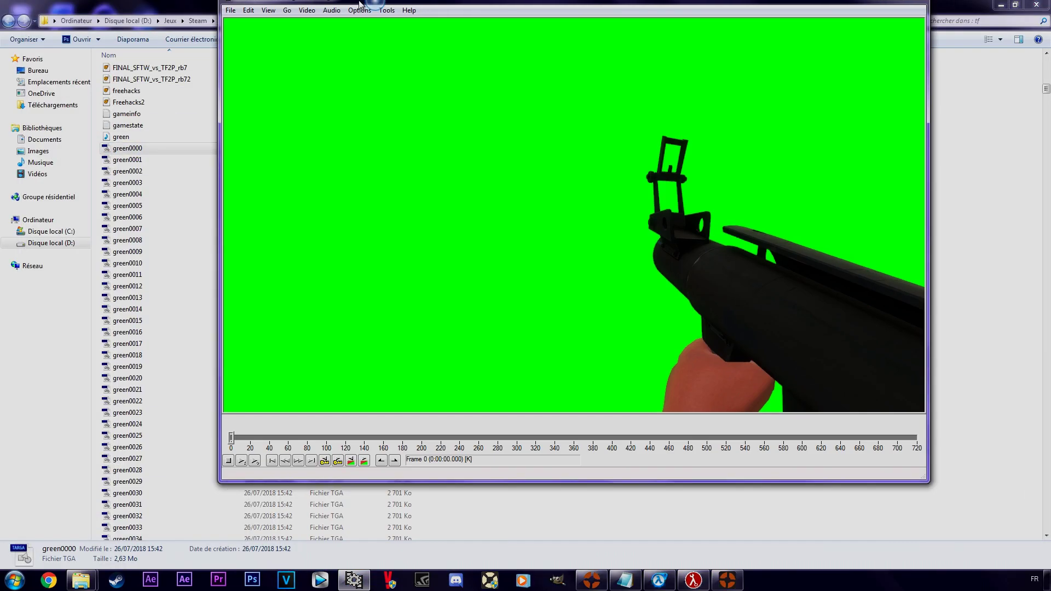
- Set the frame rate to 120 fps and save the sequence as the 'gre' AVI to start rendering
key("ctrl+r")
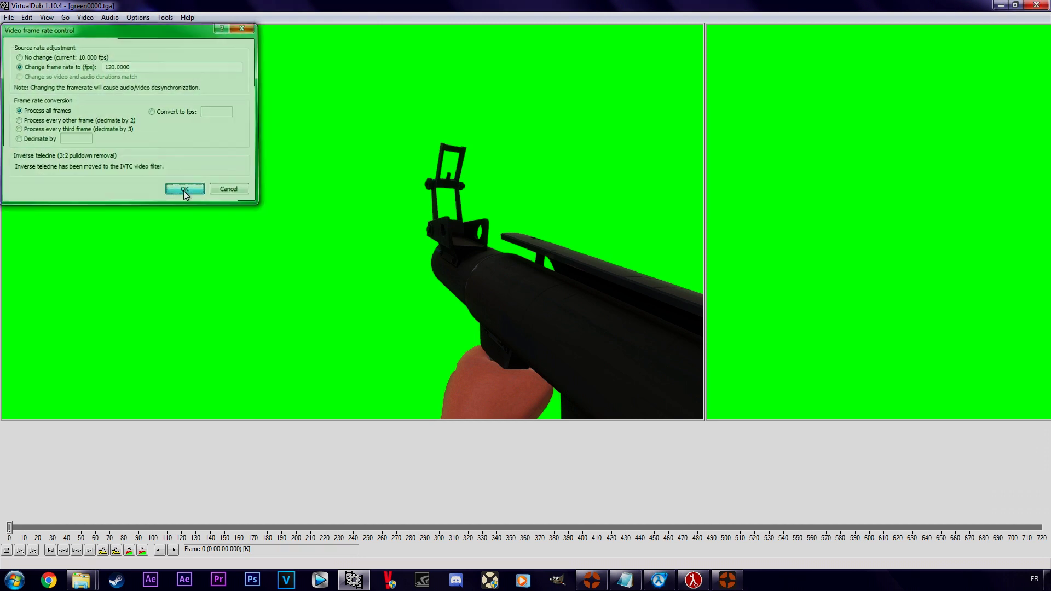
left_click(183, 191)
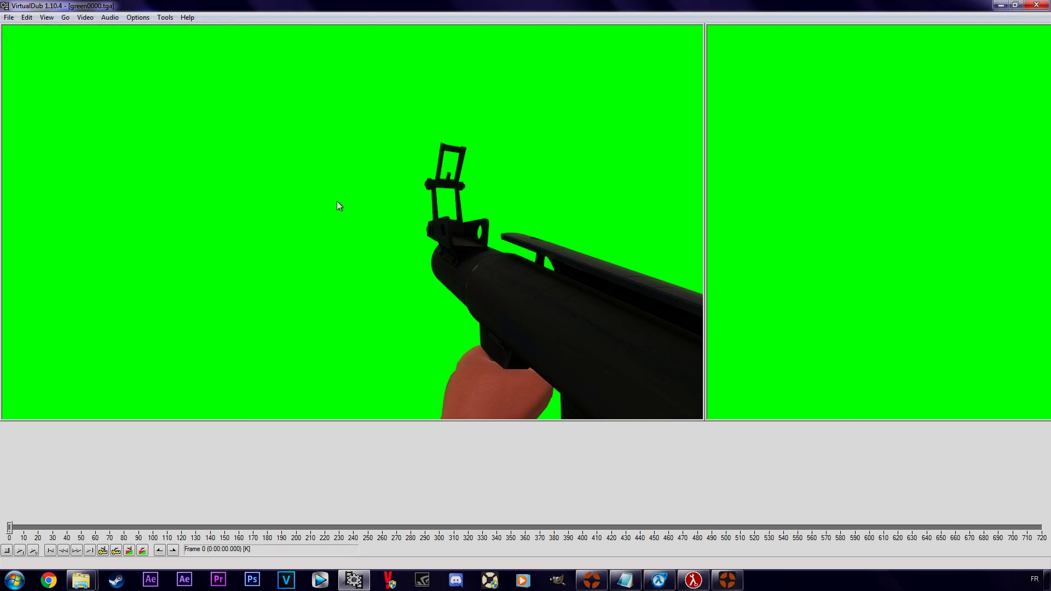
key("F7")
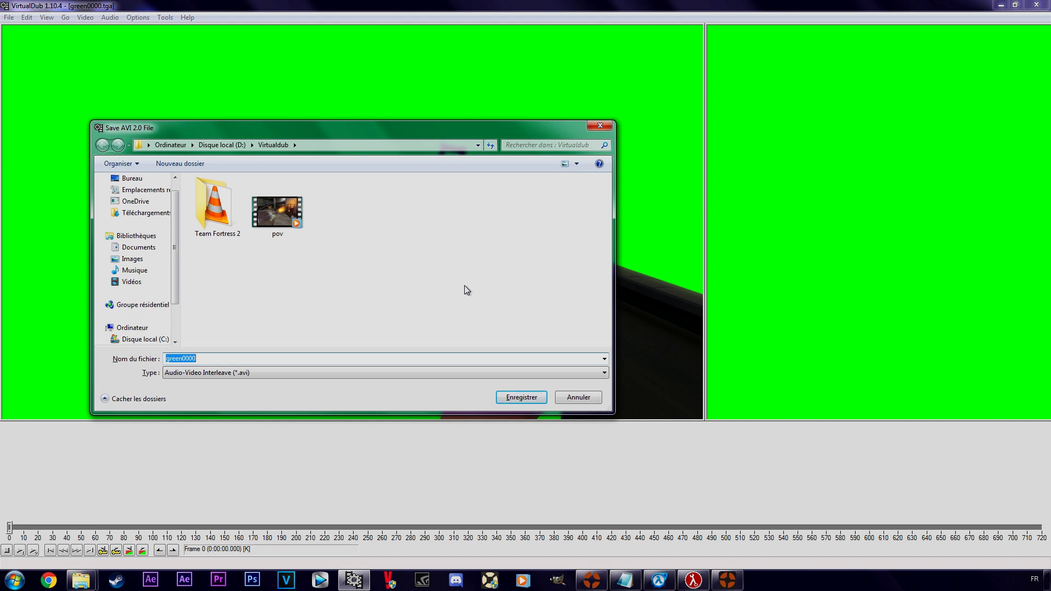
type("gre")
key("Return")
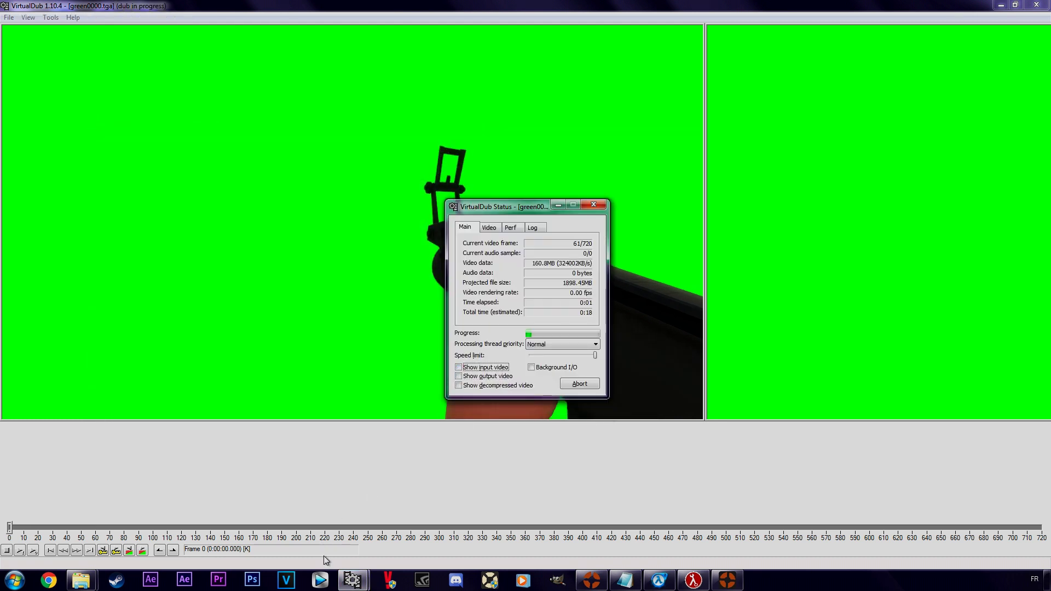
left_click(320, 579)
- Stop and close the demo playback, relaunch TF2 with Lawena's settings, and open AVI Recorder's recording settings
left_click(727, 579)
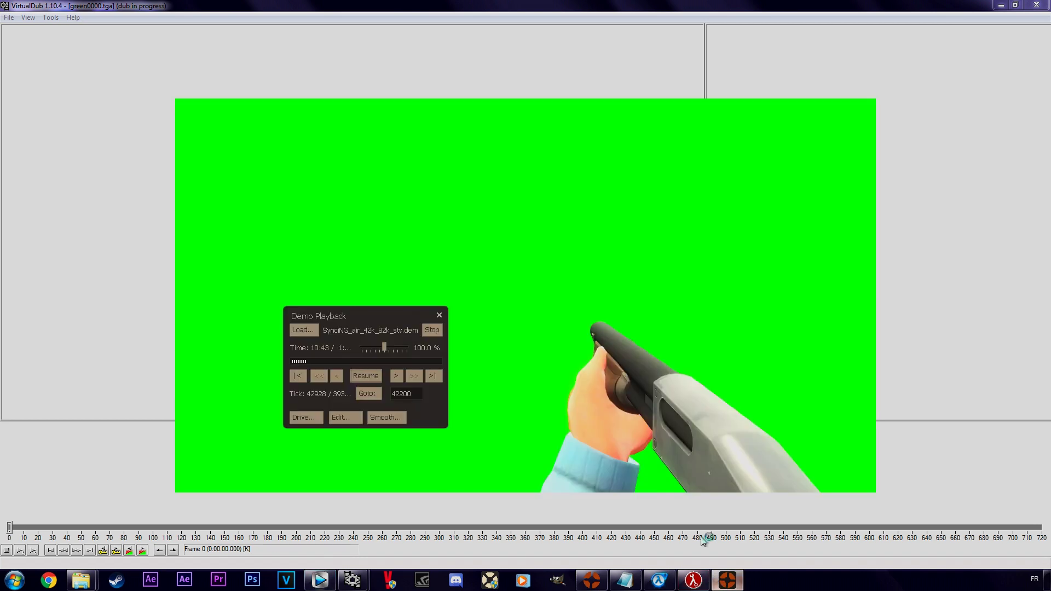
left_click(431, 330)
left_click(439, 316)
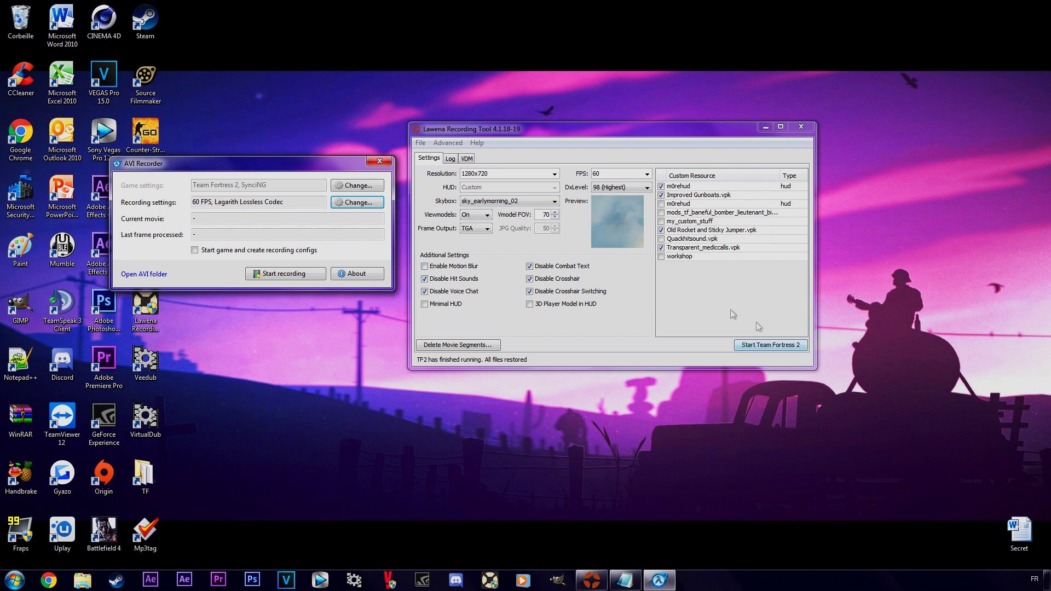
left_click(764, 351)
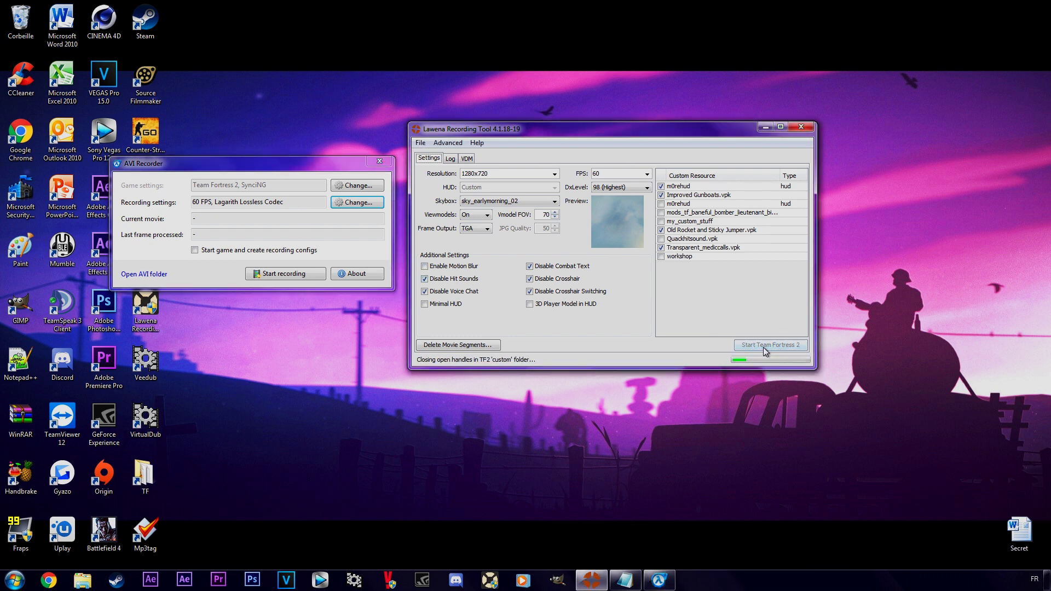
left_click(346, 203)
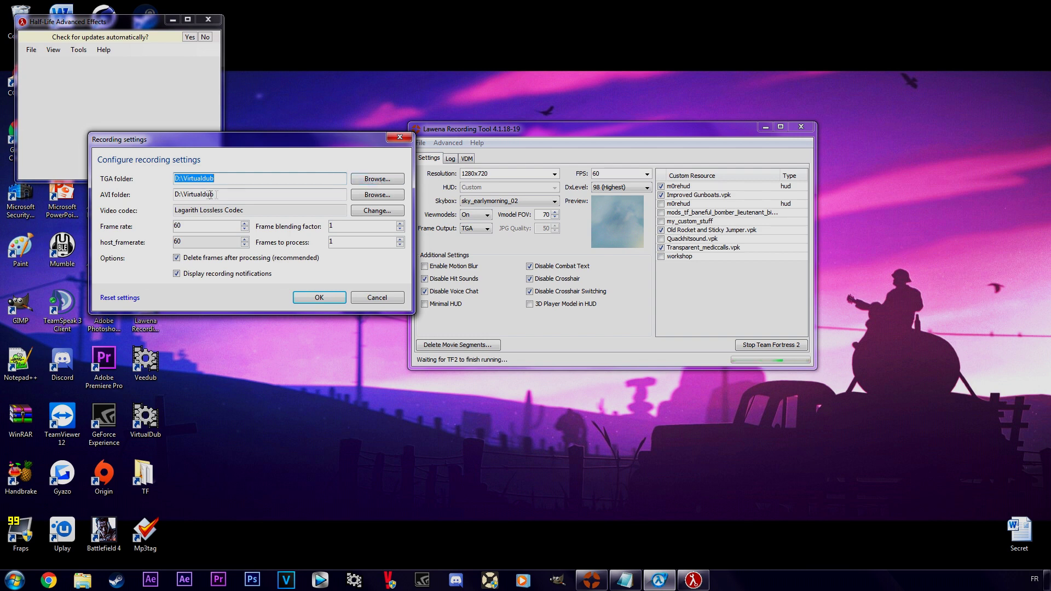
- Check the D:\Virtualdub output folder and 60 fps frame rate, then apply the recording settings
left_click(261, 193)
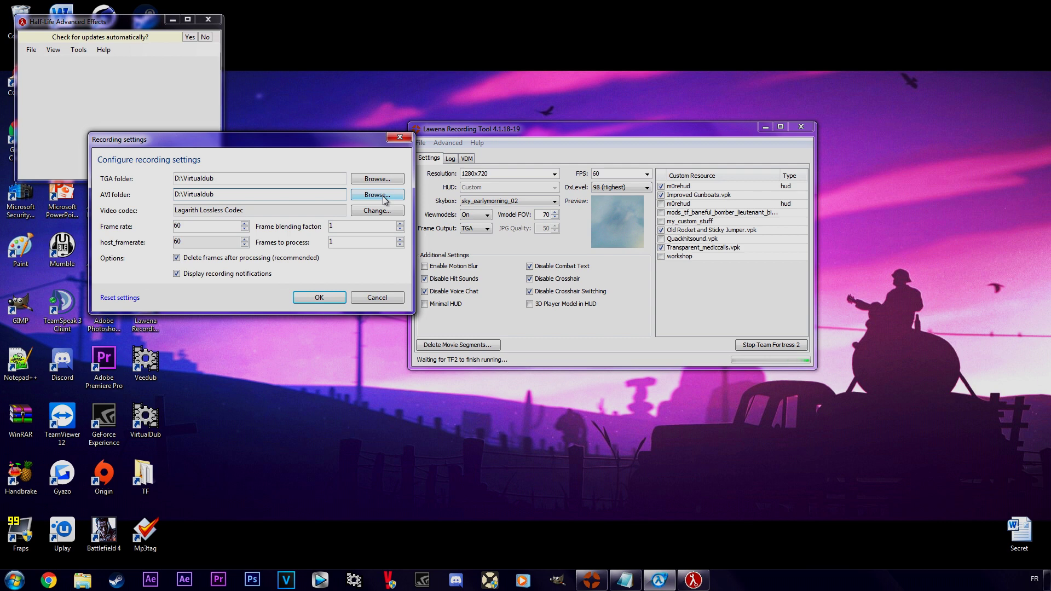
left_click(212, 228)
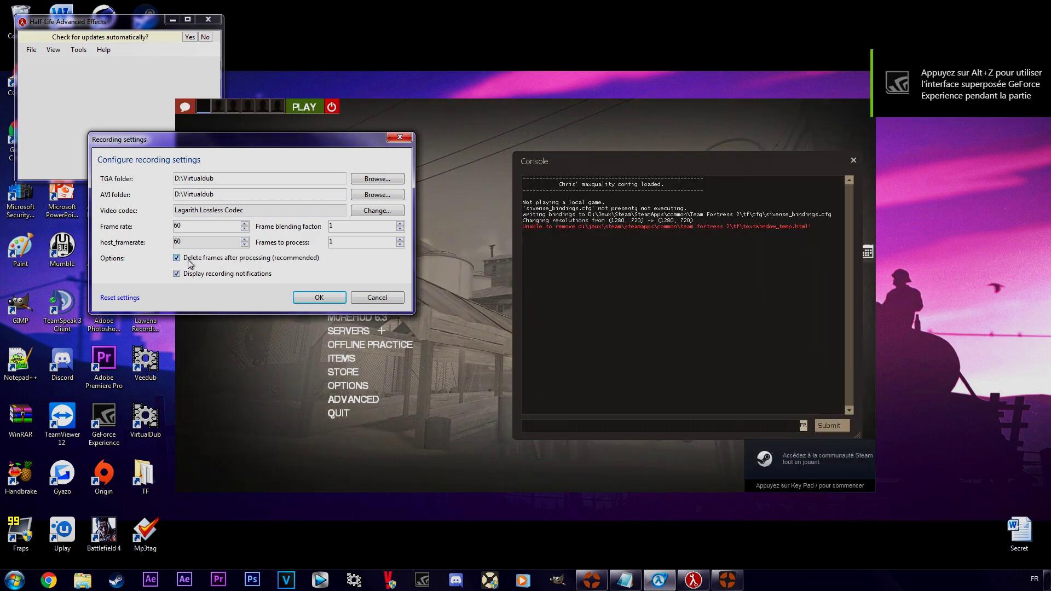
left_click(311, 297)
- Start the AVI capture and run 'playdemo example' in the TF2 console to play the demo
left_click(276, 273)
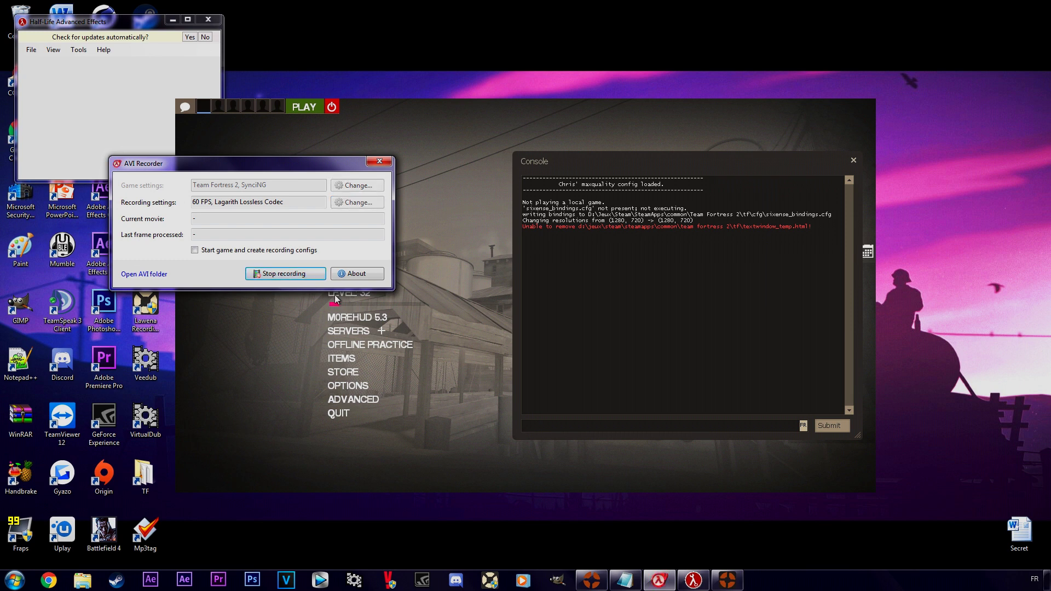
left_click(601, 424)
type("pla")
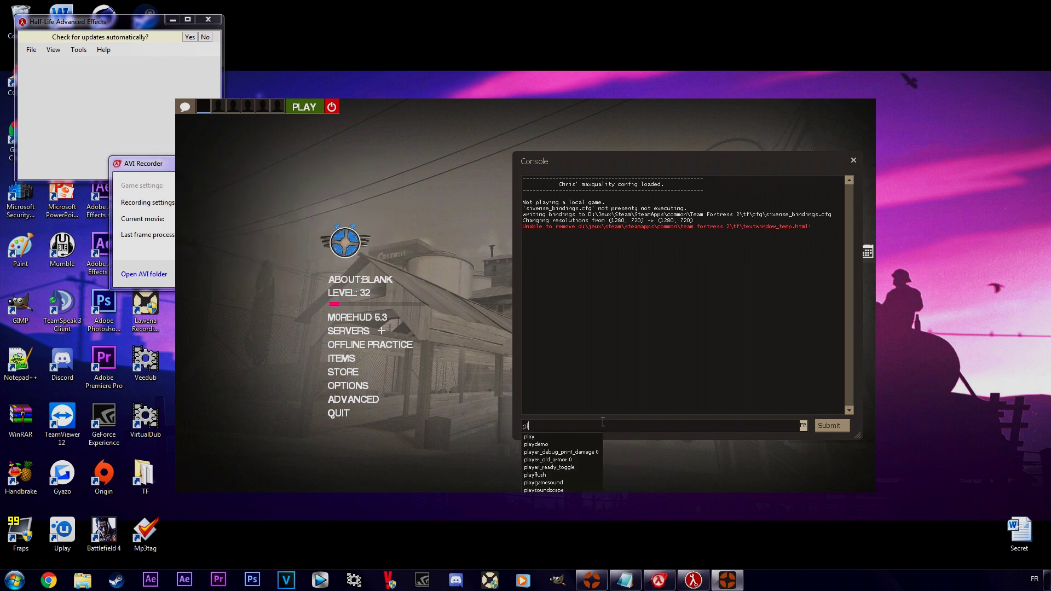
key("Tab")
key("Tab")
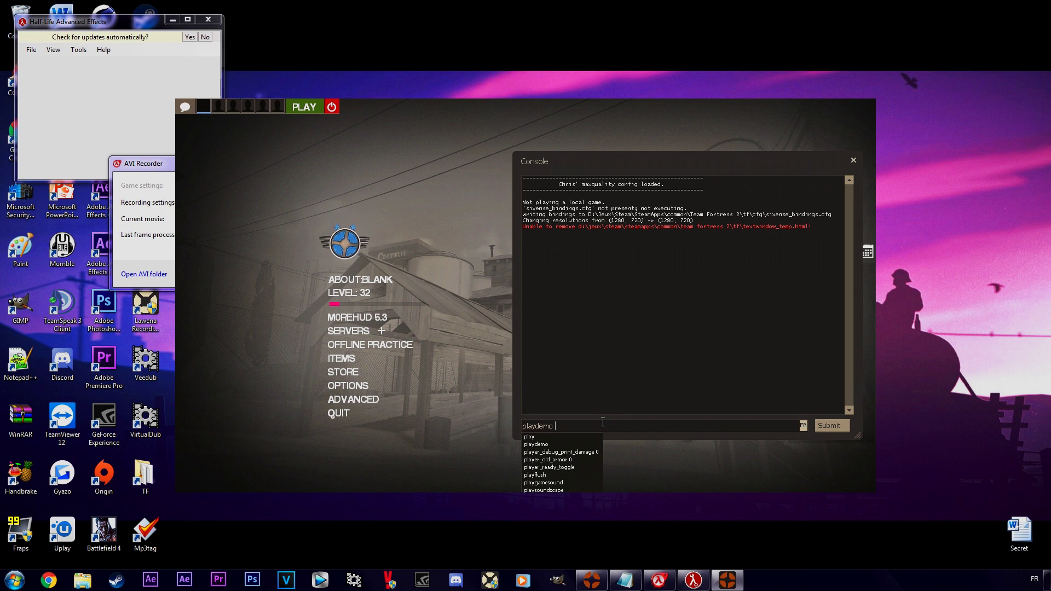
type("exa")
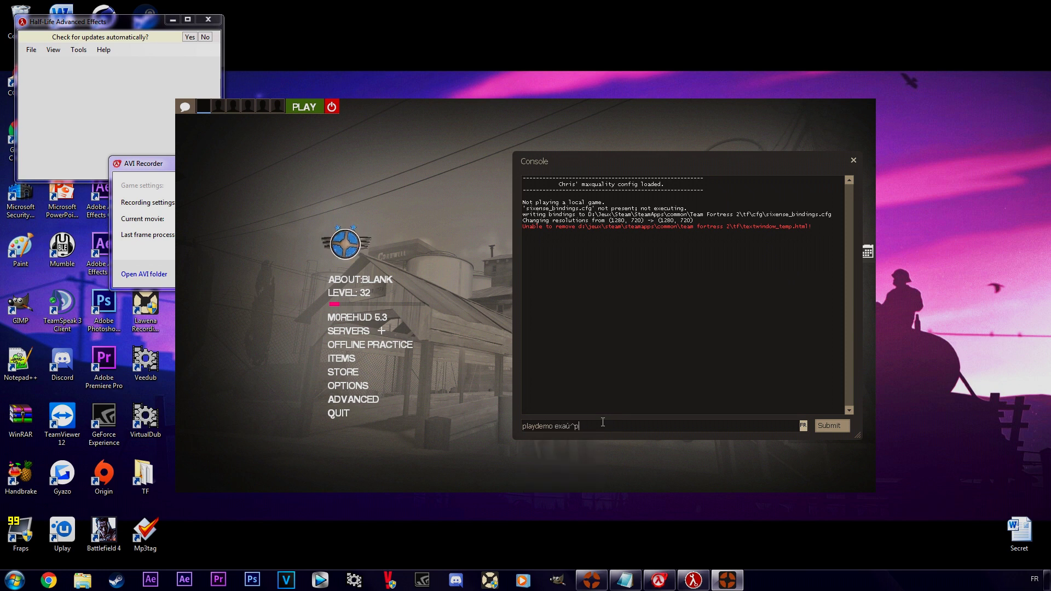
type("mple")
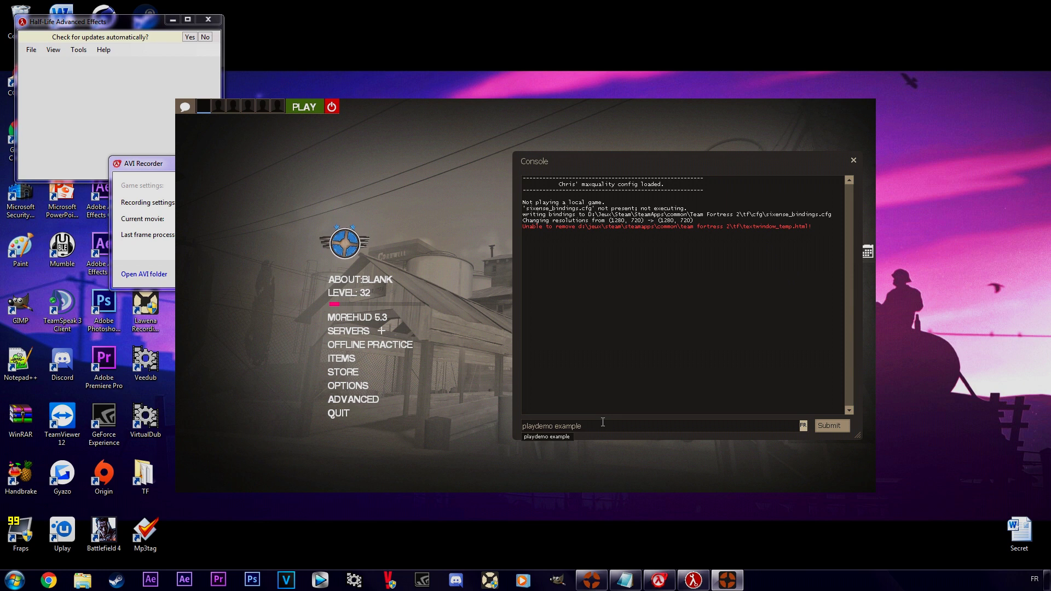
key("Return")
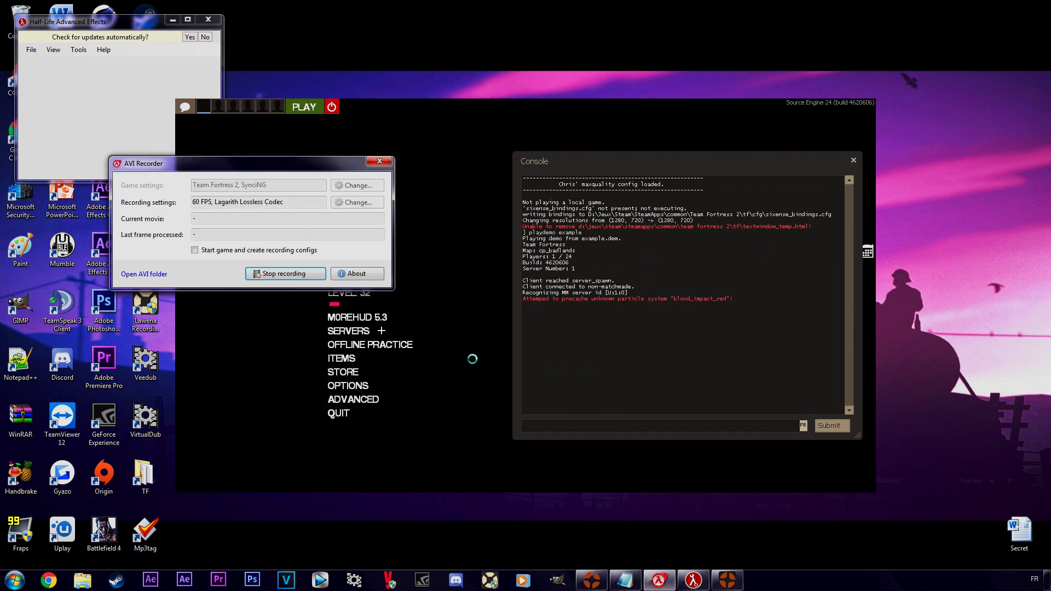
key("alt+Tab")
key("shift+F2")
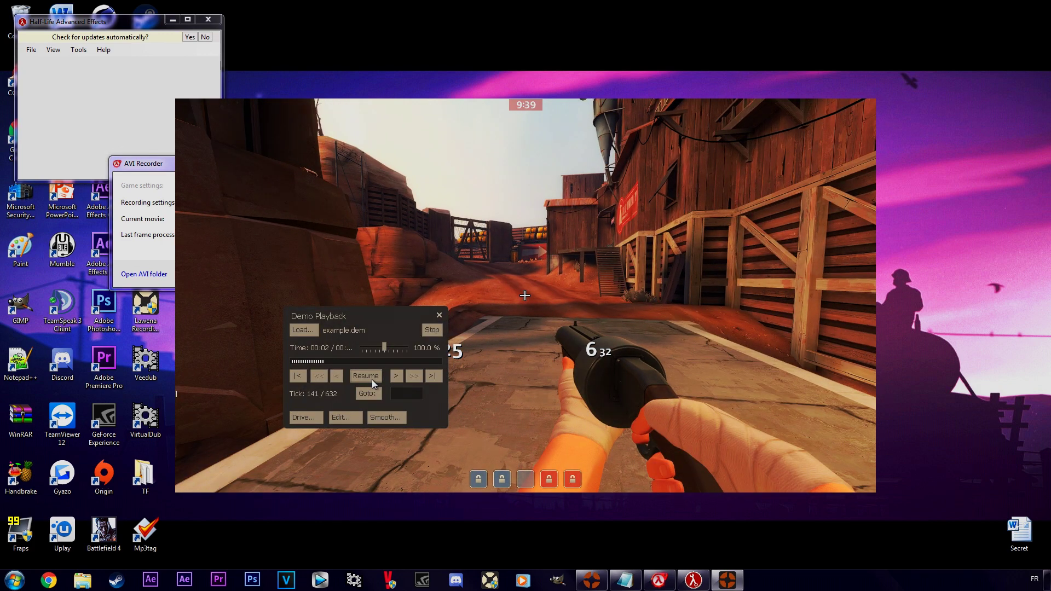
- Record the example demo with the controls hidden, then pause it, stop AVI Recorder, and open Explorer
key("shift+F2")
key("shift+F2")
key("shift+F2")
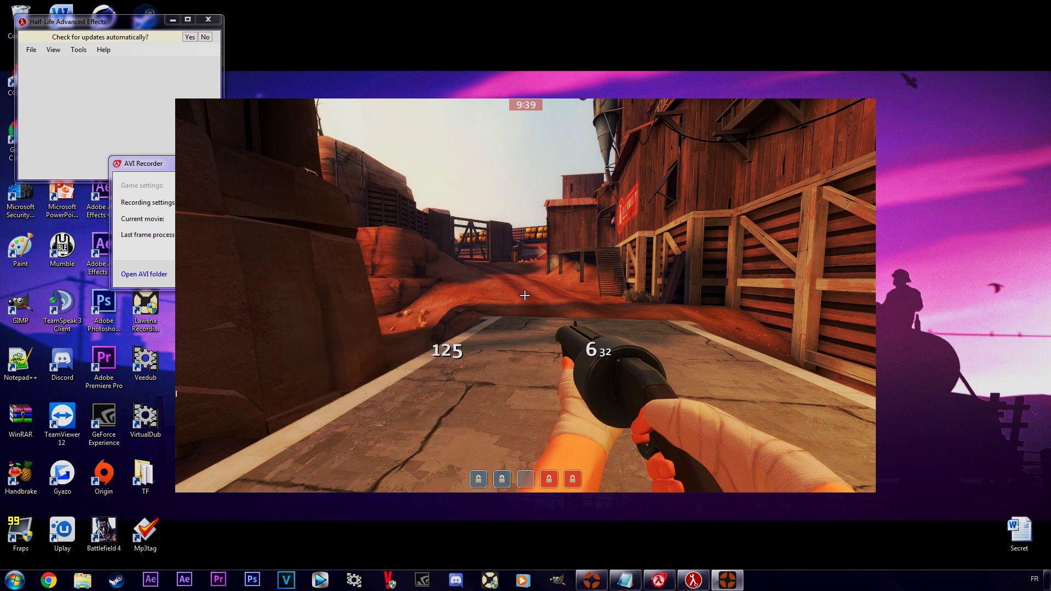
left_click(146, 167)
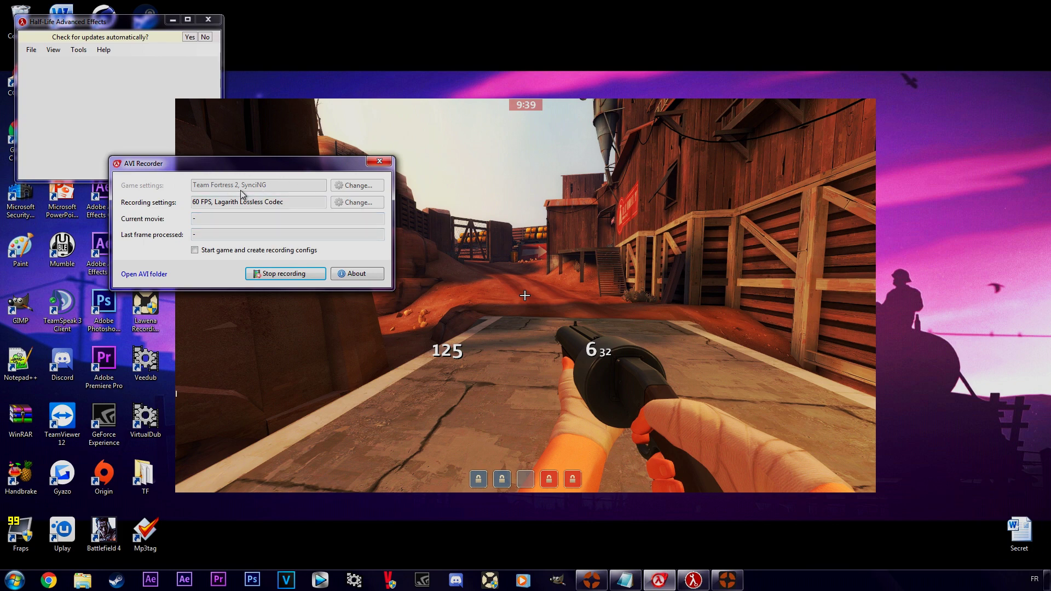
key("alt+Tab")
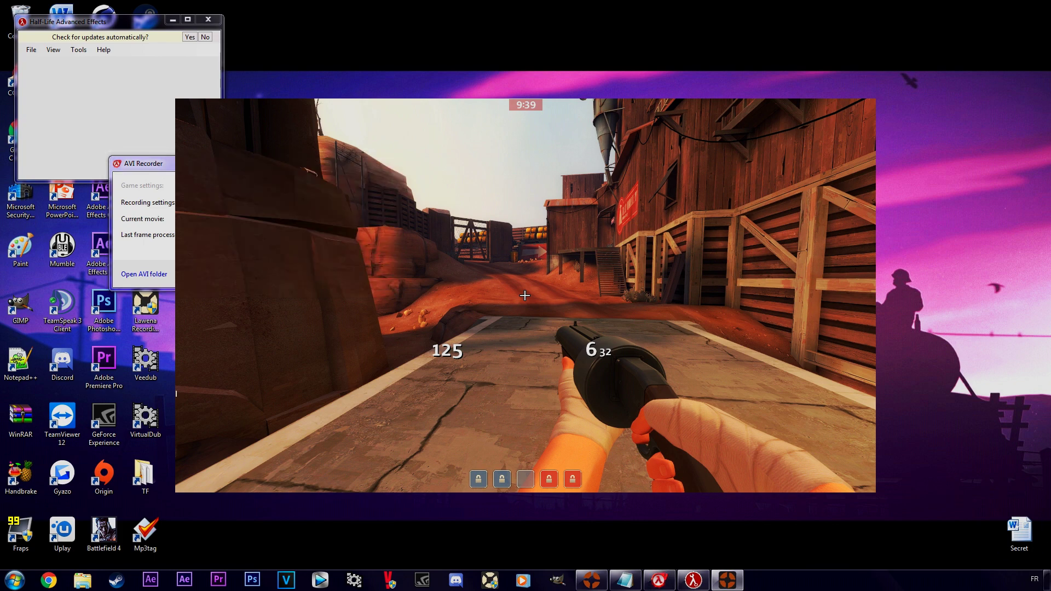
key("shift+F2")
key("shift+F2")
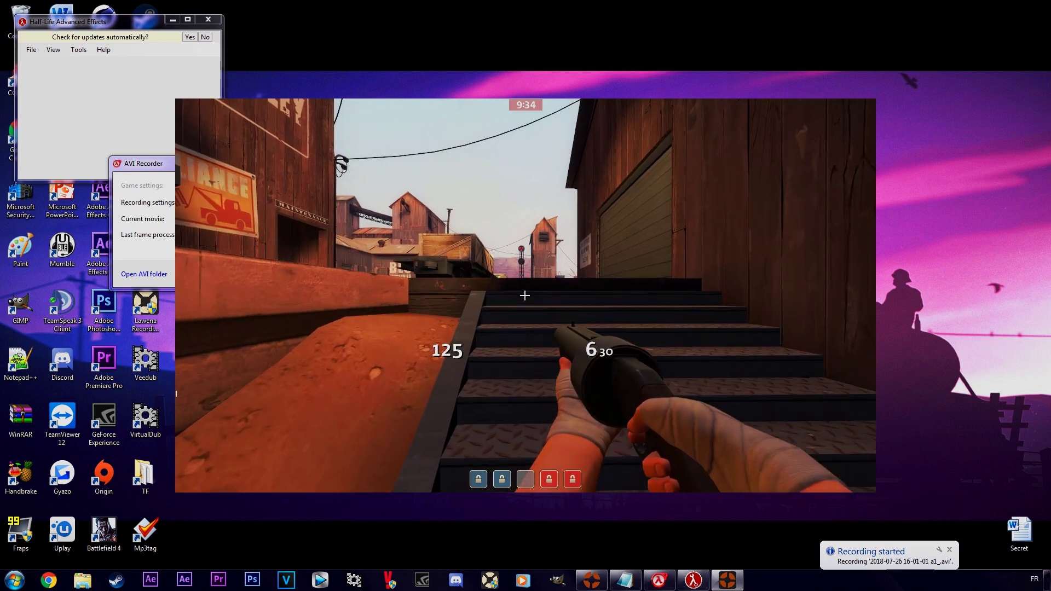
key("Escape")
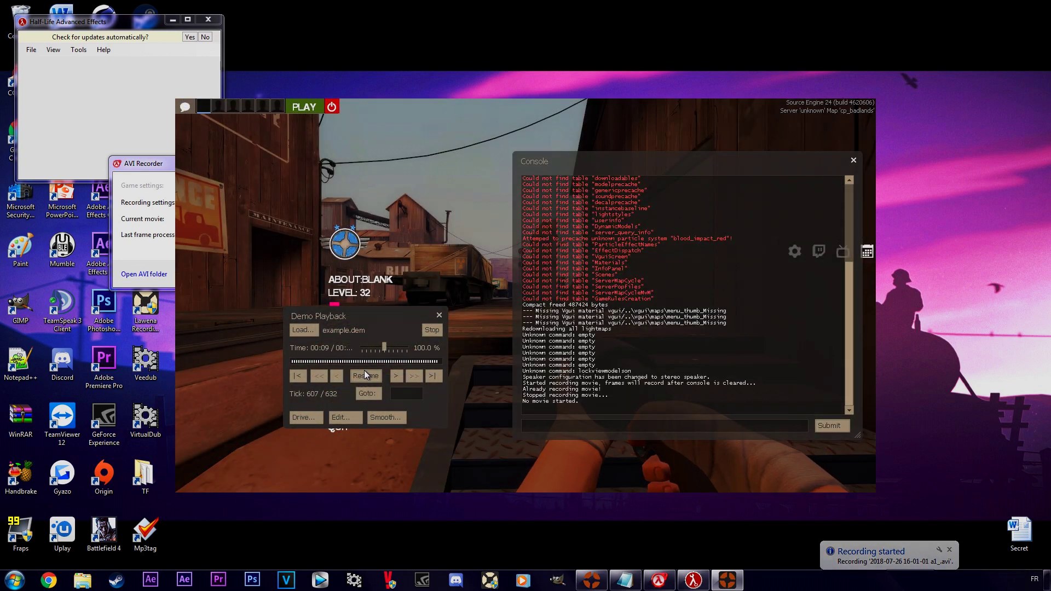
left_click(162, 265)
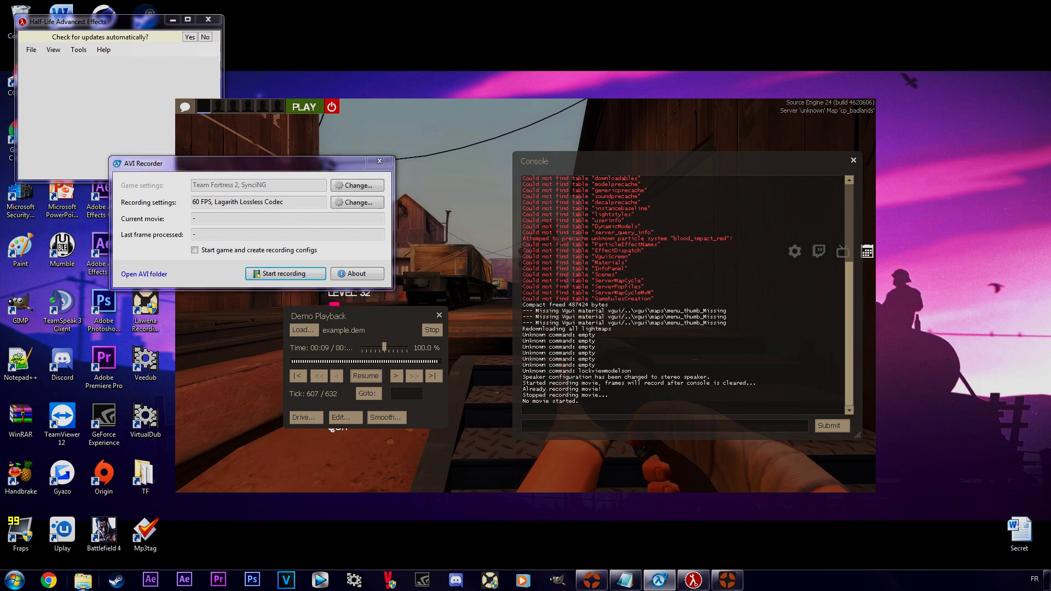
left_click(144, 274)
- Open D:\Virtualdub, play the new a1_ AVI clip to check it, then close the player
left_click(78, 247)
double_click(155, 152)
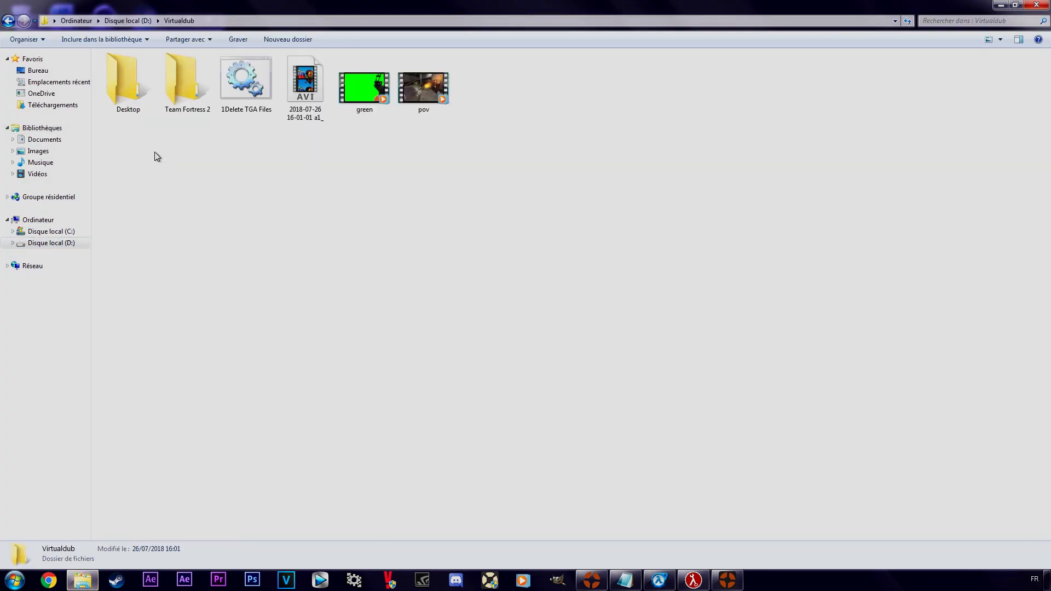
left_click(299, 90)
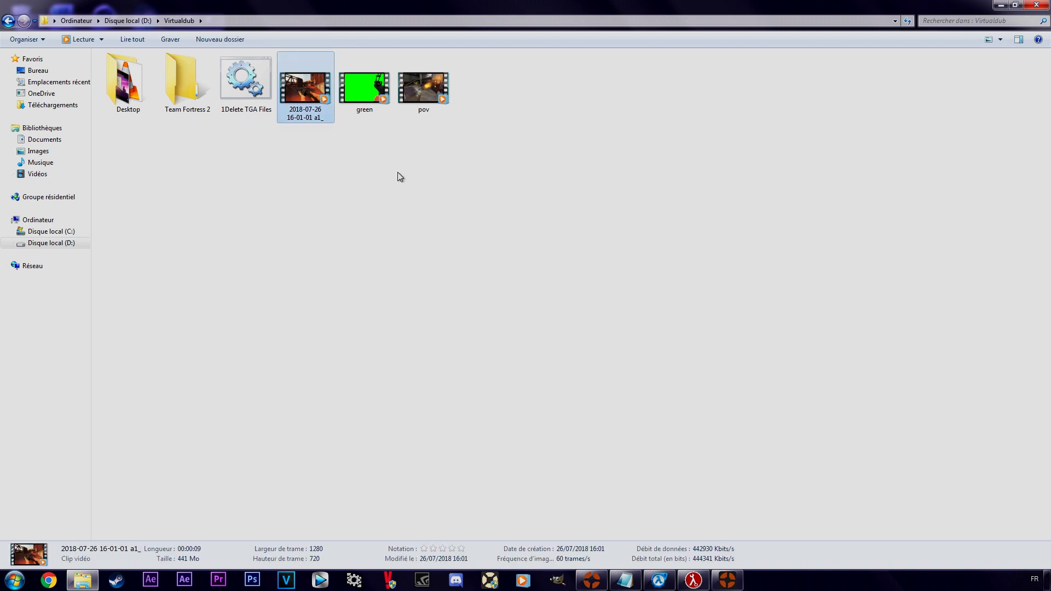
double_click(307, 97)
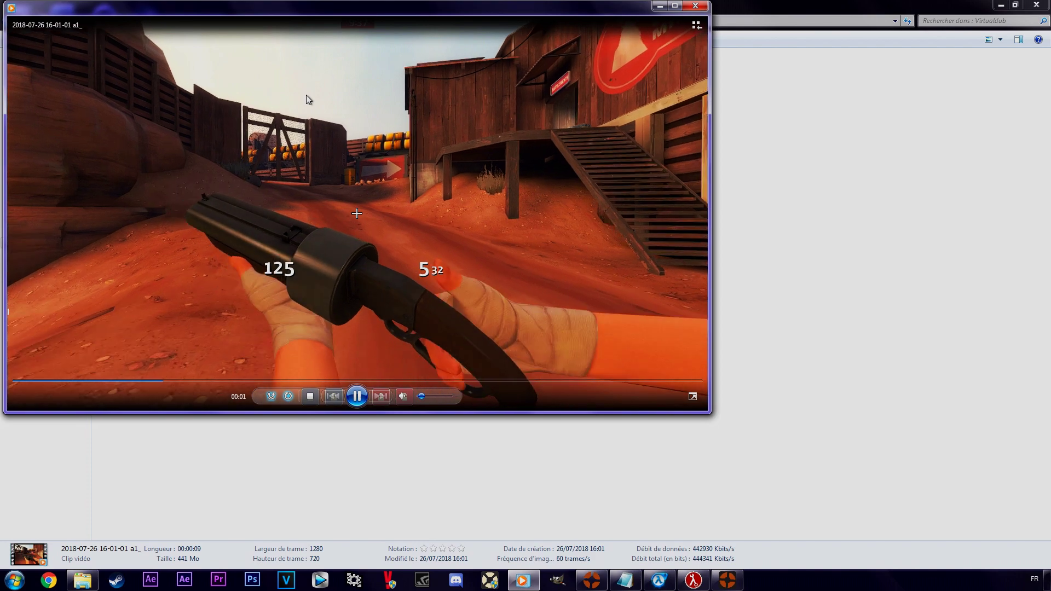
left_click(696, 6)
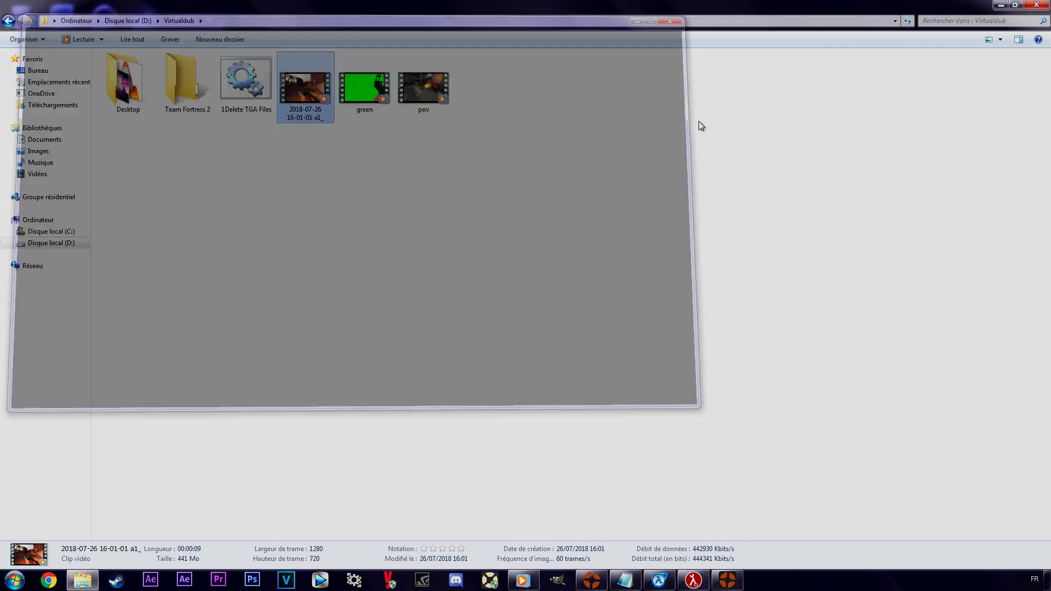